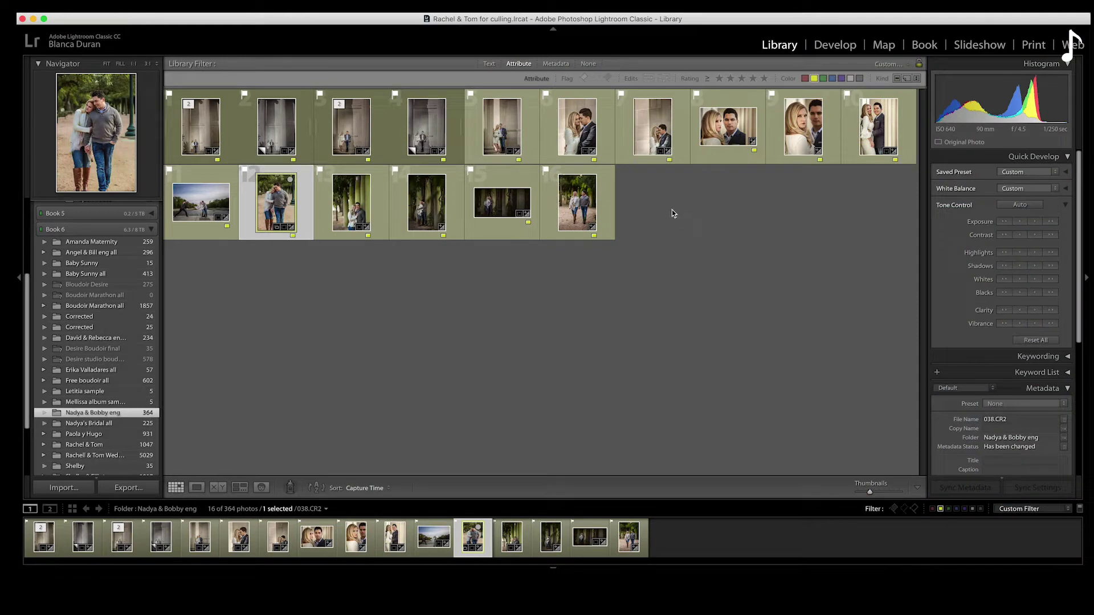
- Select the black-and-white Copy 1 of 005.CR2 and view it on its own
click(203, 131)
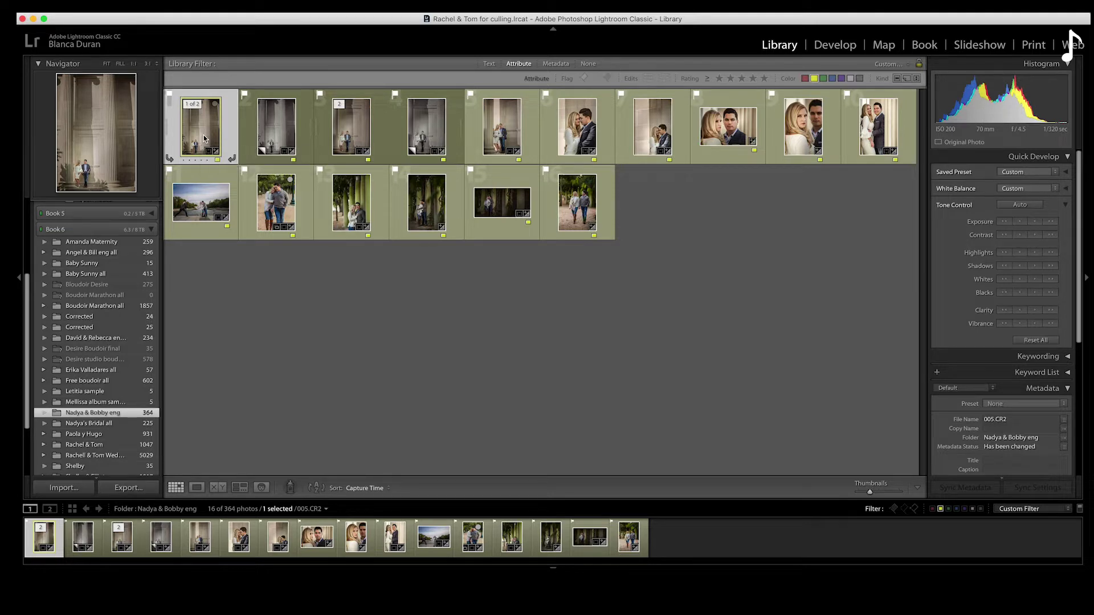
click(268, 138)
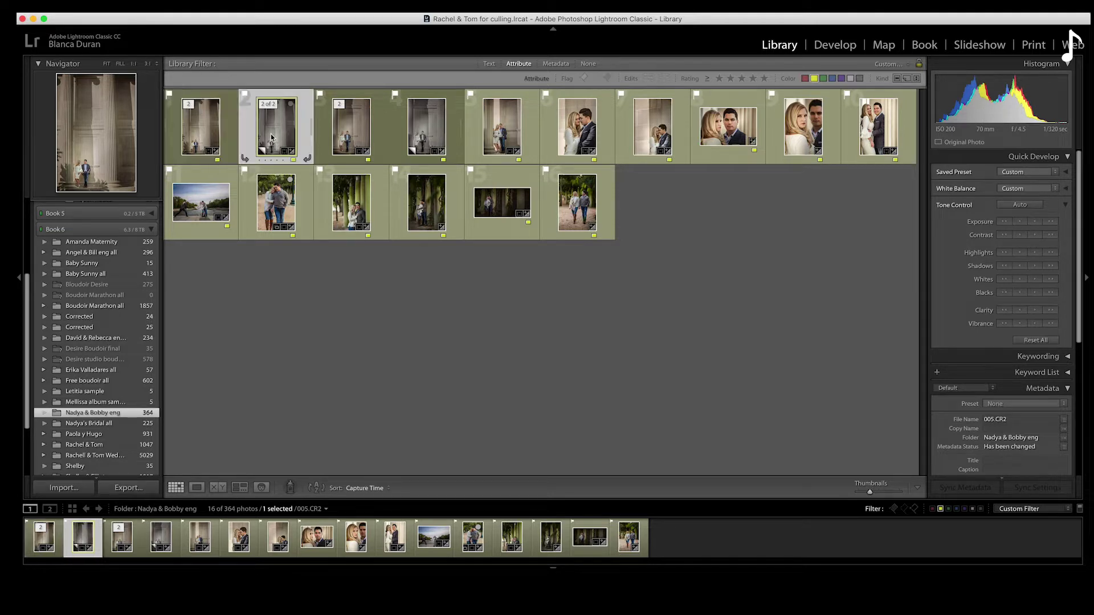
key(n)
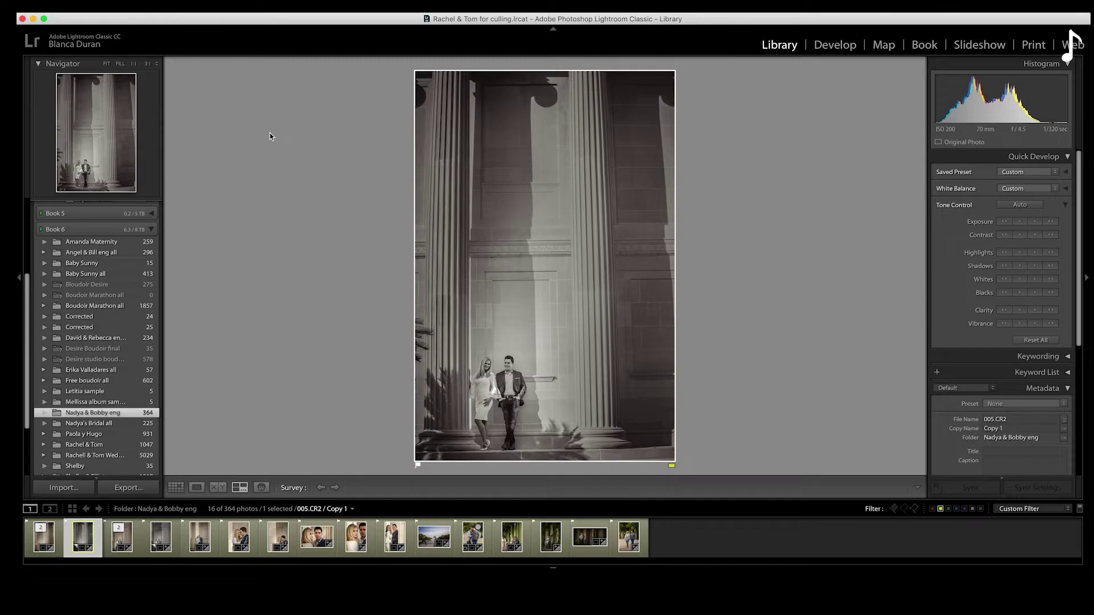
key(Left)
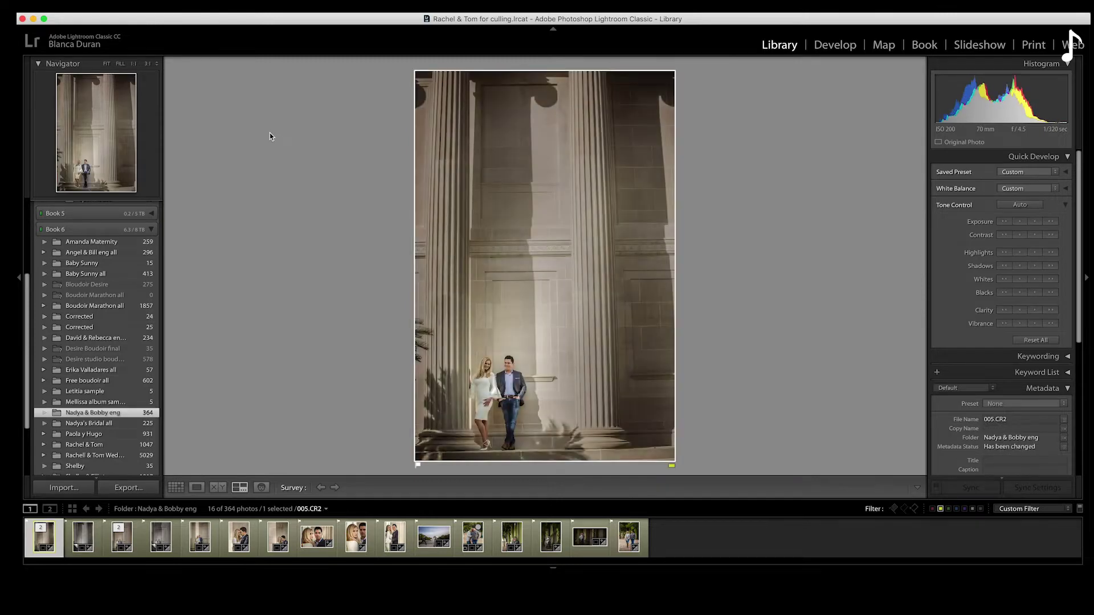
key(Right)
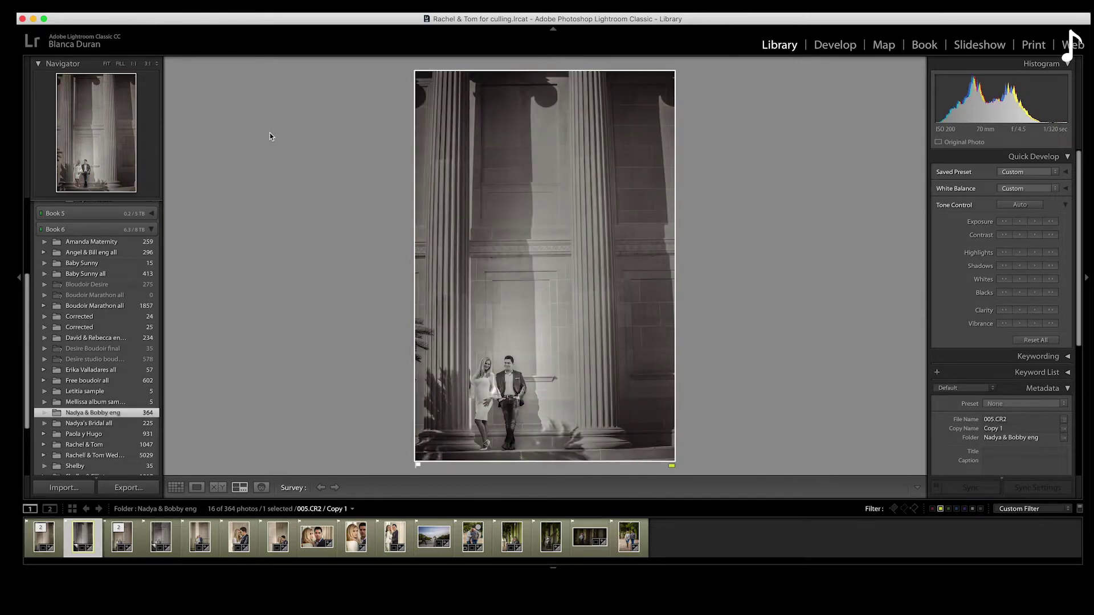
key(Right)
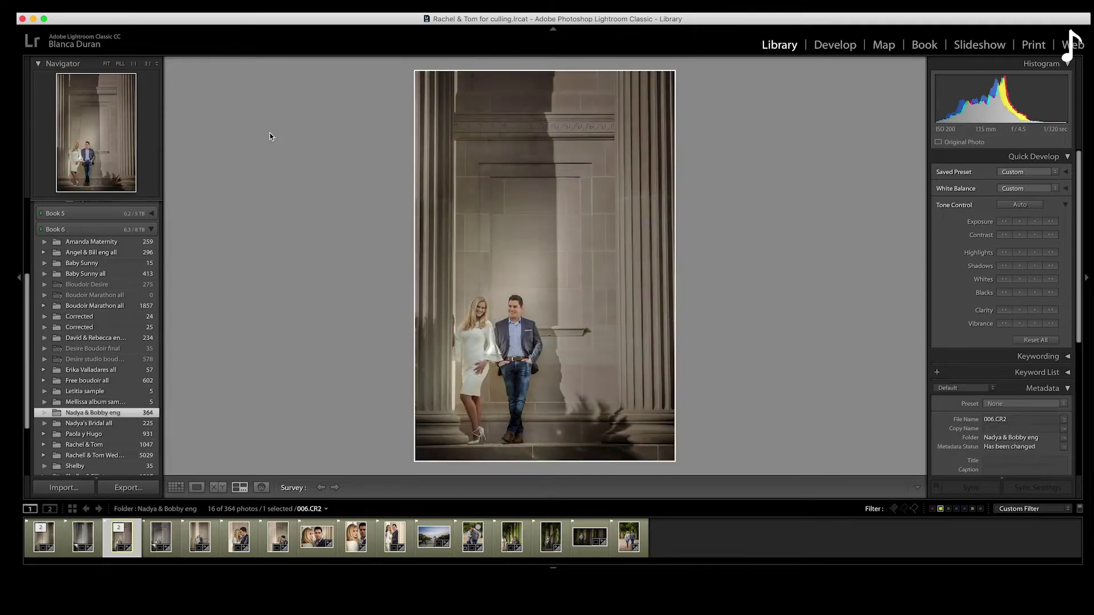
key(Right)
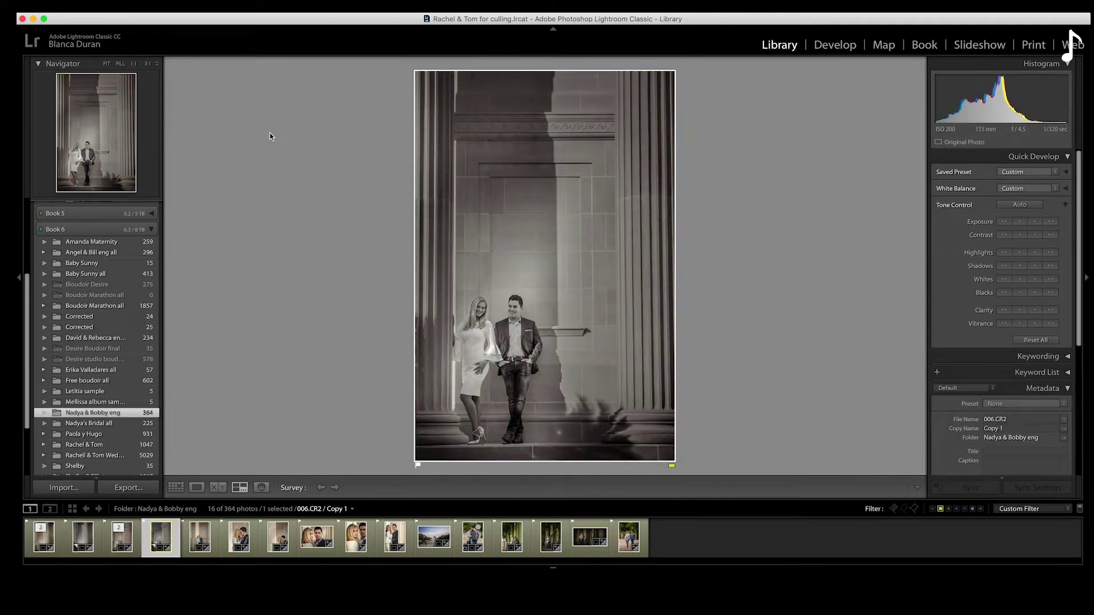
key(Right)
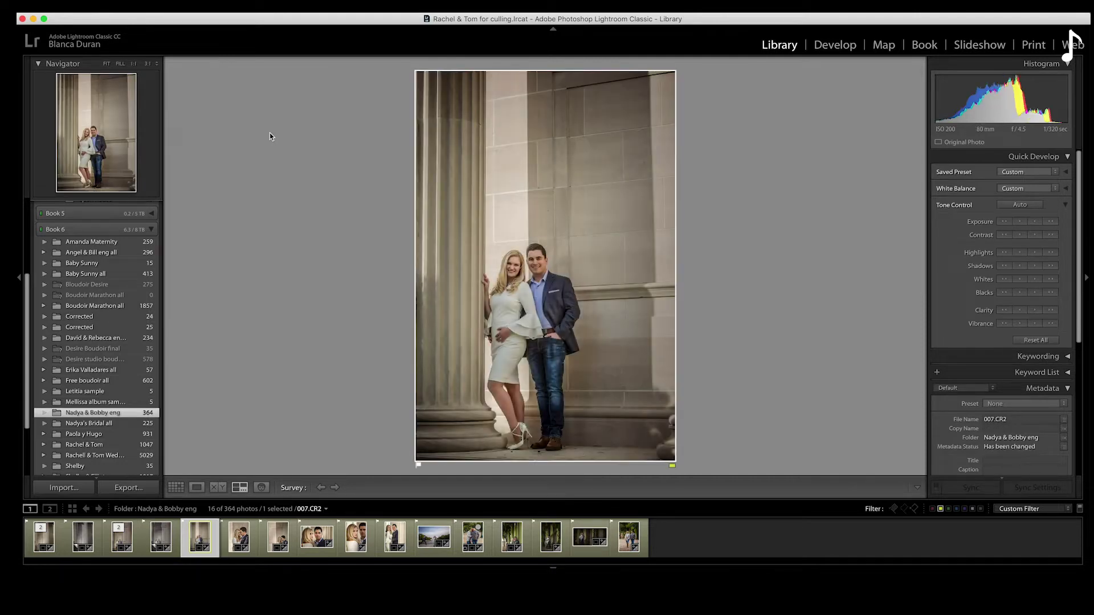
key(Right)
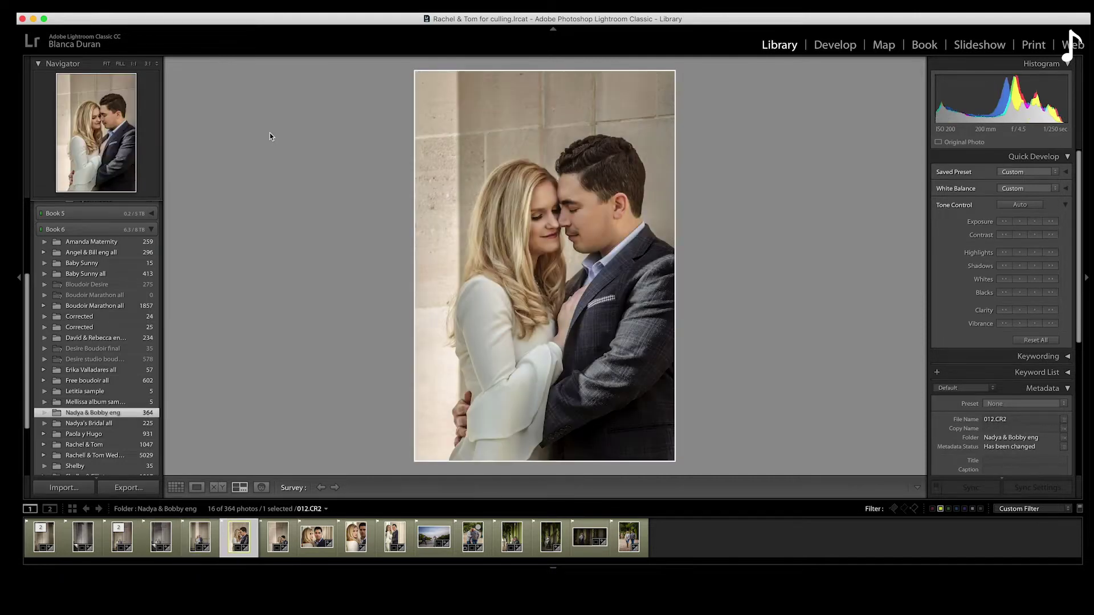
key(Right)
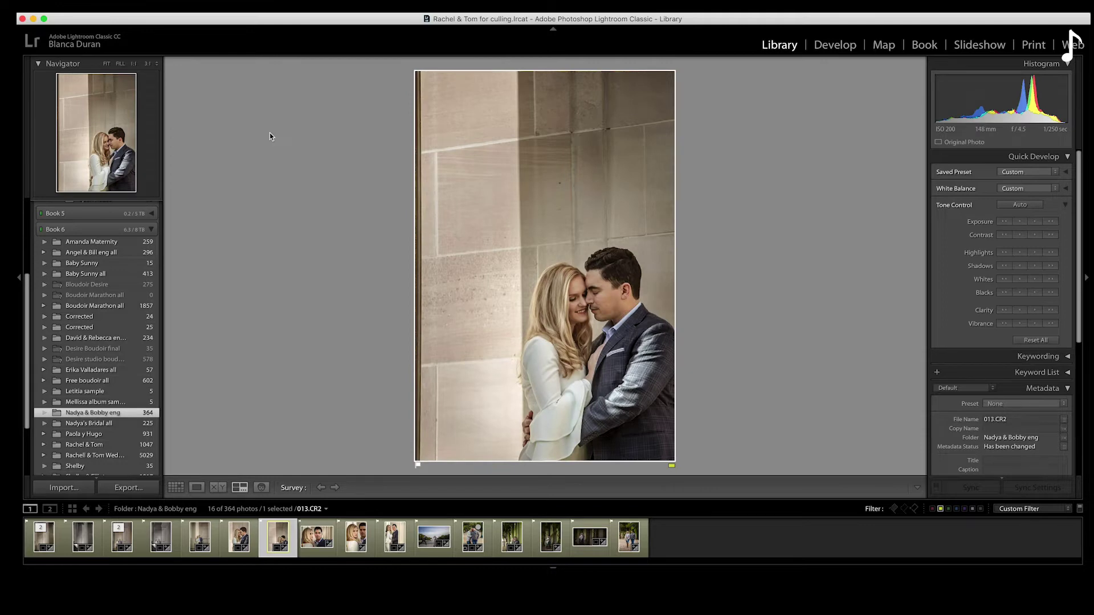
key(Left)
key(Left)
key(Left)
key(Left)
key(Left)
key(Left)
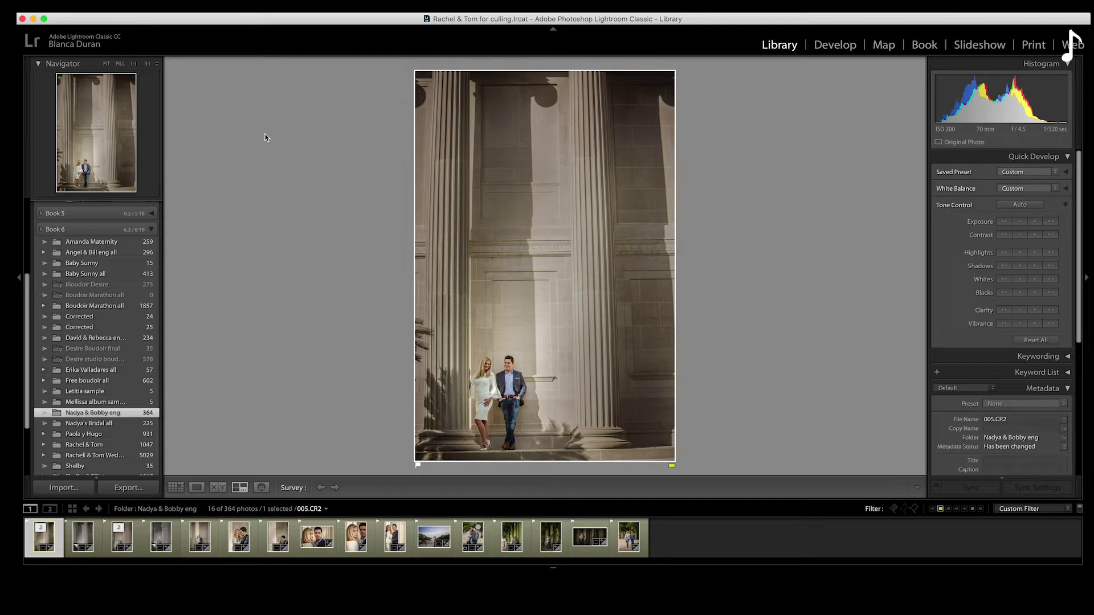
key(g)
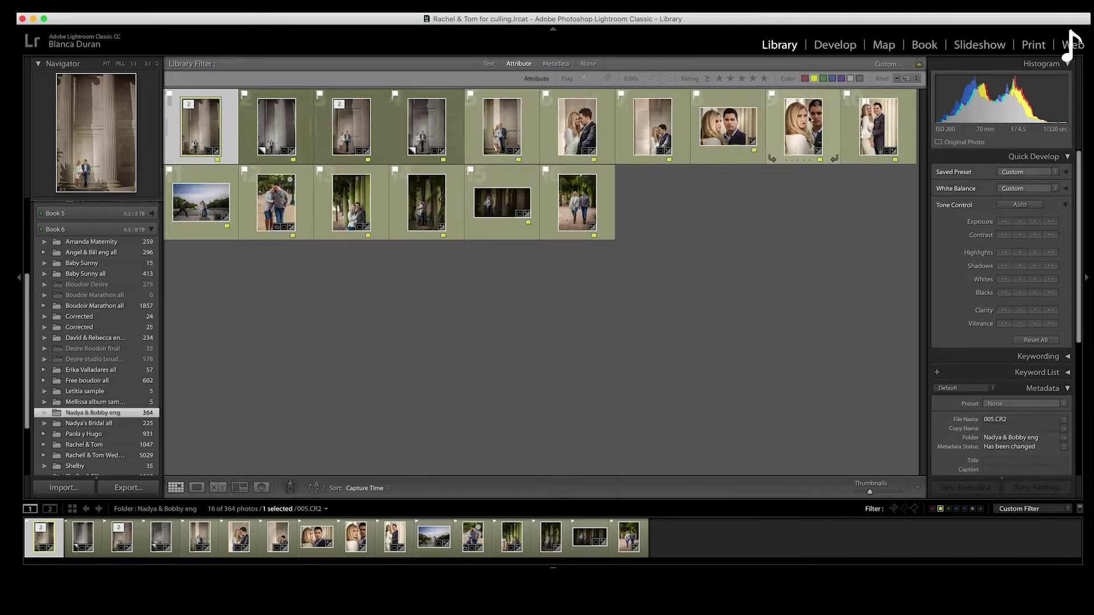
- Open 005.CR2 in Develop, dismiss the Chrome notification, and show Before & After side by side
click(824, 50)
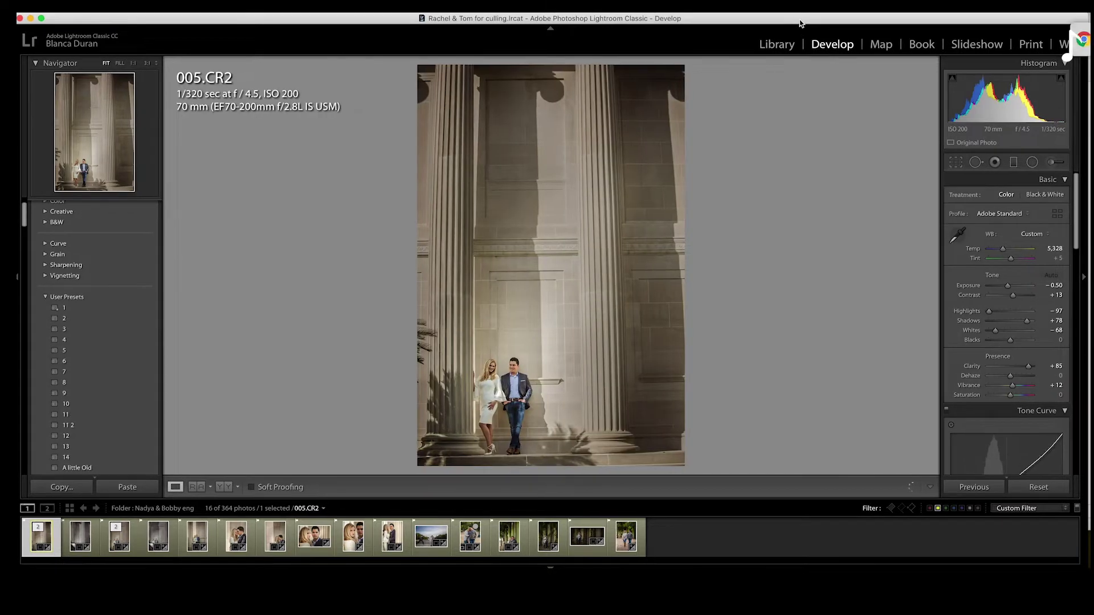
click(1075, 30)
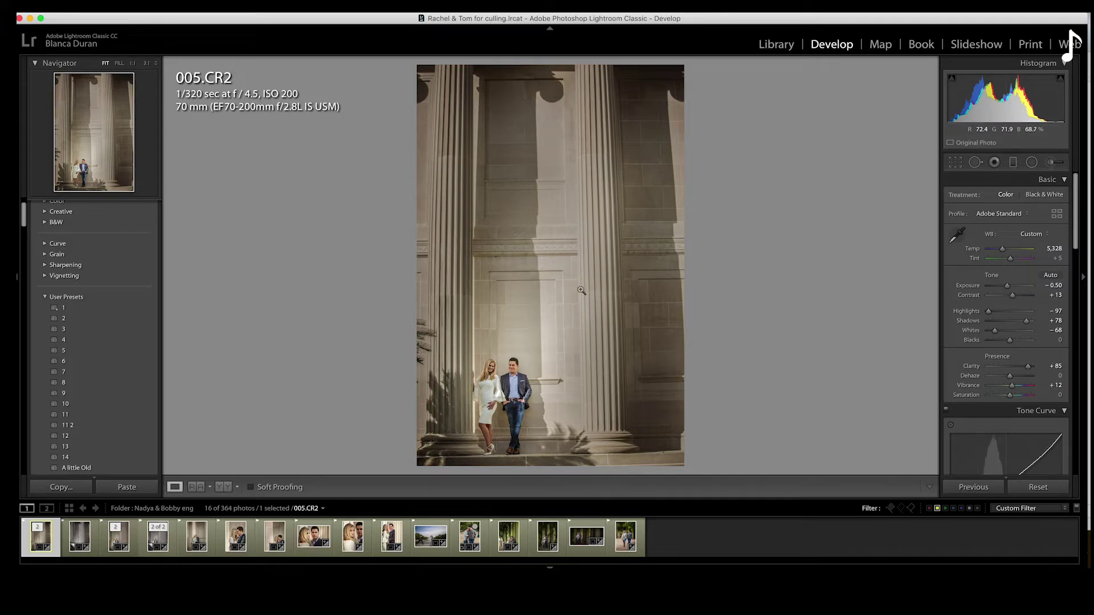
click(225, 489)
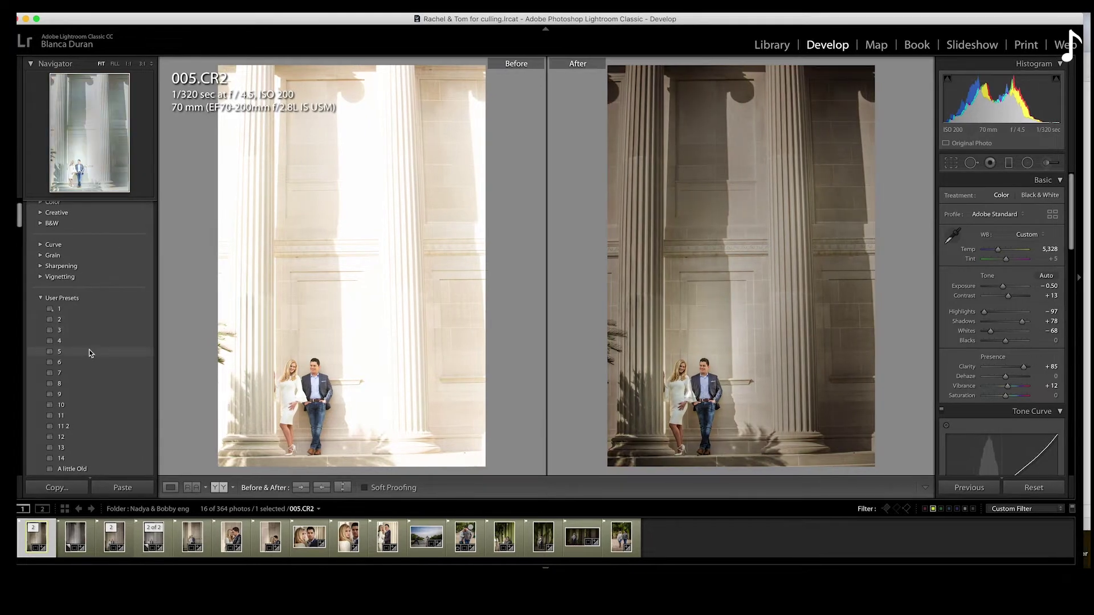
- Try user preset 3 on 005.CR2, then undo it
click(83, 329)
key(super+apostrophe)
key(super+z)
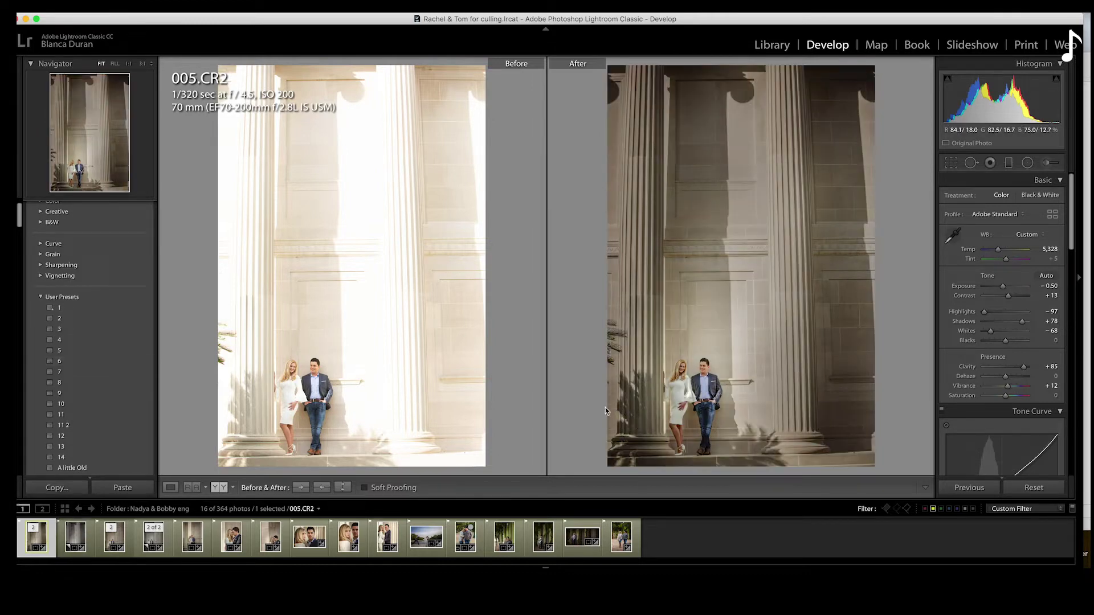
- Create virtual copy Copy 2 of 005.CR2, view it alone in Loupe, and reset its settings
right_click(41, 544)
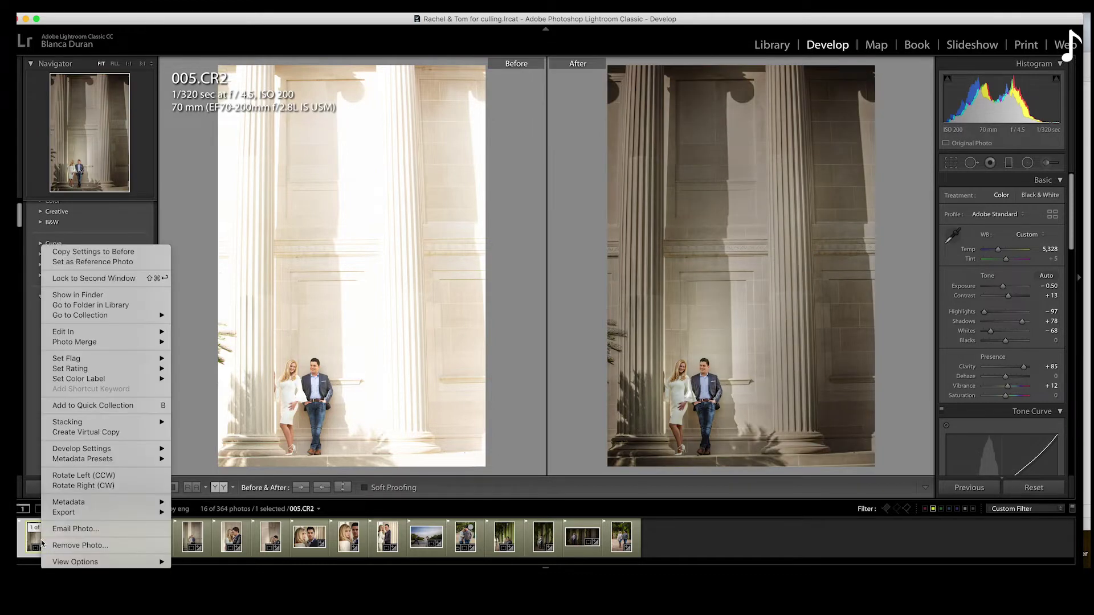
click(76, 433)
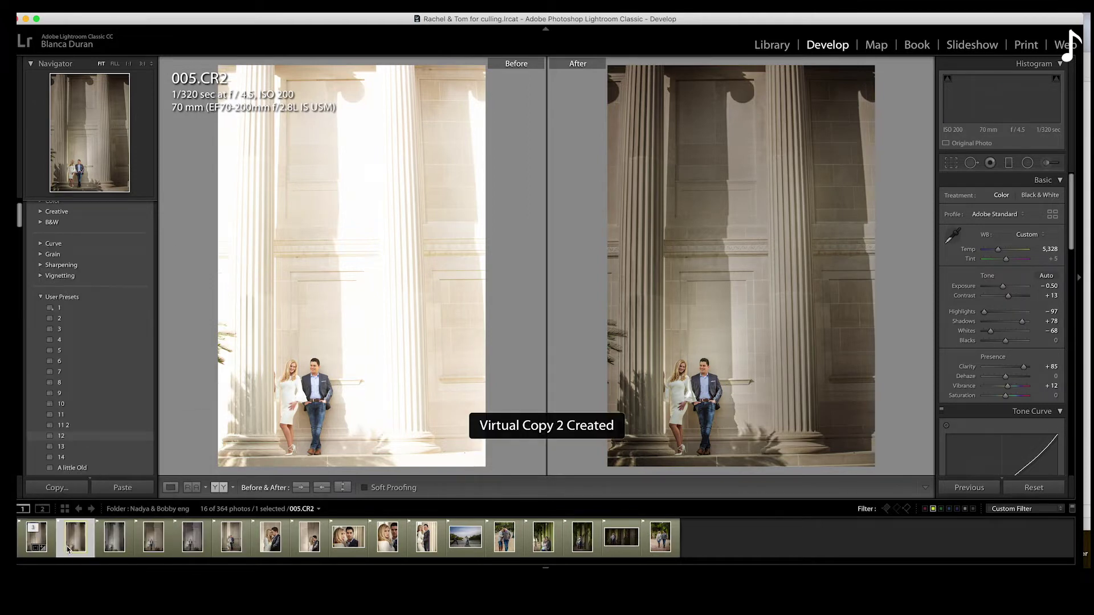
click(170, 488)
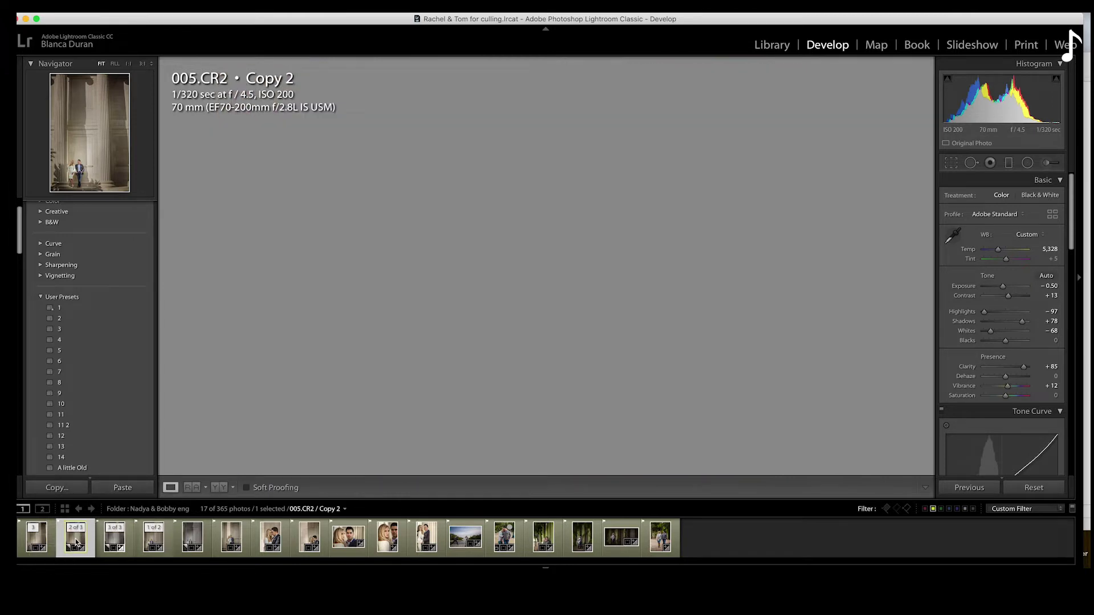
click(1030, 489)
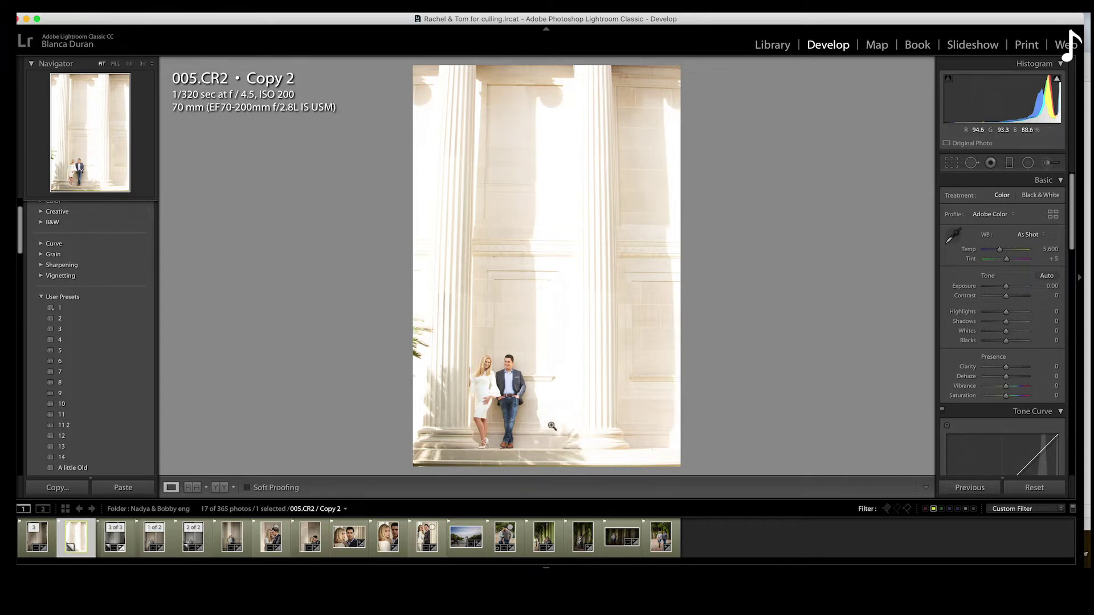
- Inspect the couple in Copy 2 at 1:1 zoom, panning across them, then return to fit
click(485, 376)
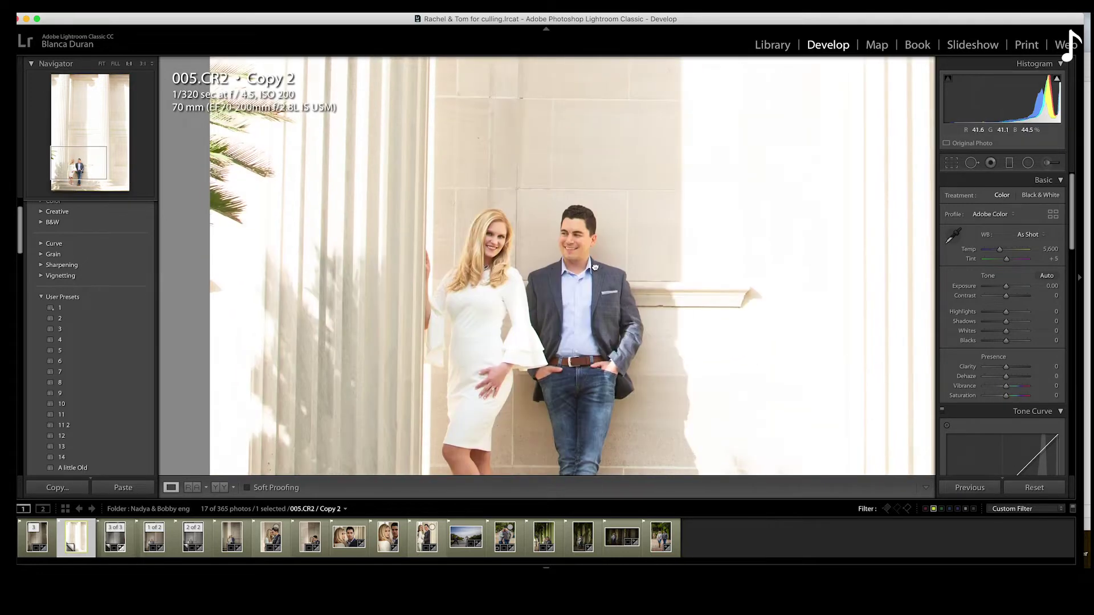
click(593, 265)
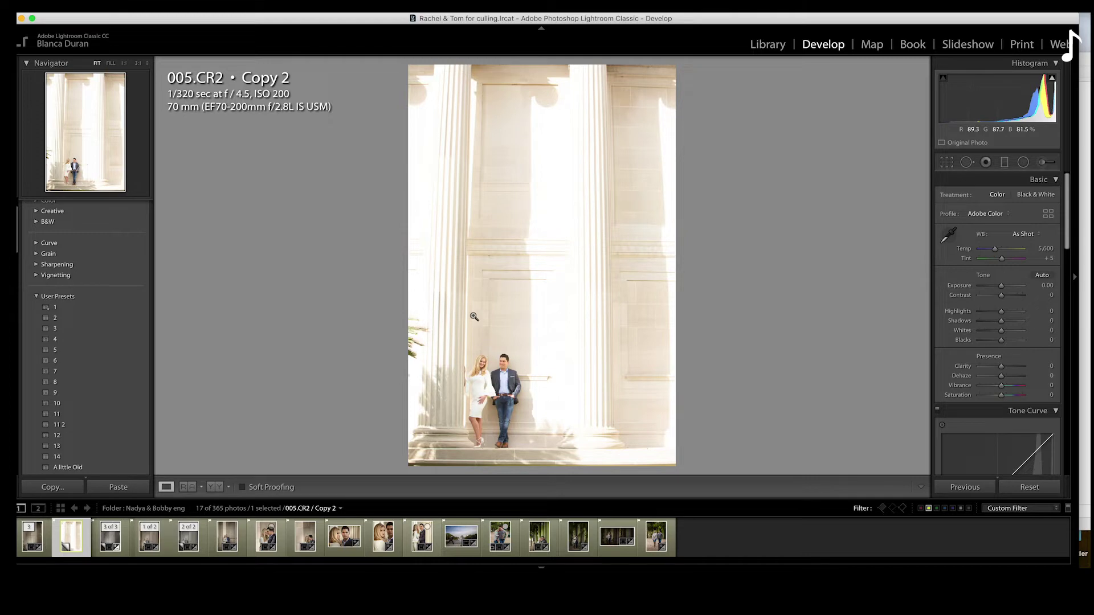
click(484, 386)
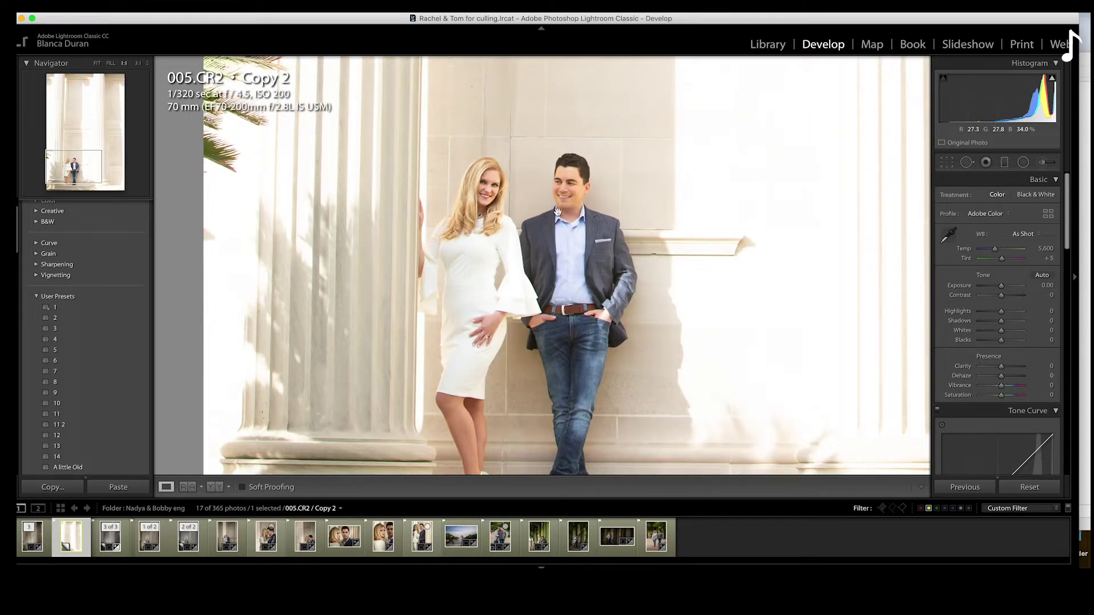
drag(549, 255, 536, 219)
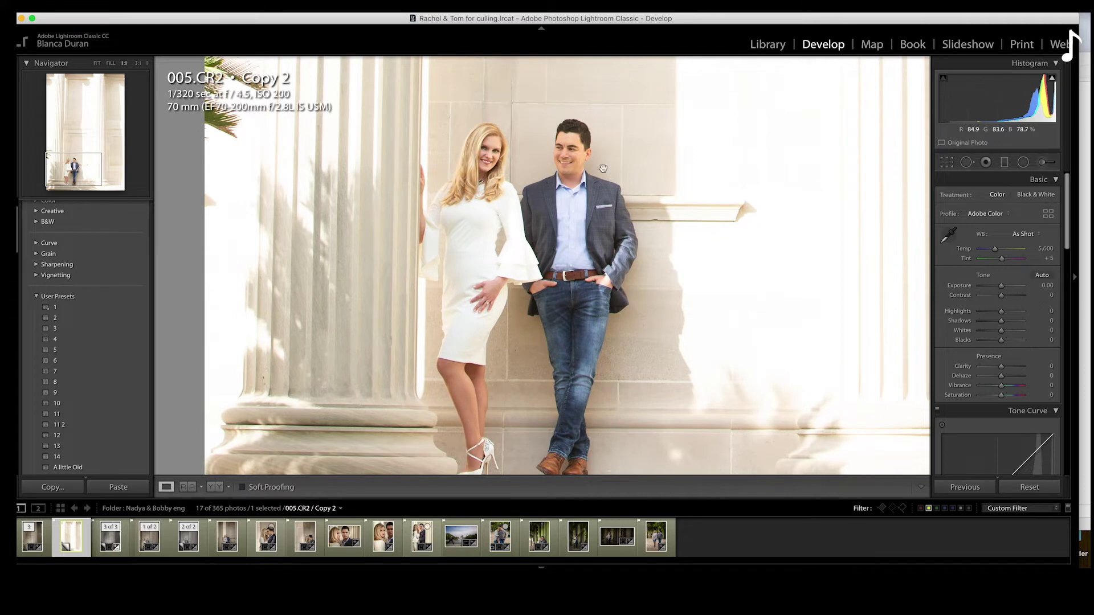
drag(592, 195, 551, 215)
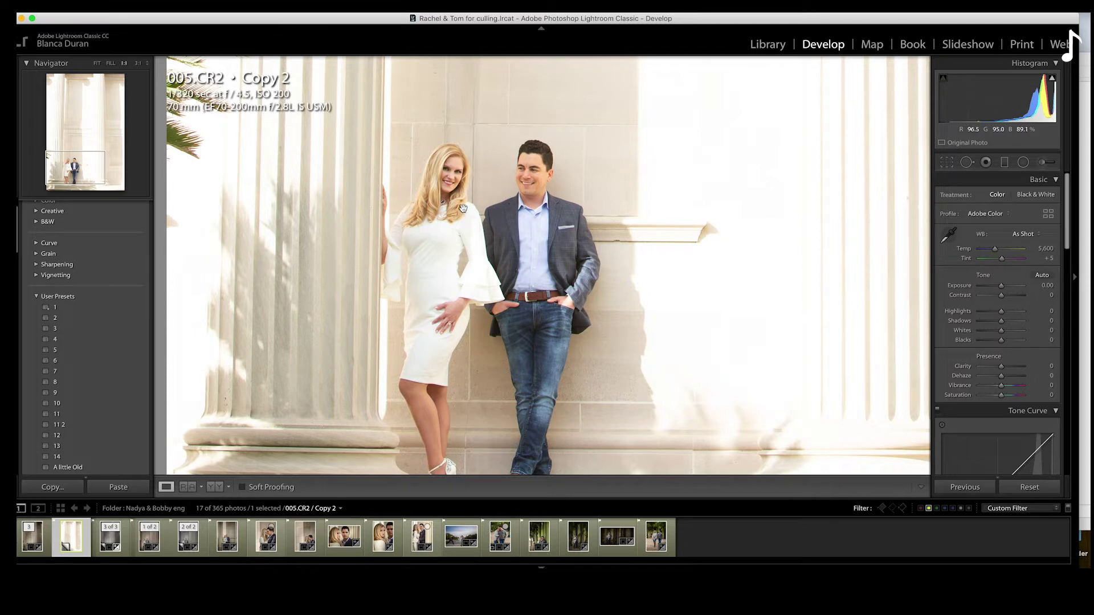
mouse_move(532, 236)
mouse_down()
mouse_move(529, 199)
mouse_move(512, 229)
mouse_up()
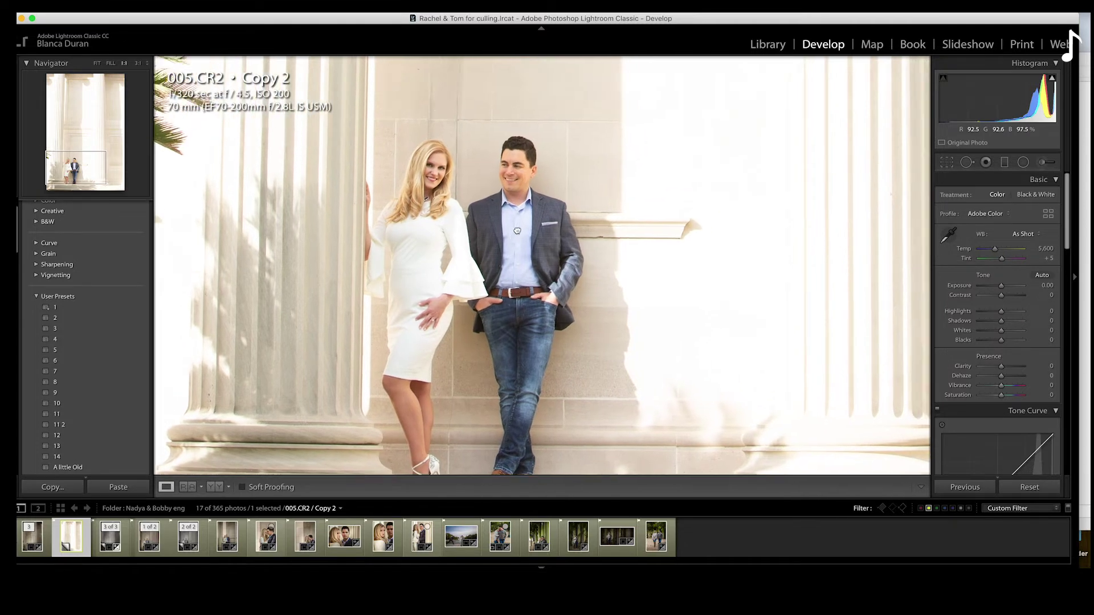
click(511, 228)
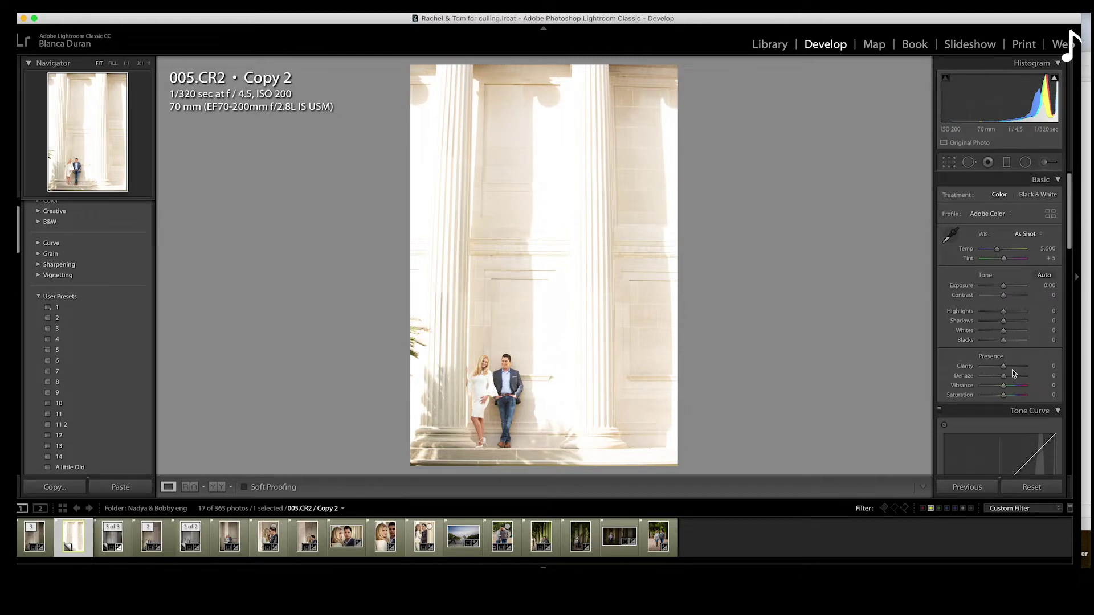
scroll(1003, 369, down, 1)
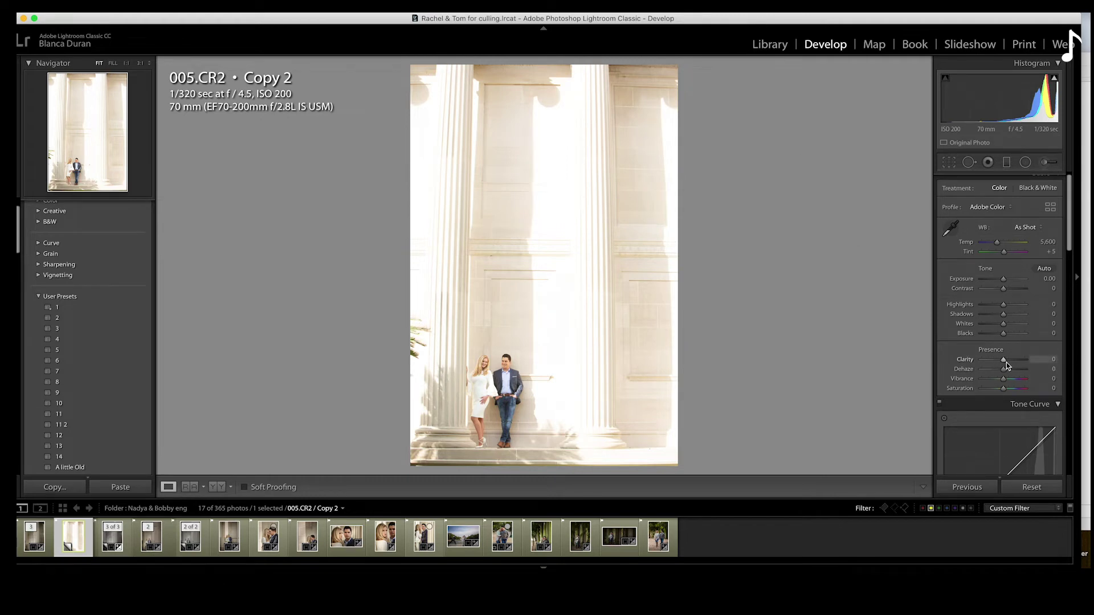
drag(1003, 360, 1021, 361)
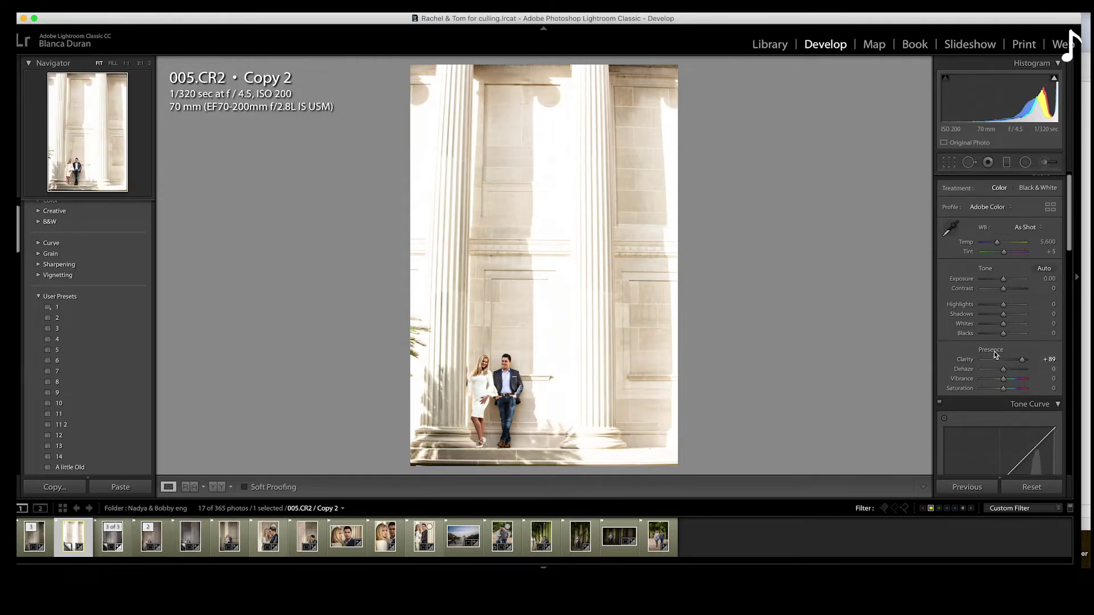
click(476, 396)
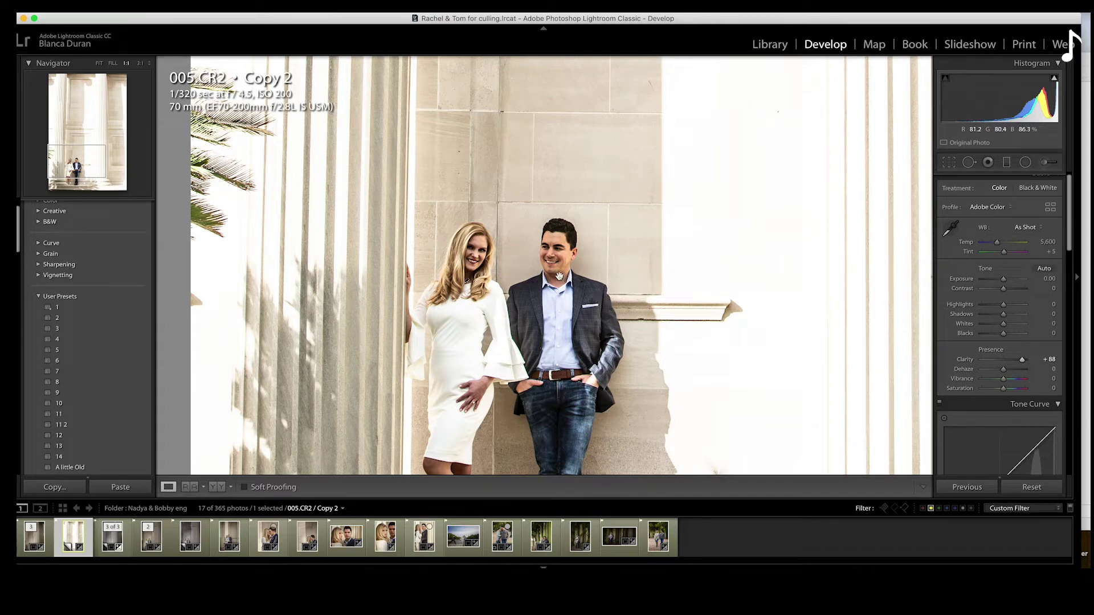
click(513, 306)
click(559, 210)
drag(559, 210, 516, 285)
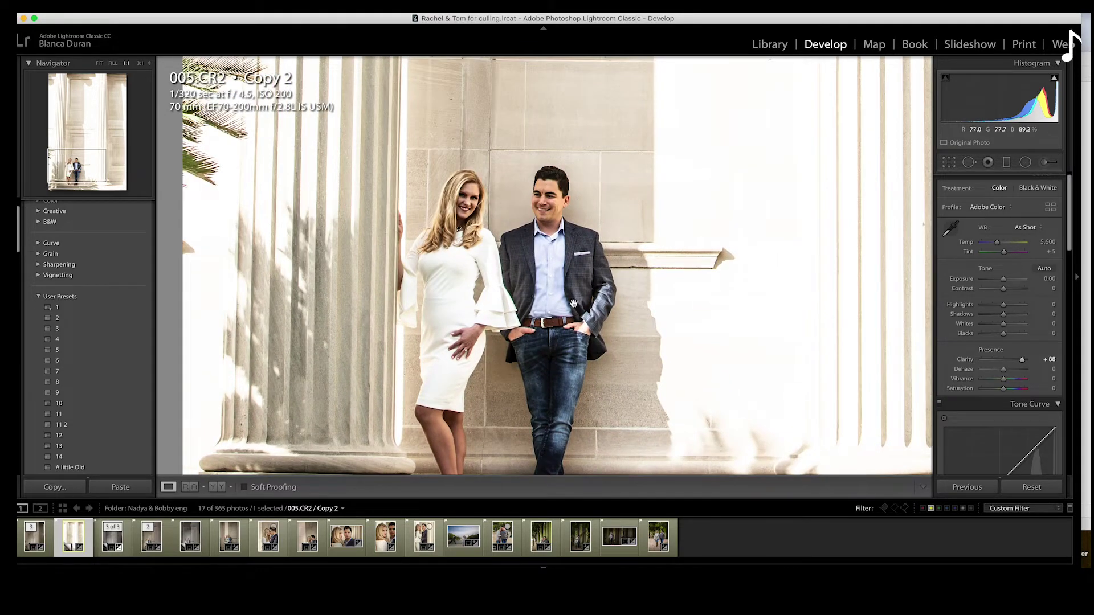
click(574, 304)
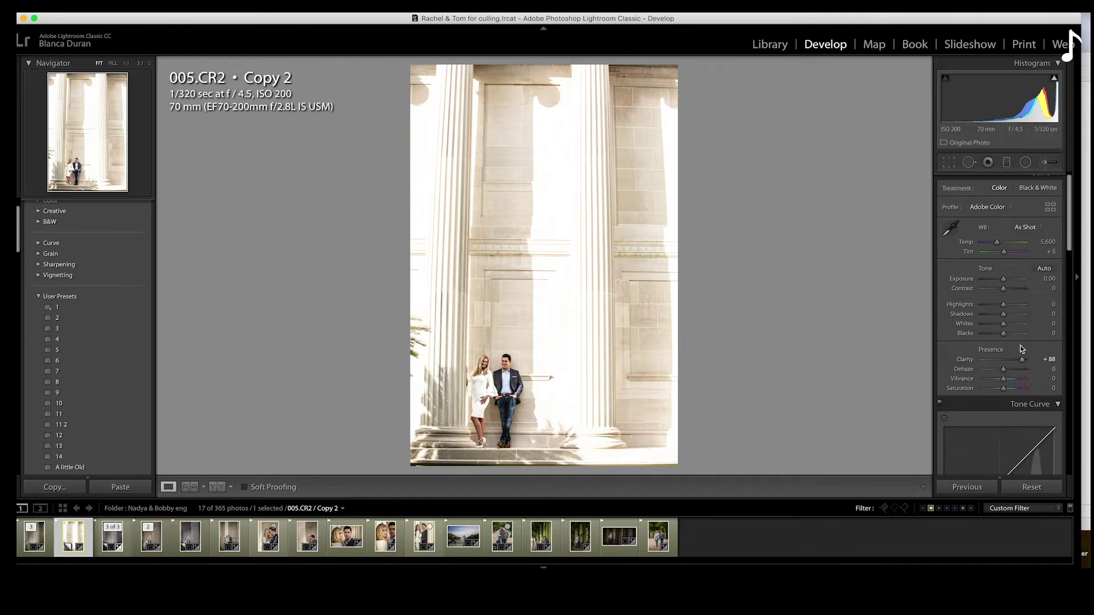
click(1019, 314)
- Set Exposure −0.60, Contrast −6, Highlights −72, Shadows +73, Whites −52 and Clarity +91
drag(1018, 315, 1016, 316)
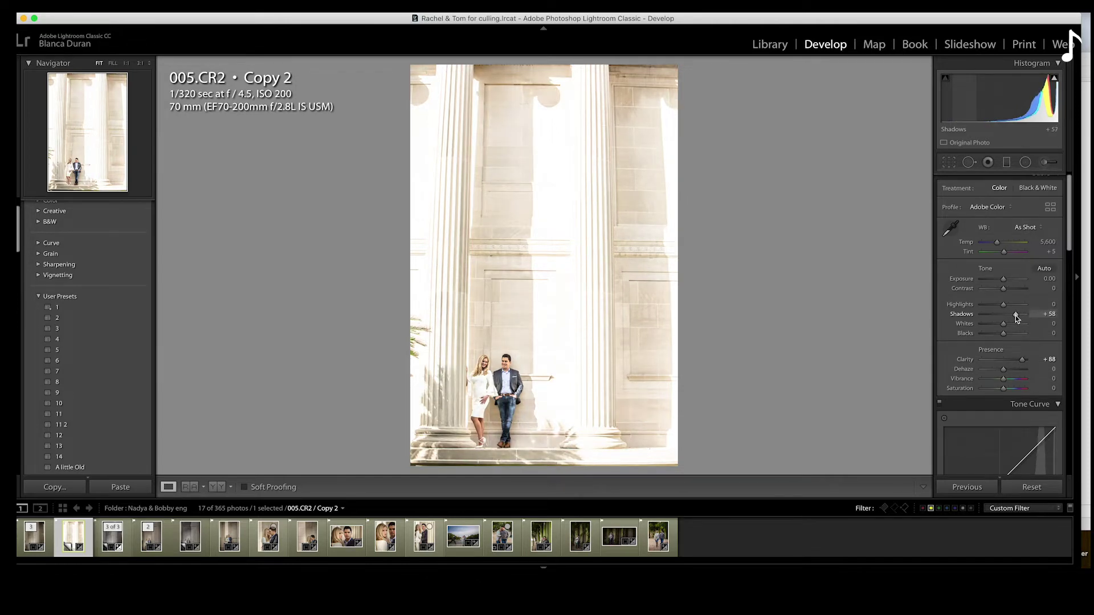
click(1000, 280)
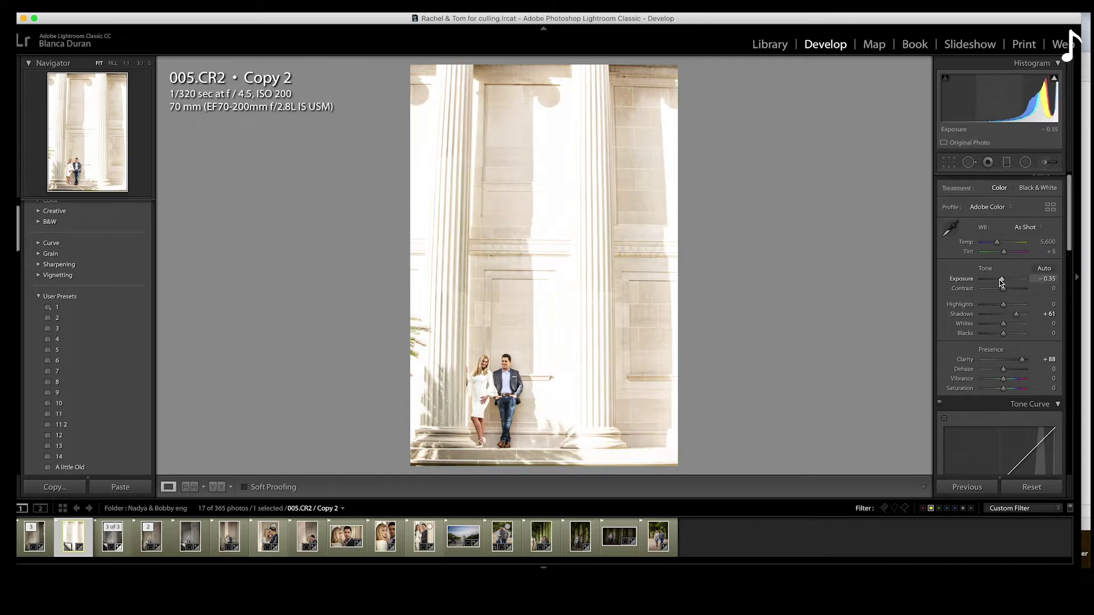
drag(1000, 279, 1000, 279)
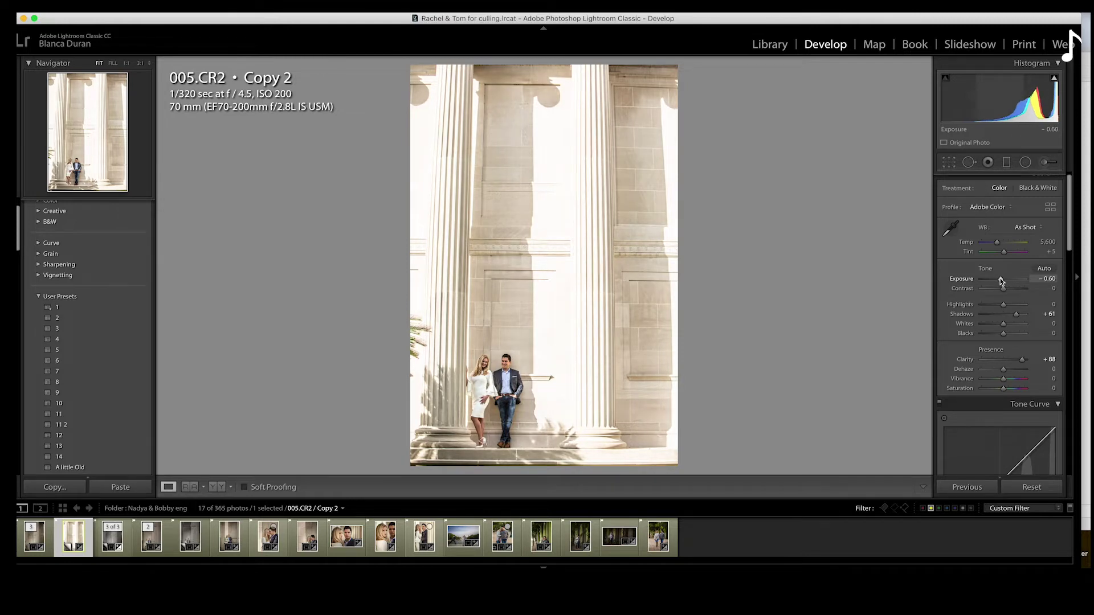
drag(1003, 289, 1001, 288)
drag(1021, 358, 1023, 358)
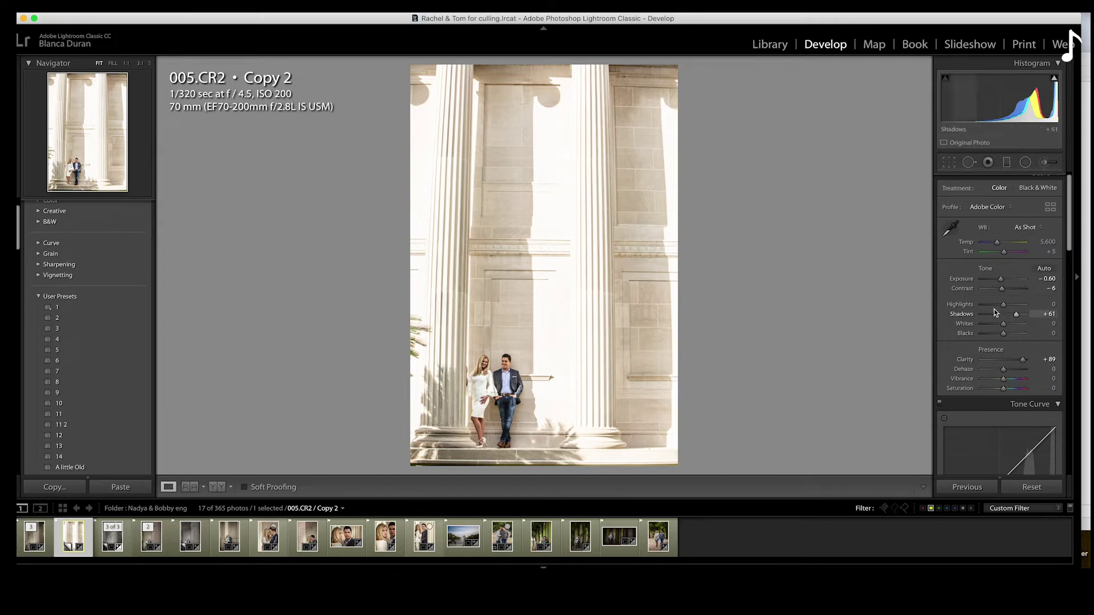
click(994, 306)
drag(990, 307, 988, 307)
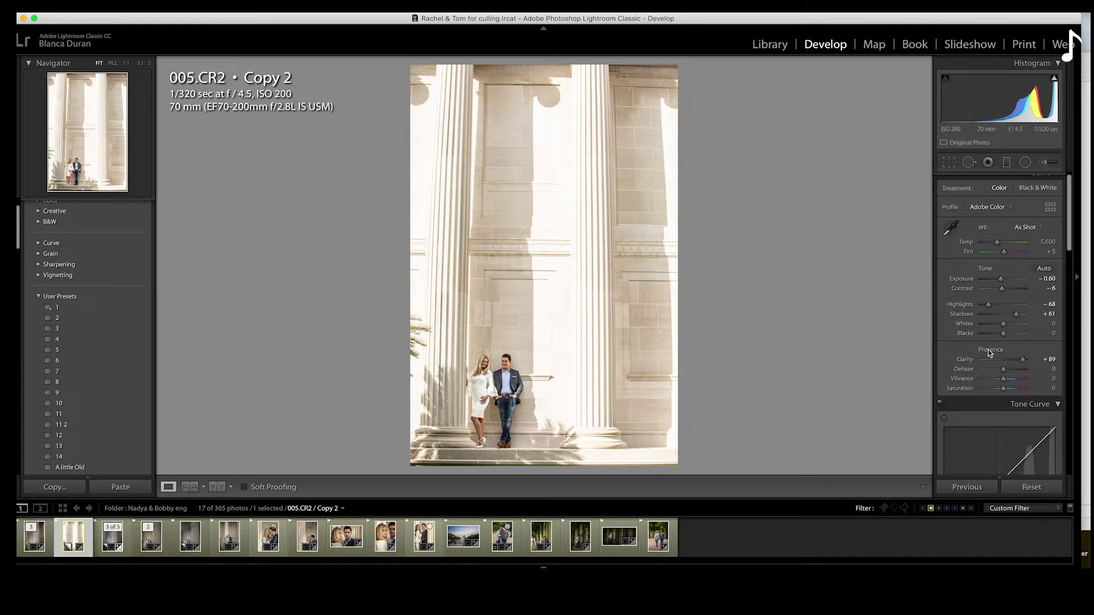
click(992, 324)
drag(1016, 314, 988, 324)
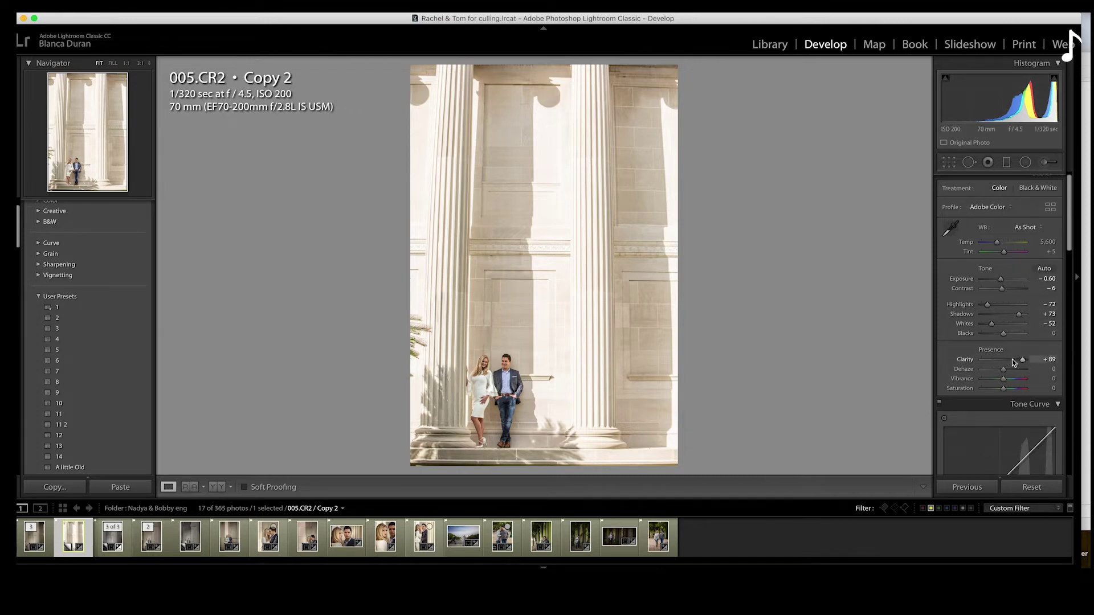
drag(1020, 359, 1024, 360)
- Zoom to 1:1 on the couple to check the adjusted tones
click(524, 383)
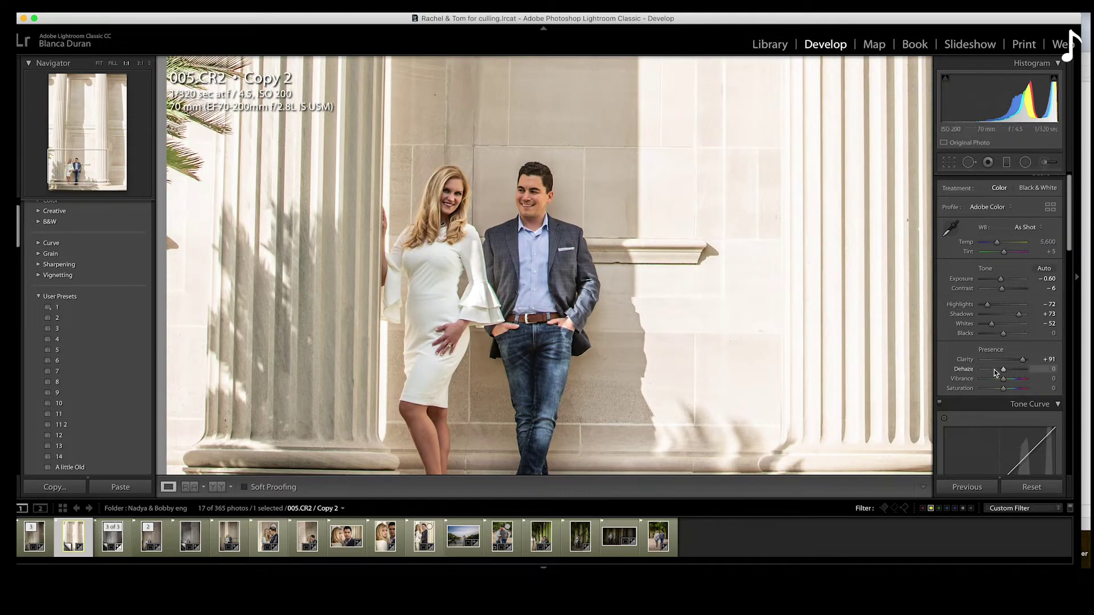
scroll(991, 372, down, 5)
scroll(990, 372, down, 2)
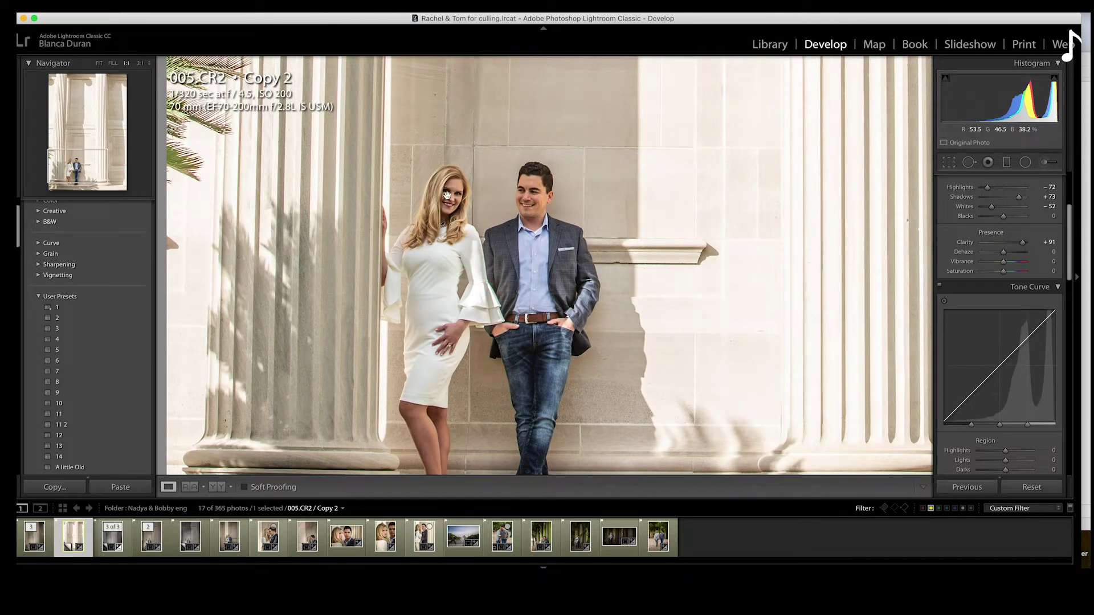
scroll(997, 337, down, 6)
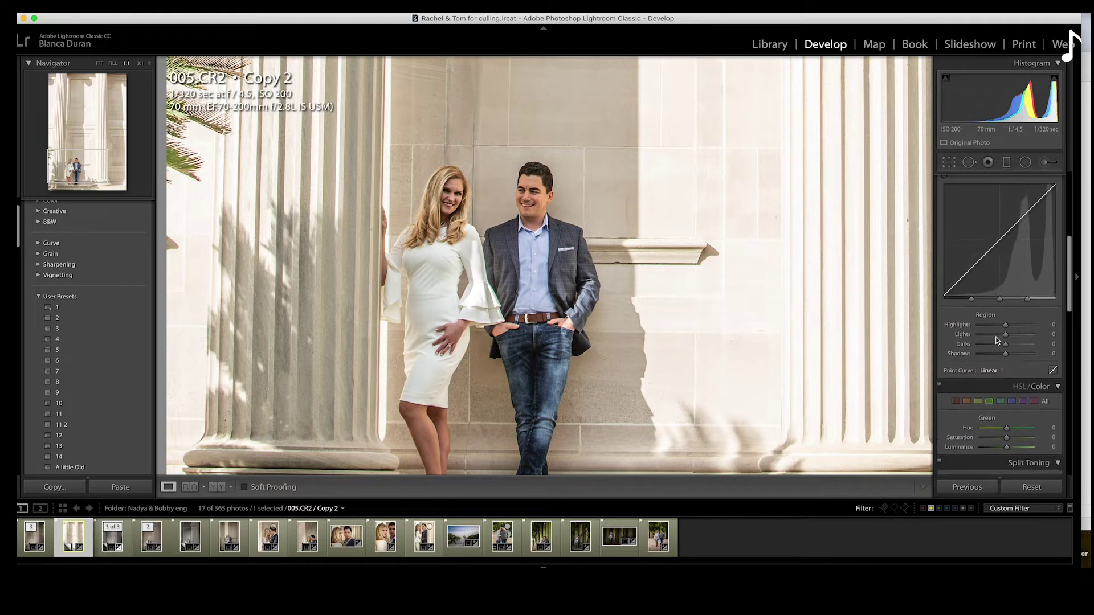
scroll(998, 337, up, 1)
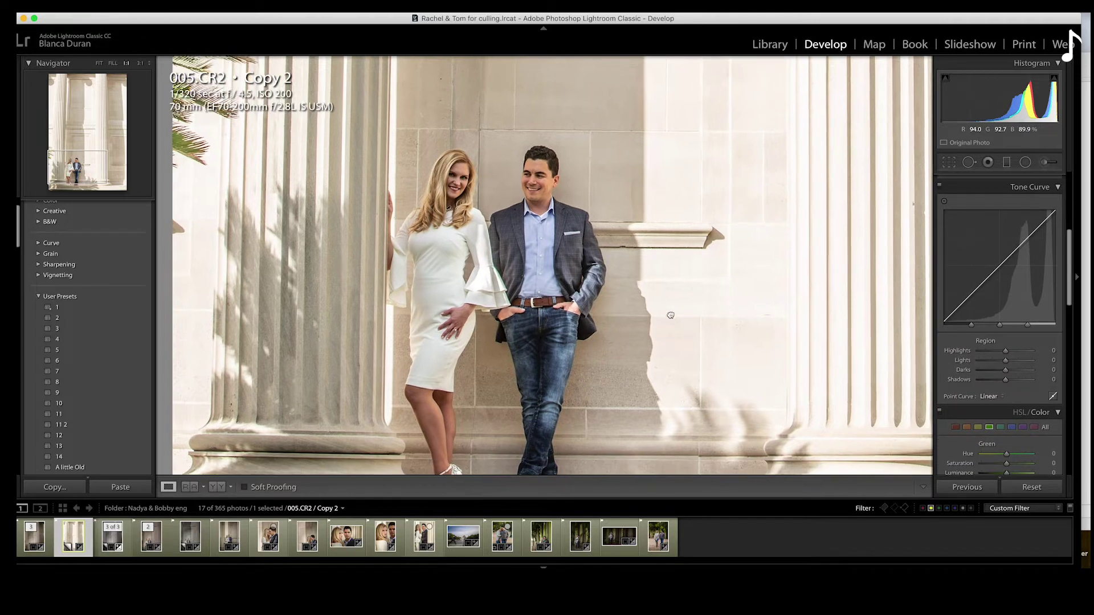
- Set tone curve Highlights −49, Lights +5, Darks −3, Shadows +4, and Clarity +95, then fit the view
mouse_move(1006, 351)
mouse_down()
mouse_move(997, 355)
mouse_move(1010, 355)
mouse_up()
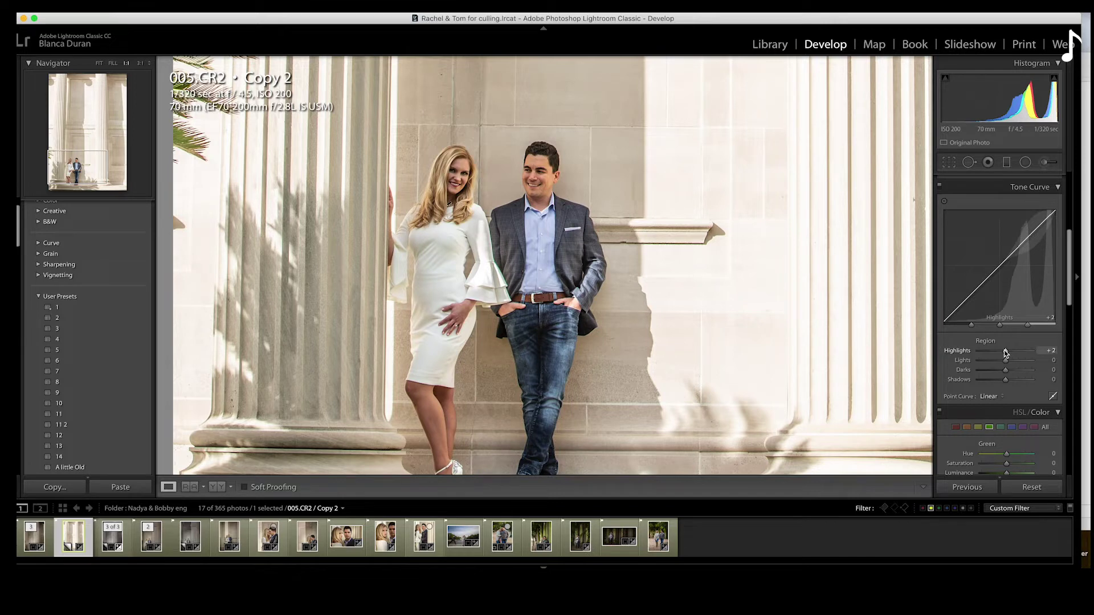
drag(1006, 353, 995, 354)
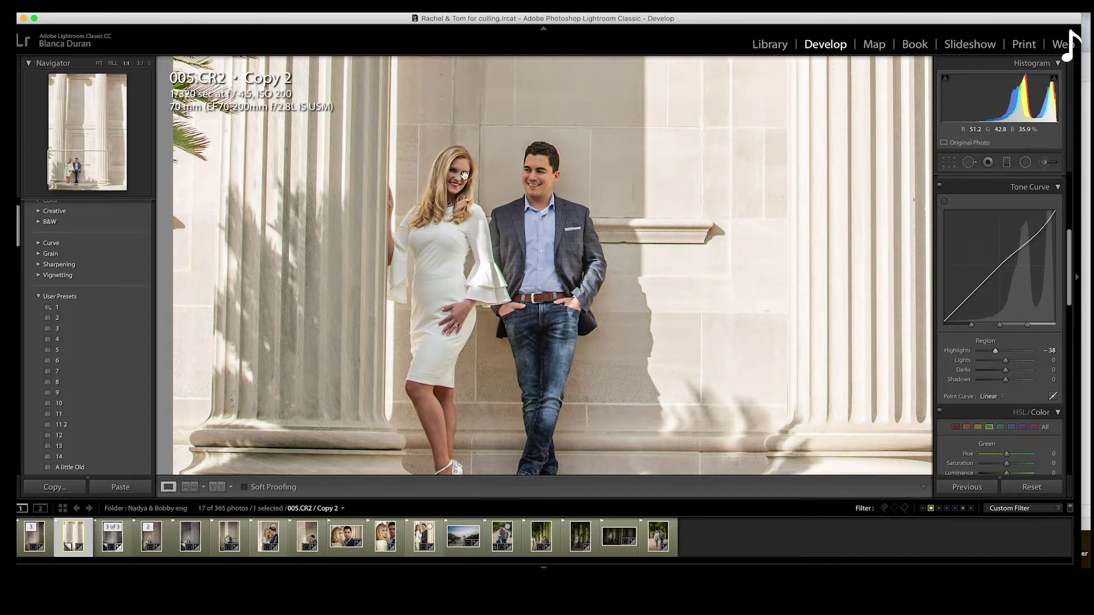
click(1006, 354)
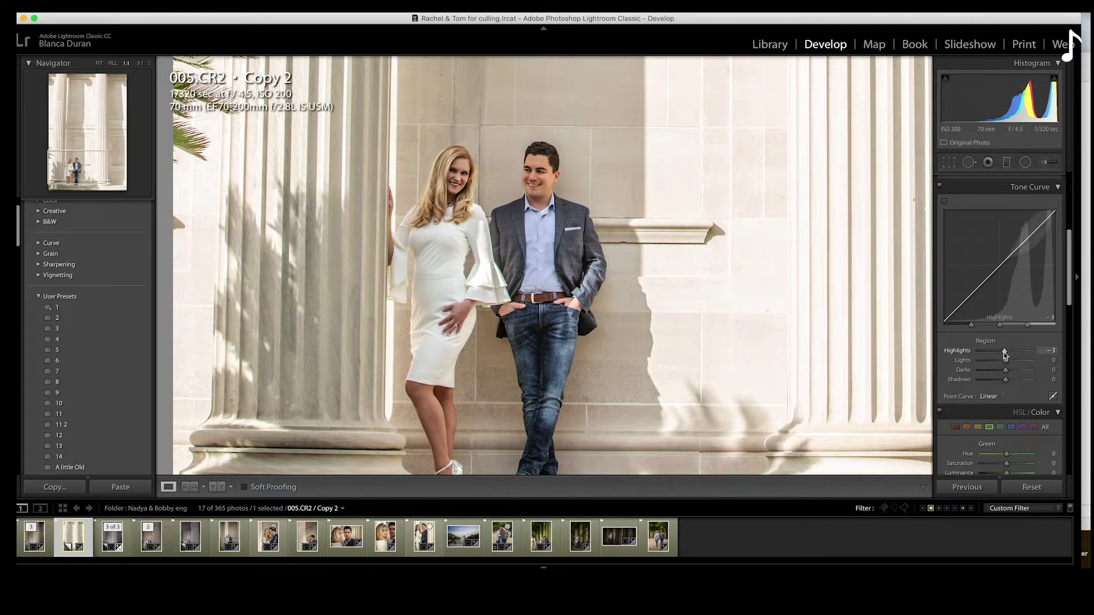
drag(1005, 354, 992, 353)
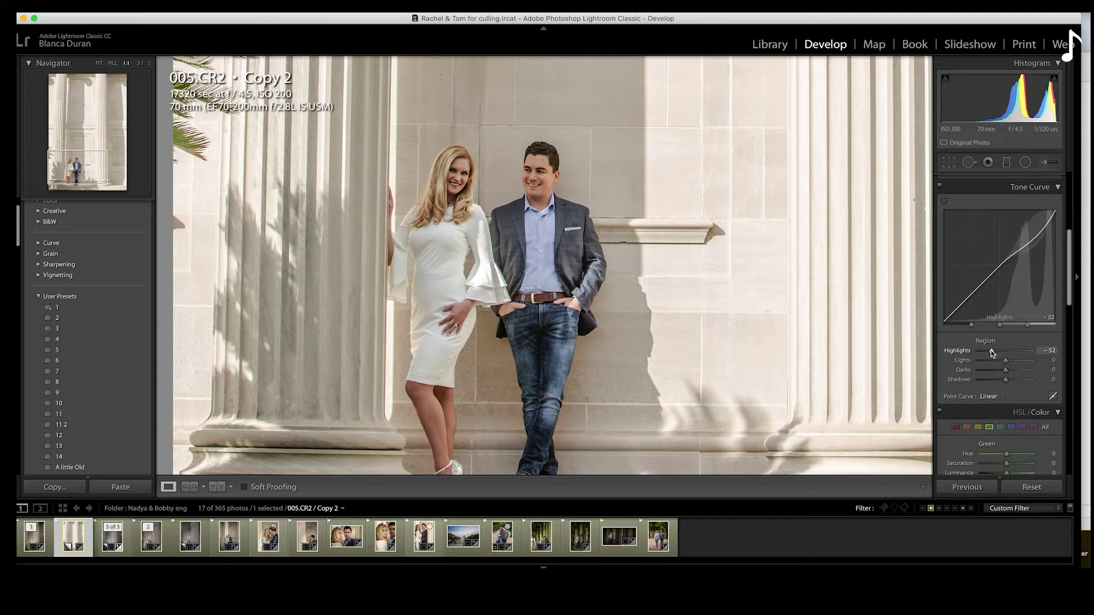
drag(992, 354, 994, 353)
scroll(1010, 299, up, 5)
drag(1023, 242, 1024, 245)
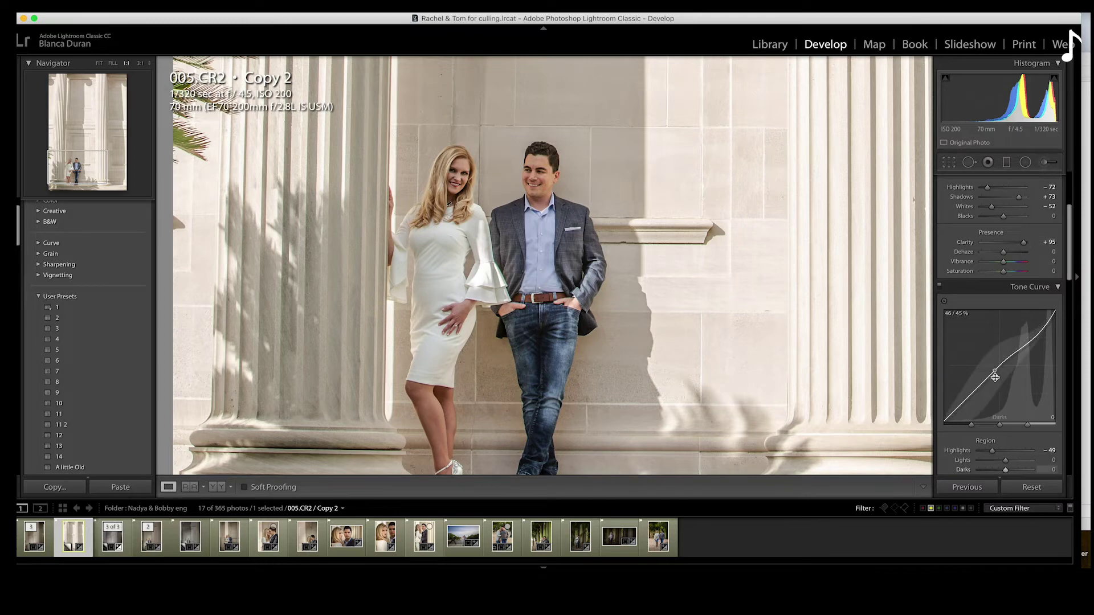
scroll(1008, 370, down, 2)
mouse_move(1007, 443)
mouse_down()
mouse_move(1007, 434)
mouse_move(1008, 457)
mouse_up()
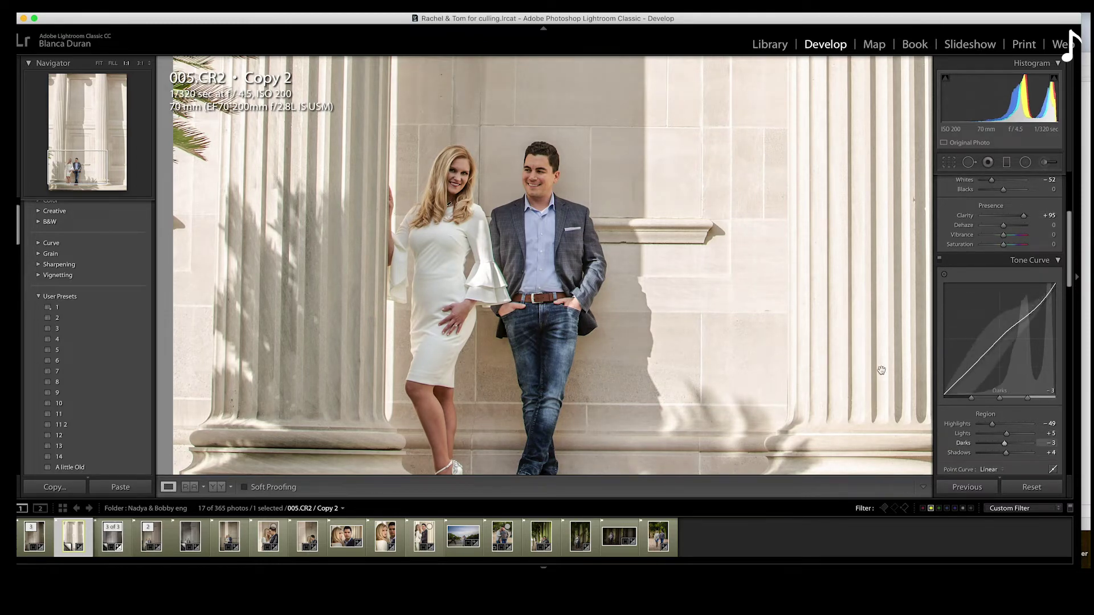
click(837, 351)
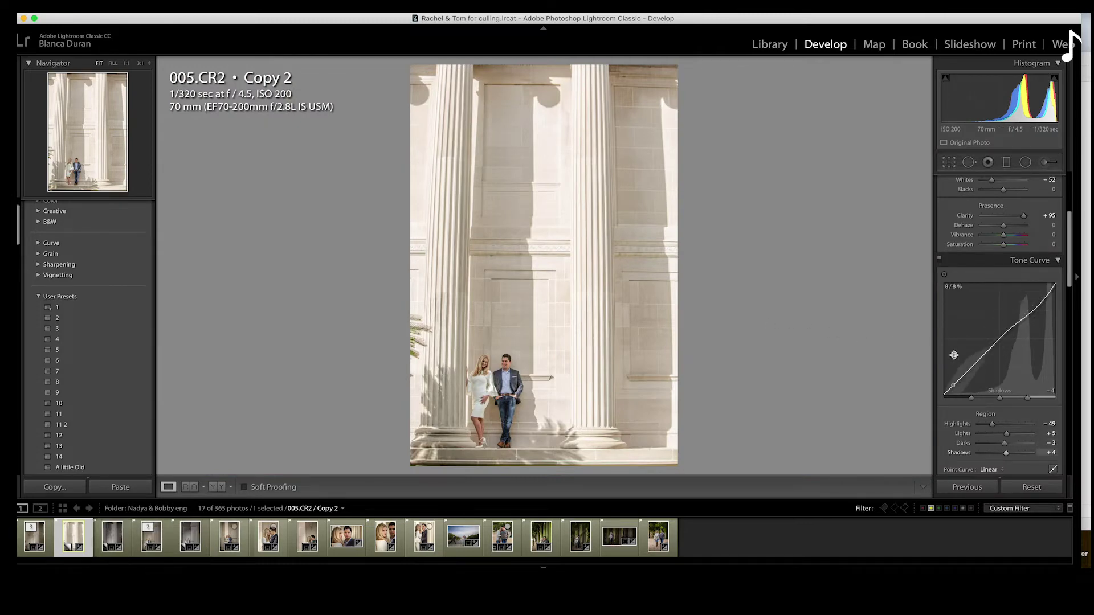
- Raise Clarity to +97 and cool the white balance Temp to 5,467
scroll(969, 353, up, 3)
scroll(992, 354, up, 2)
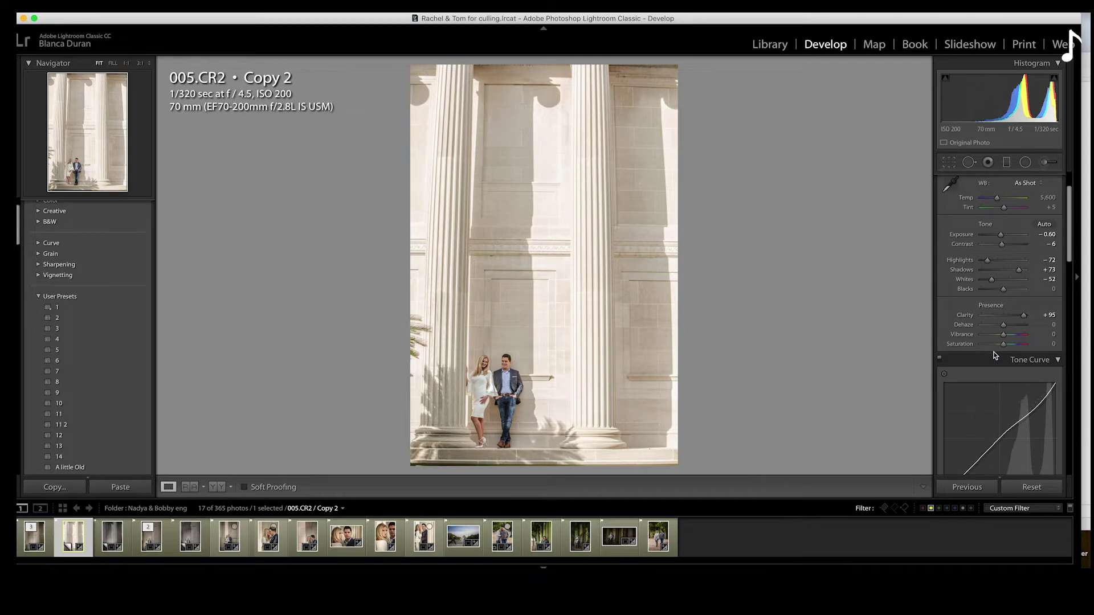
drag(1024, 333, 1025, 333)
scroll(1020, 330, up, 1)
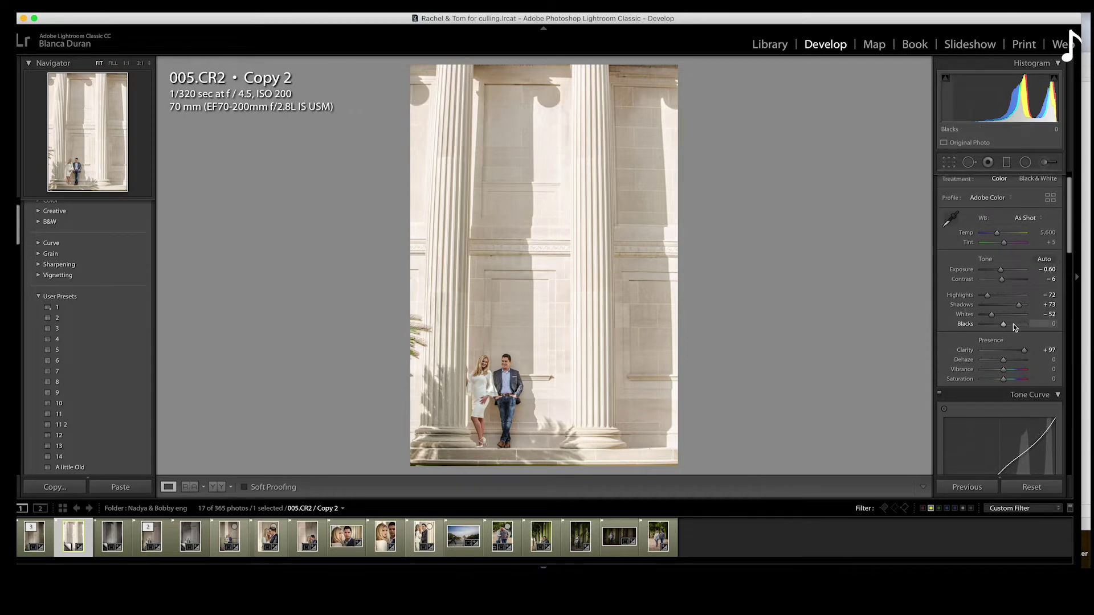
click(997, 234)
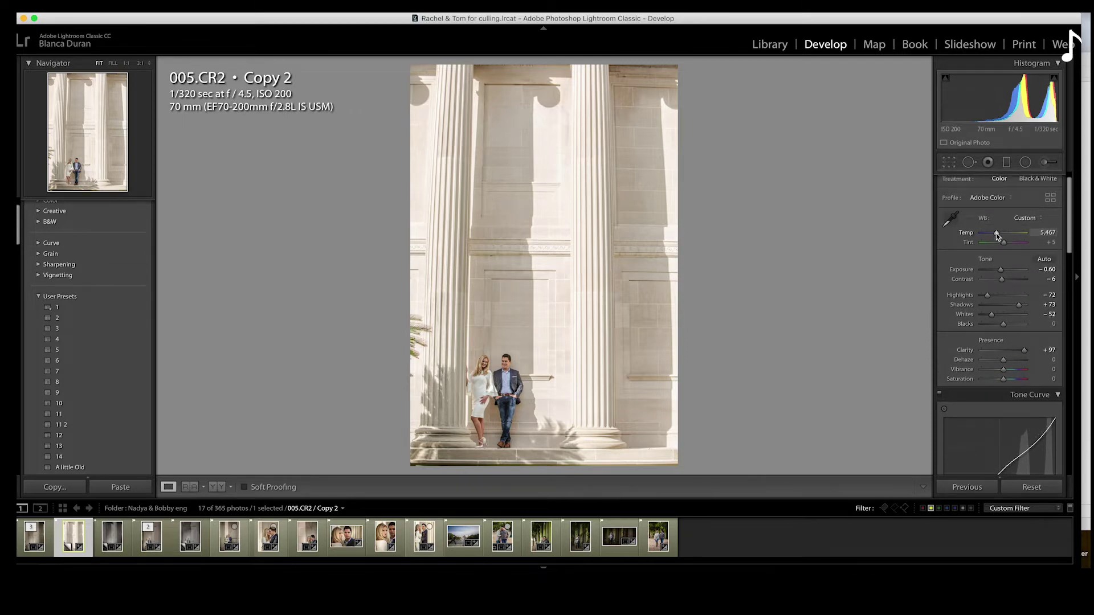
scroll(994, 245, down, 7)
scroll(987, 258, down, 20)
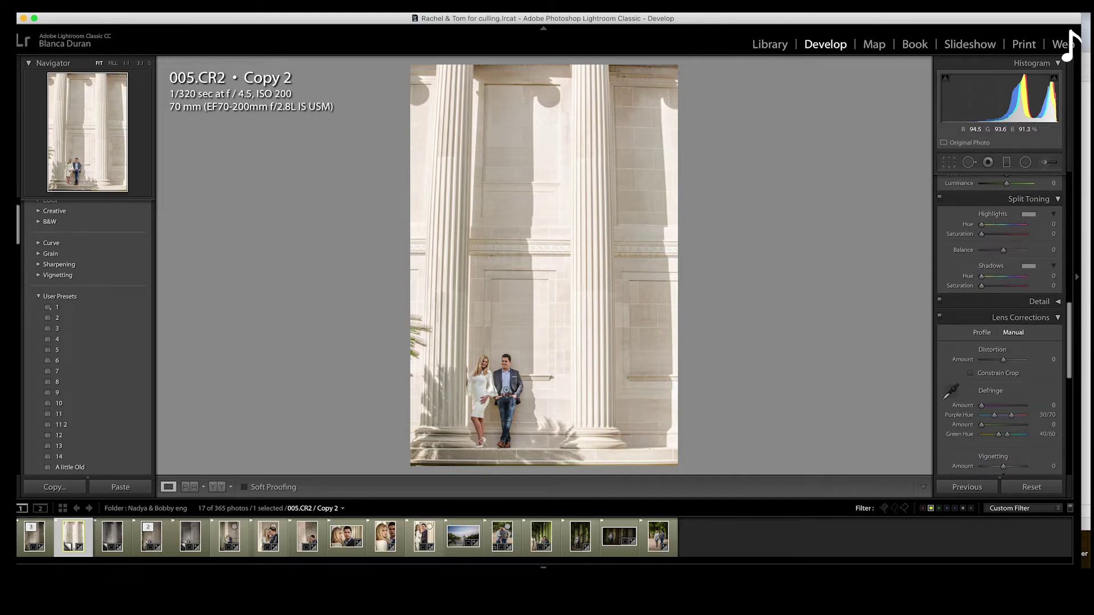
- Give the split-toning highlights a warm tint at Hue 64 with saturation lowered to about 5
click(1030, 219)
click(820, 260)
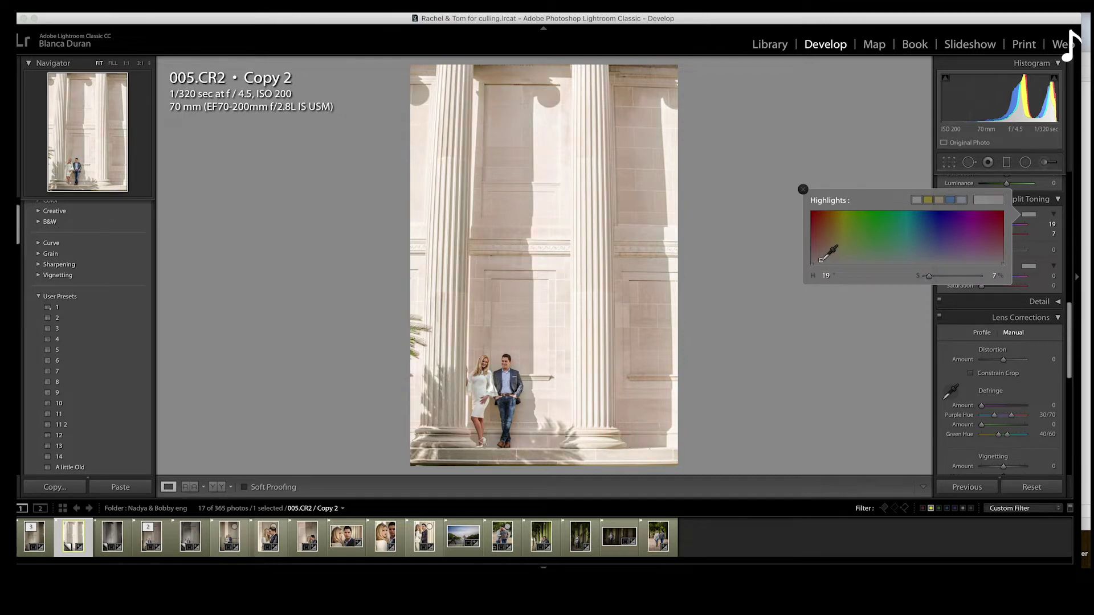
drag(820, 261, 843, 249)
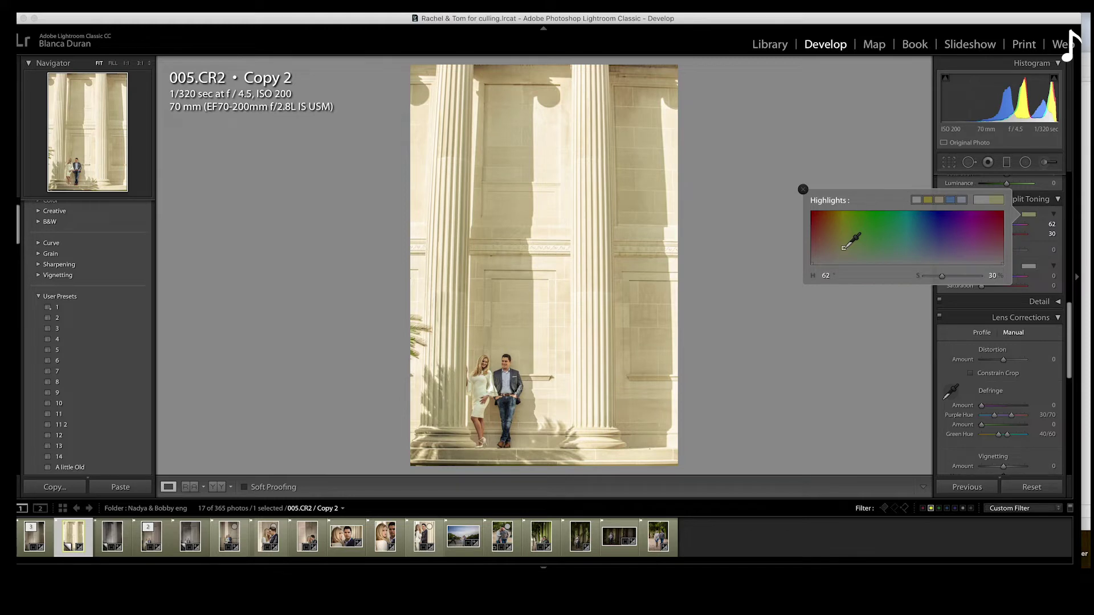
drag(844, 248, 845, 247)
click(927, 176)
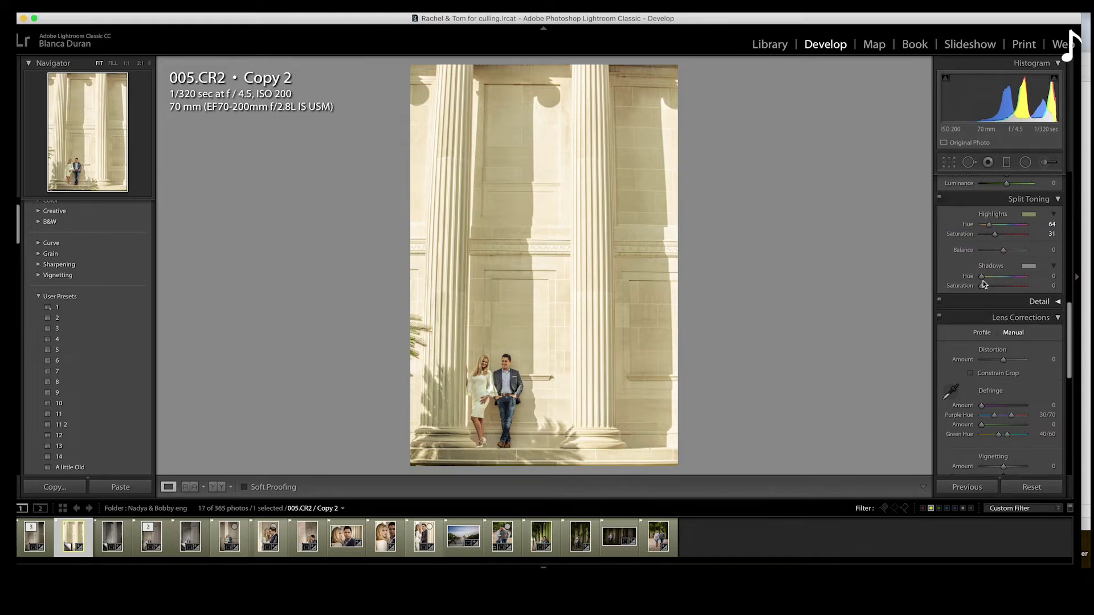
scroll(983, 282, up, 1)
drag(987, 258, 984, 259)
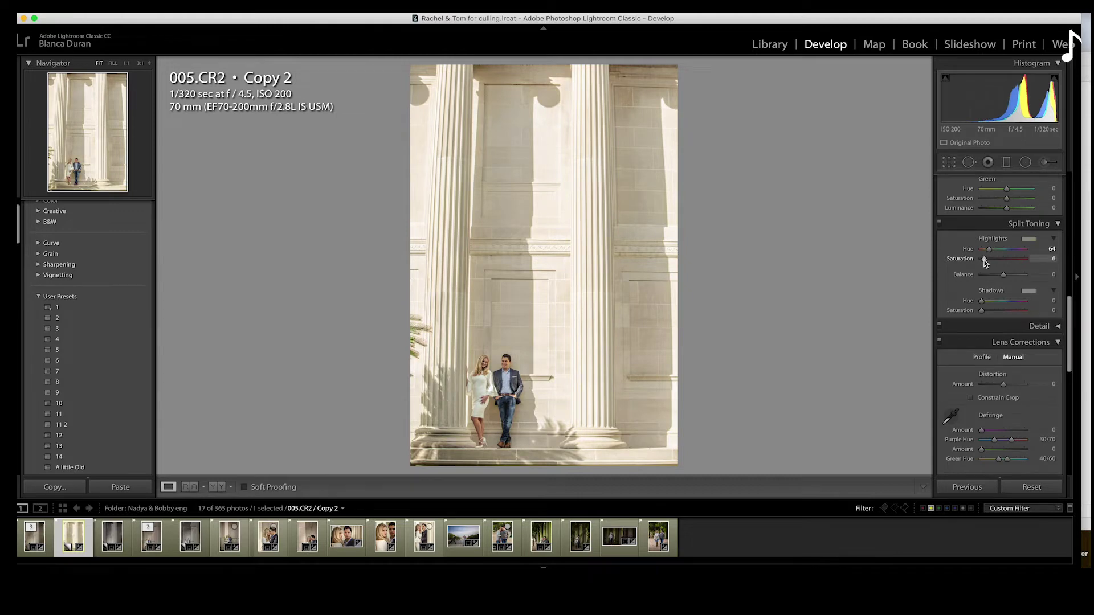
- Tint the shadows warm (Hue 20, Saturation 8) and set the split-toning Balance to +61
click(1028, 291)
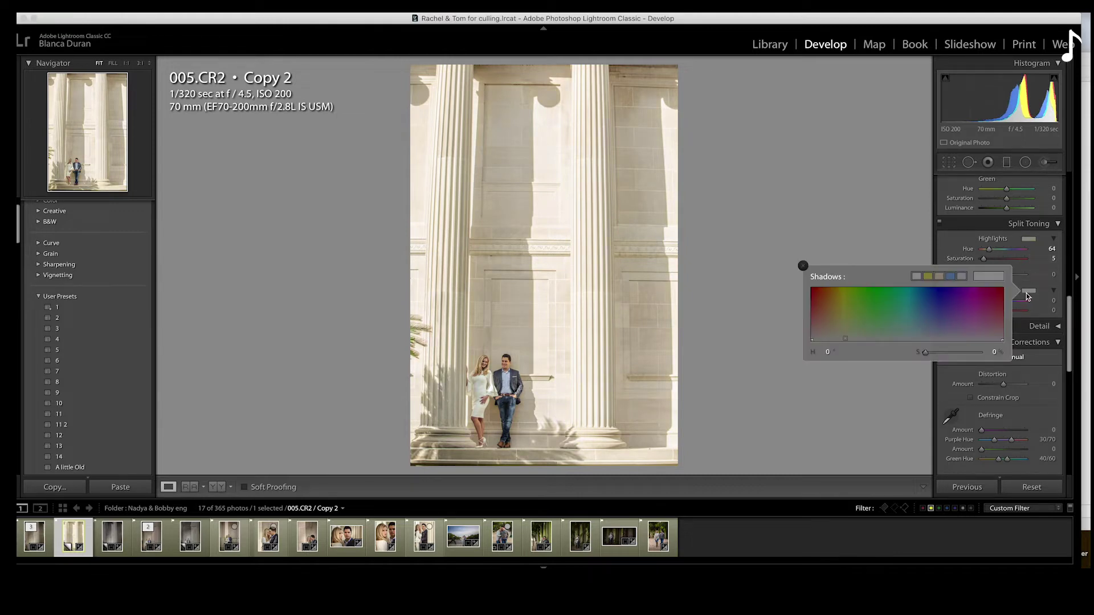
drag(835, 331, 824, 333)
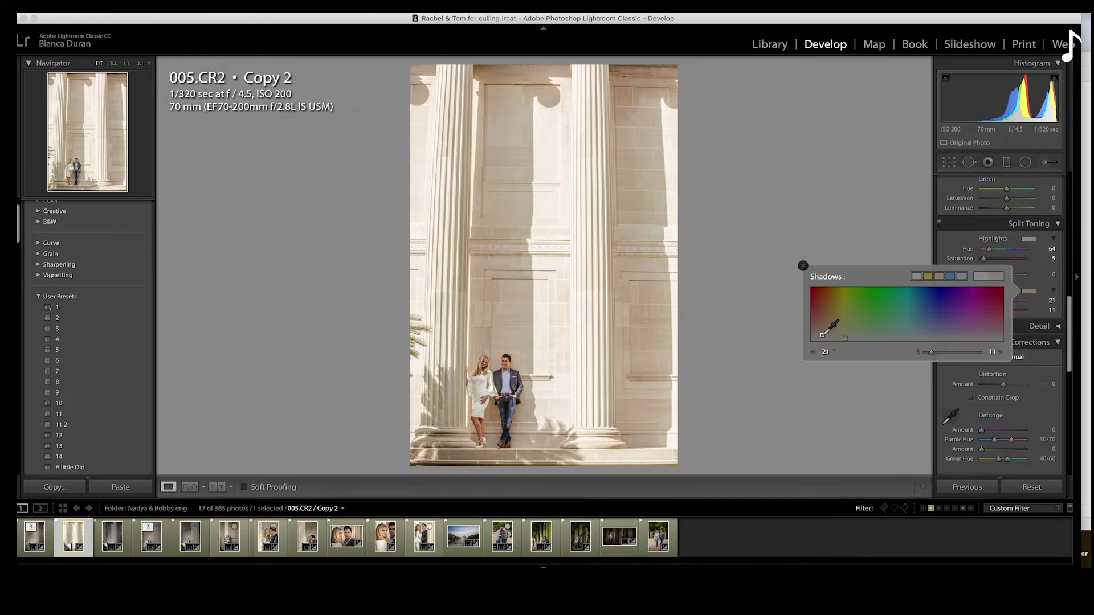
drag(823, 336, 822, 338)
click(871, 252)
drag(984, 312, 987, 314)
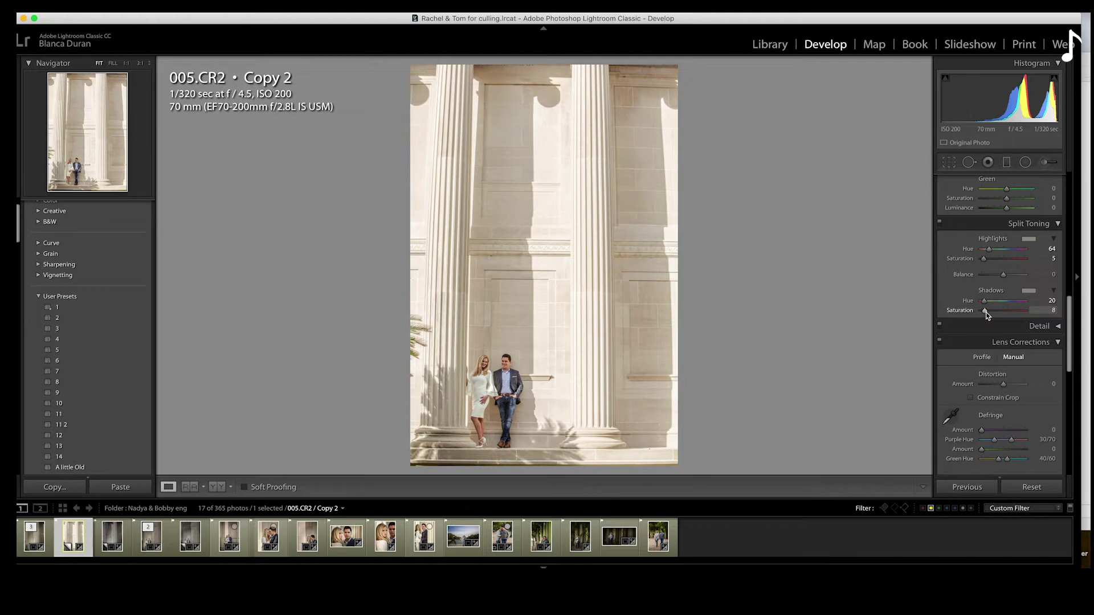
mouse_move(997, 277)
mouse_down()
mouse_move(980, 275)
mouse_move(1024, 275)
mouse_move(982, 277)
mouse_move(1004, 278)
mouse_up()
drag(1019, 278, 1015, 276)
- Fine-tune the Basic sliders, bringing Clarity to +99 and Shadows to +75
scroll(1048, 318, up, 10)
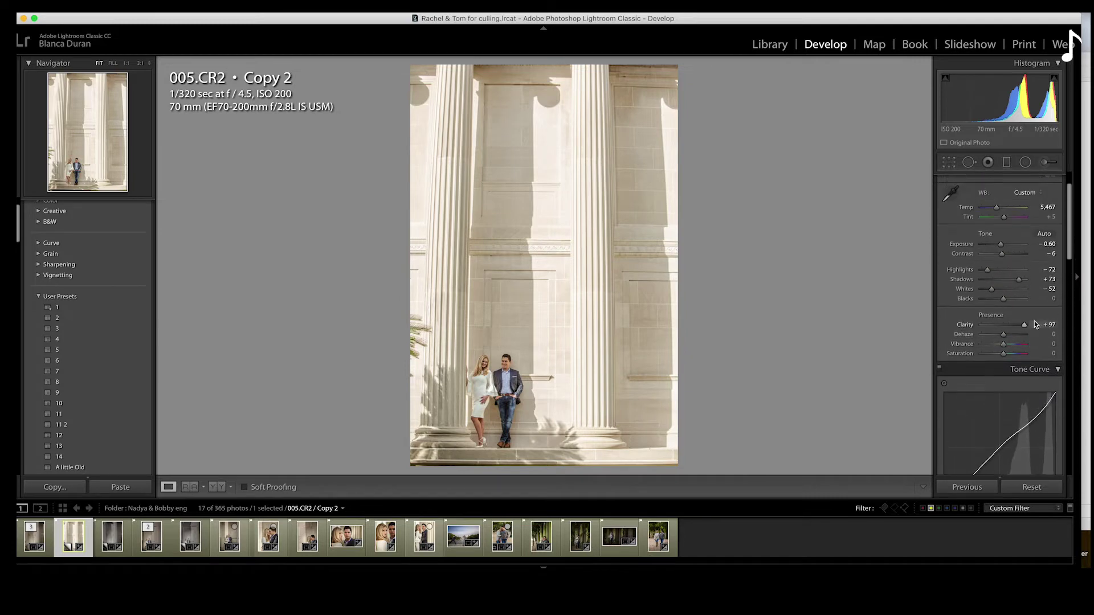
scroll(1034, 320, up, 3)
drag(996, 249, 997, 249)
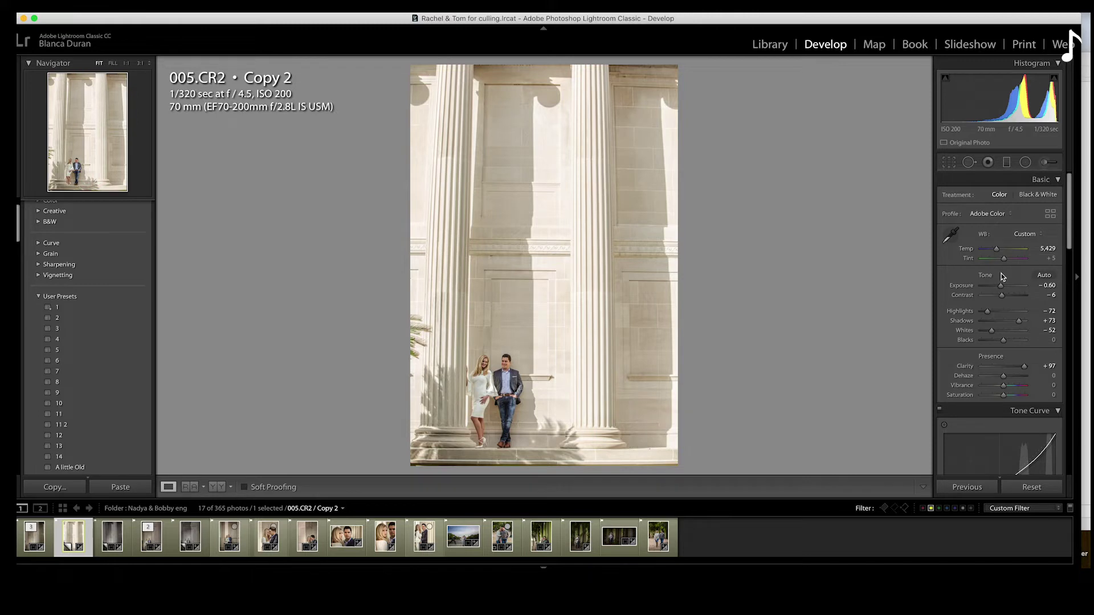
scroll(1003, 277, down, 1)
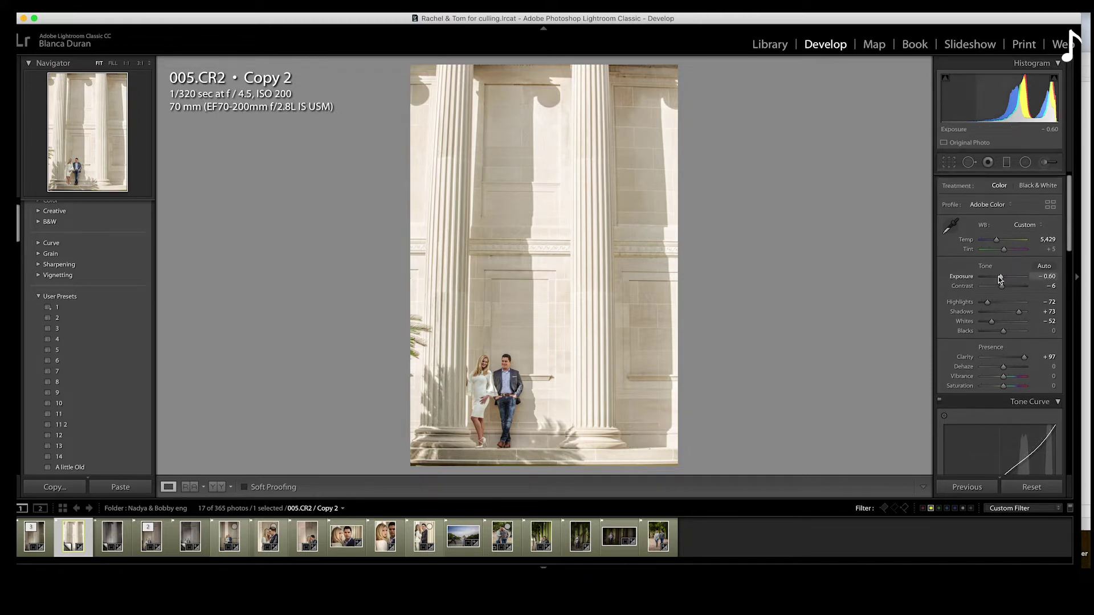
scroll(999, 271, down, 1)
click(1026, 349)
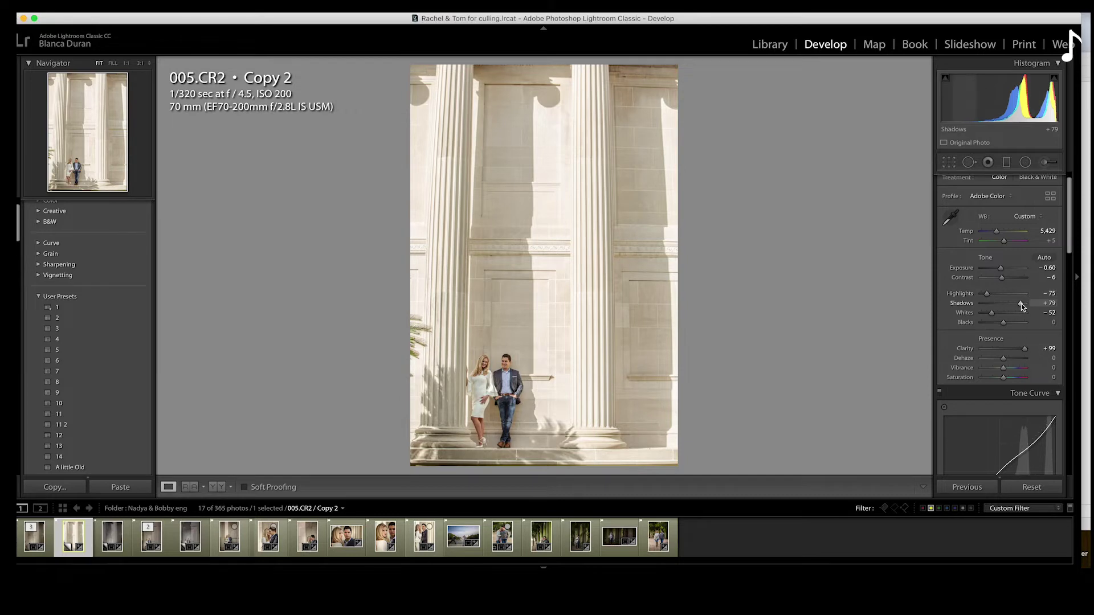
drag(1021, 303, 1021, 303)
- Check the couple's feet at 1:1, return to fit, and raise Clarity to +100
click(562, 417)
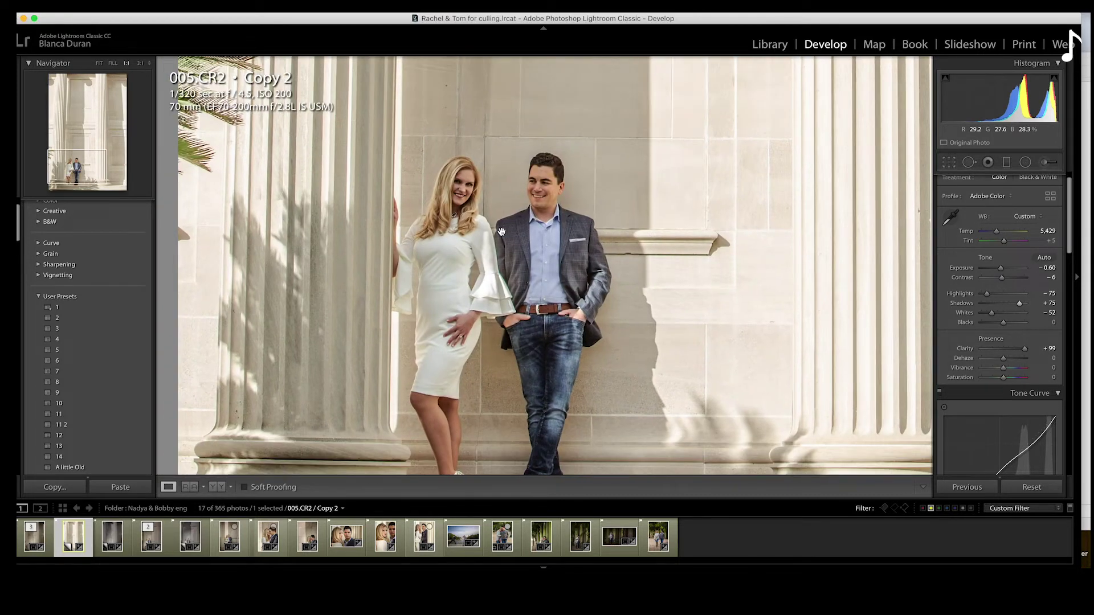
drag(571, 255, 568, 235)
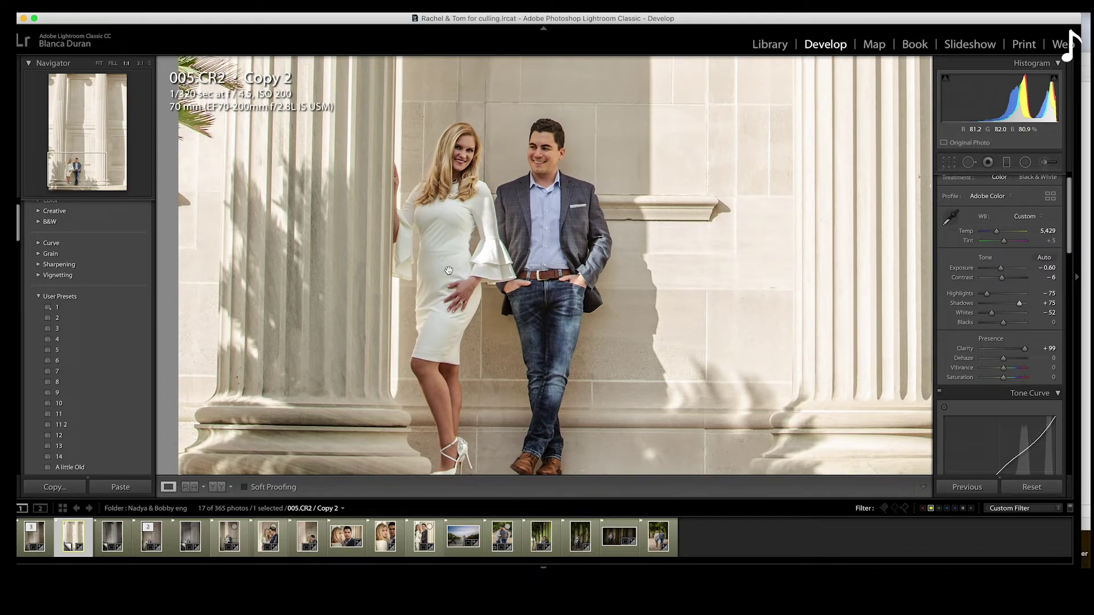
click(524, 233)
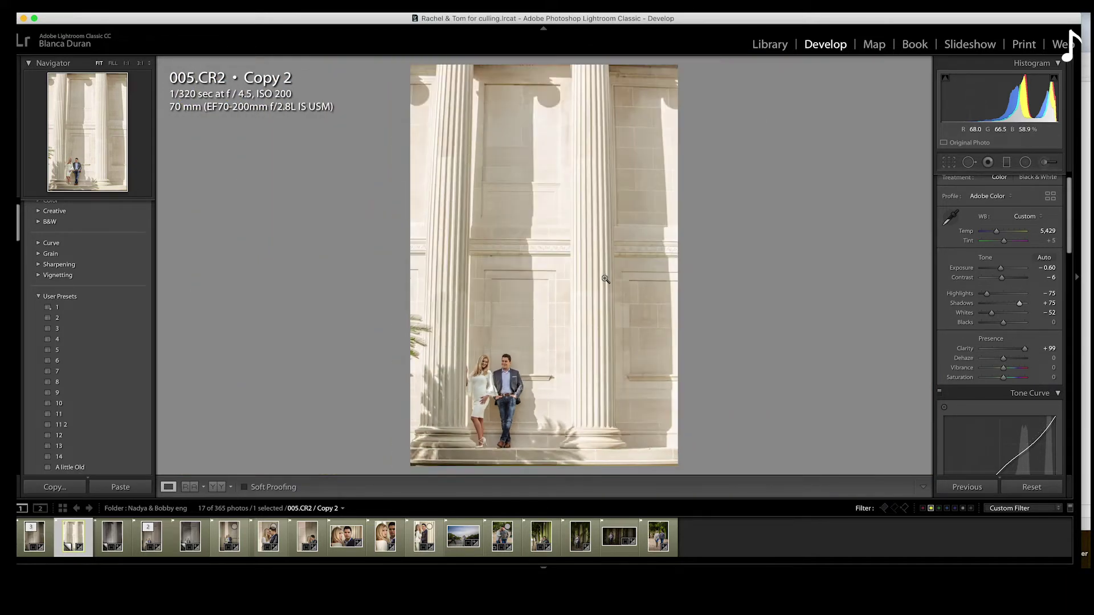
drag(1024, 349, 1027, 349)
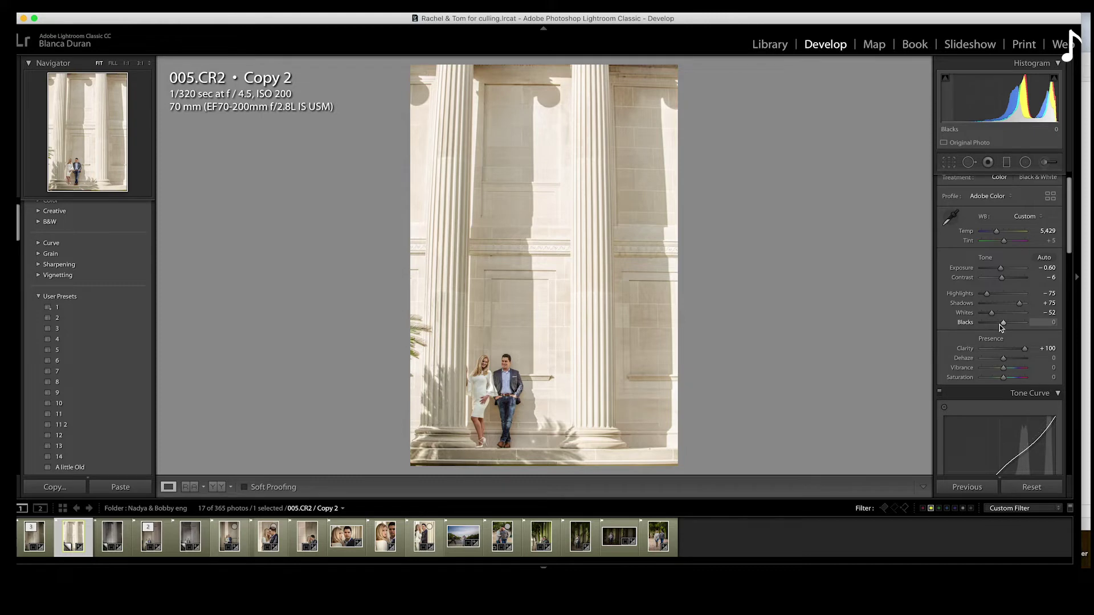
scroll(996, 320, down, 3)
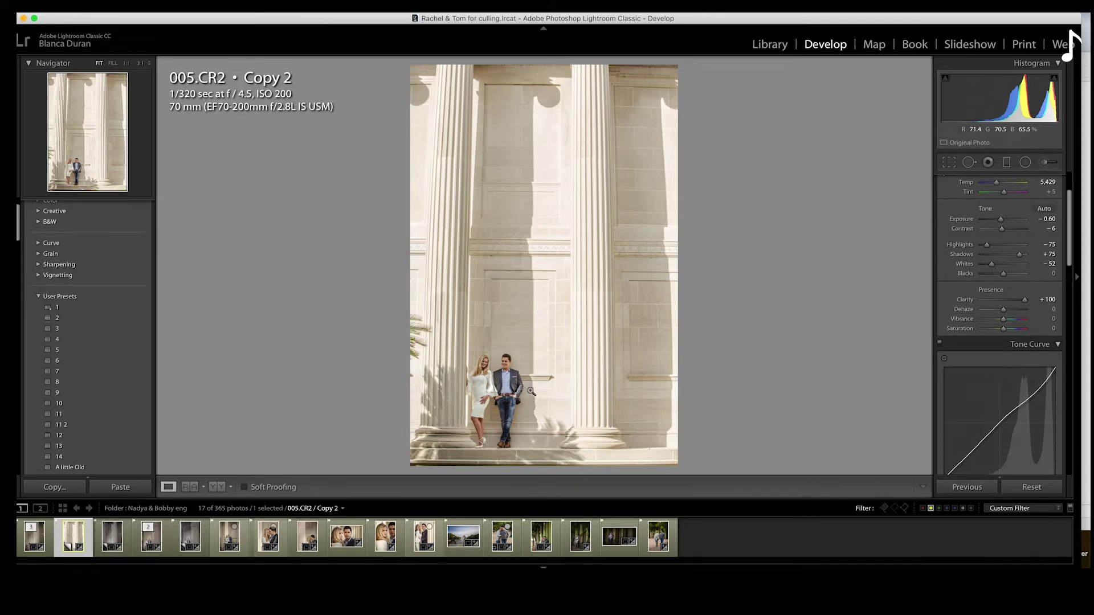
scroll(1031, 319, down, 3)
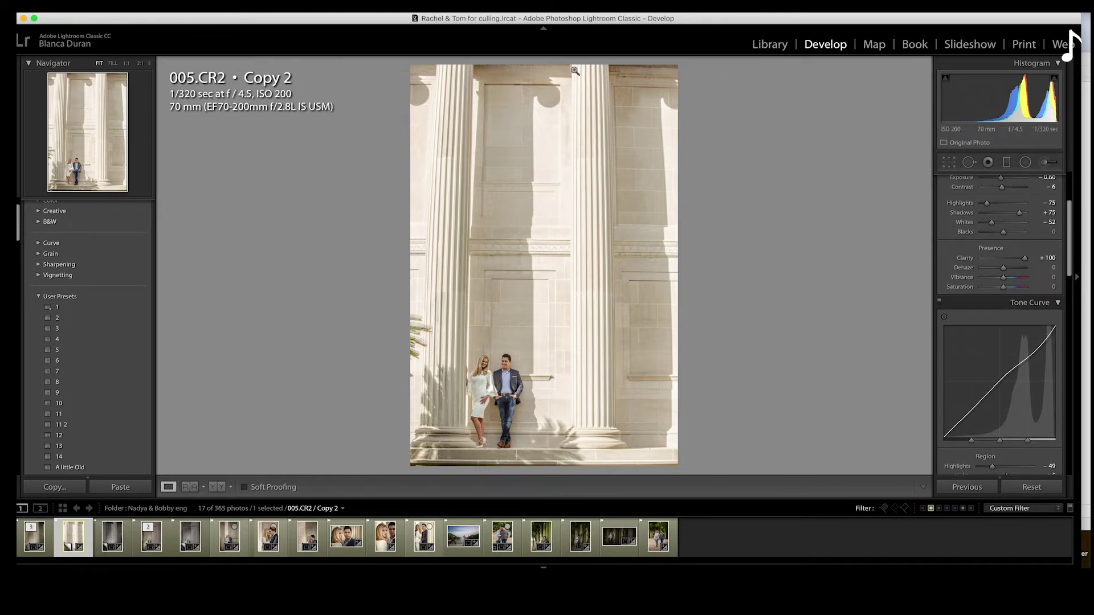
scroll(986, 406, down, 10)
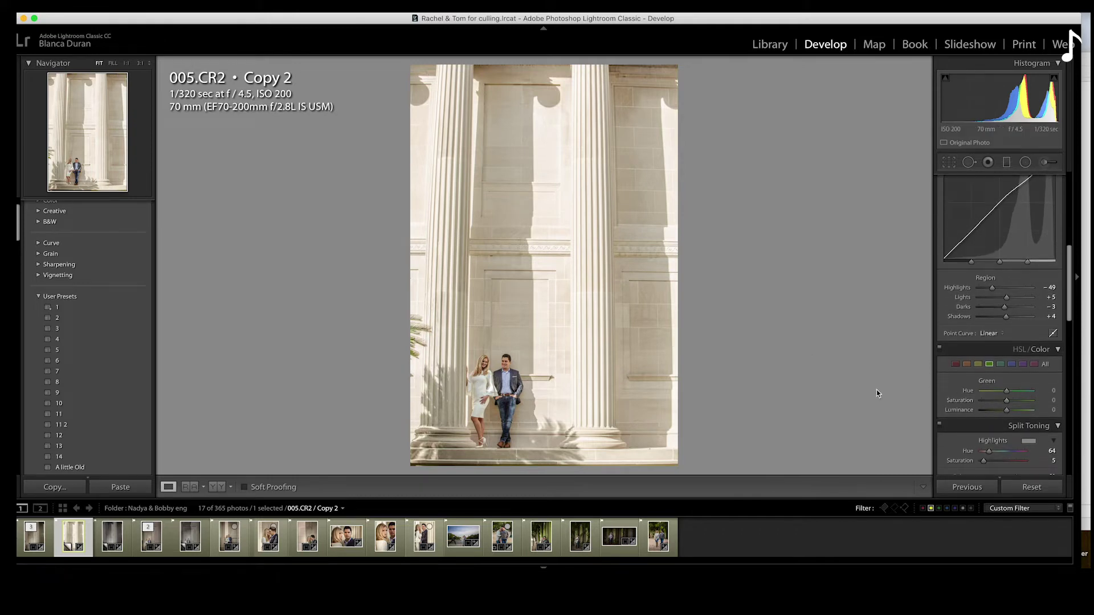
- Try a heavy −60 vignette, then undo it back to a faint −4 vignette
scroll(1037, 413, down, 10)
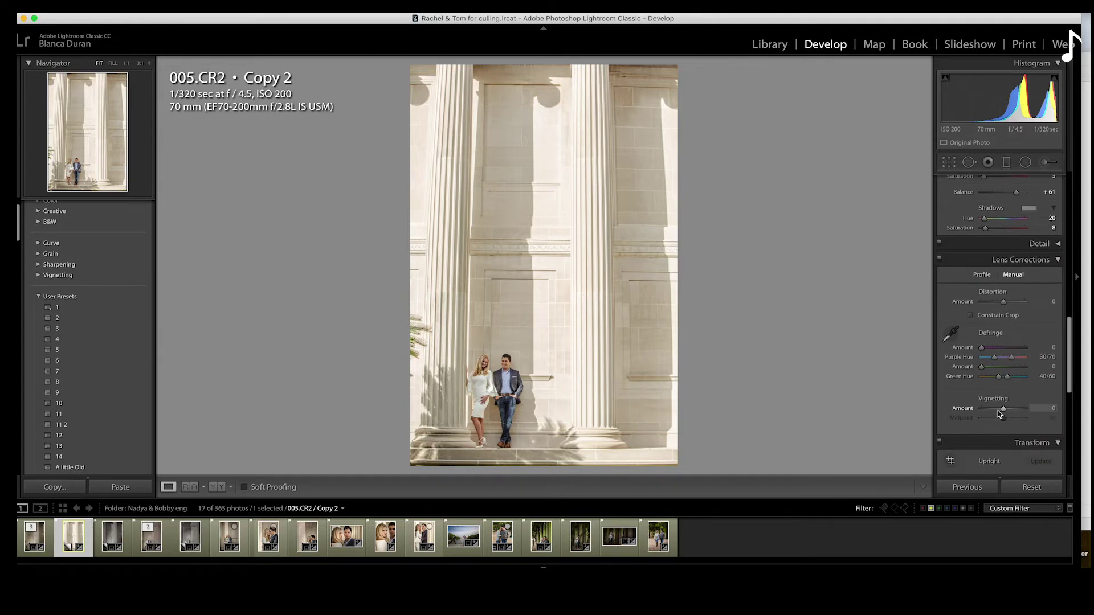
drag(992, 411, 988, 420)
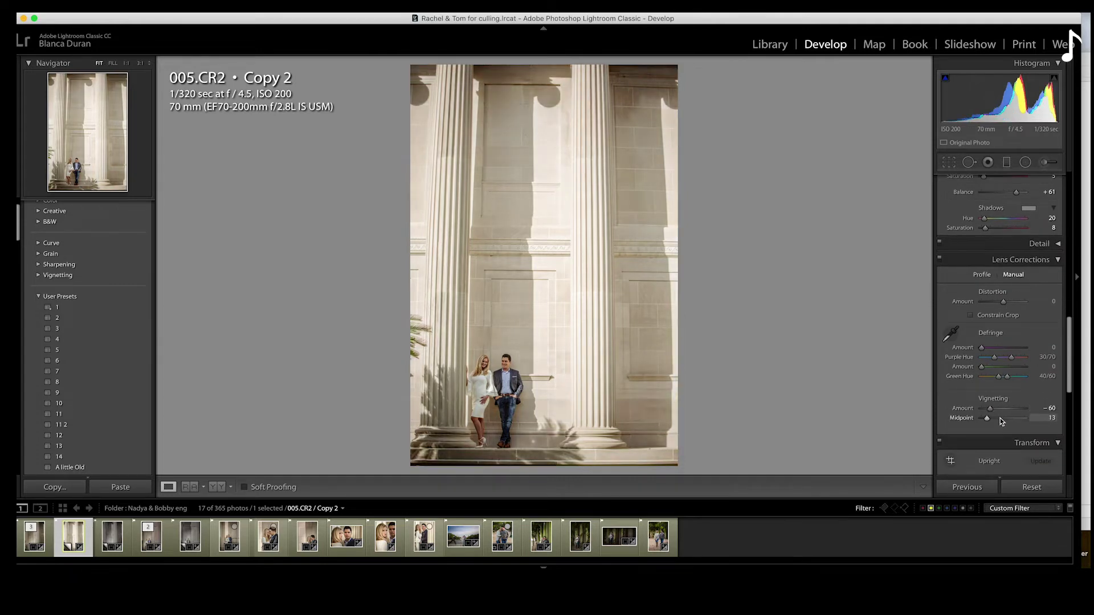
key(super+z)
key(super+z)
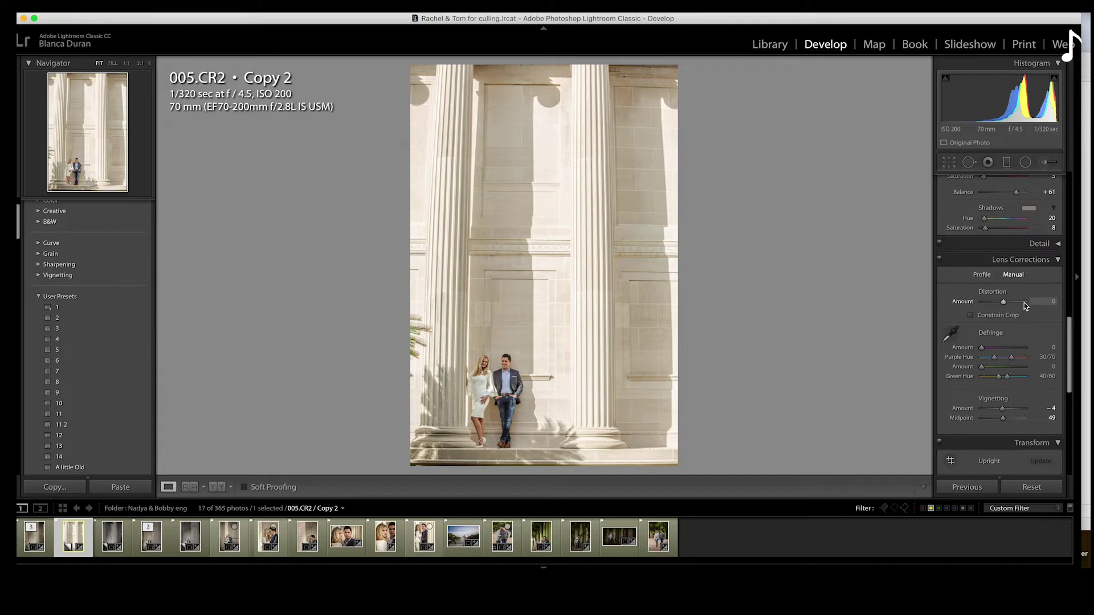
scroll(1024, 302, up, 5)
scroll(1025, 302, up, 6)
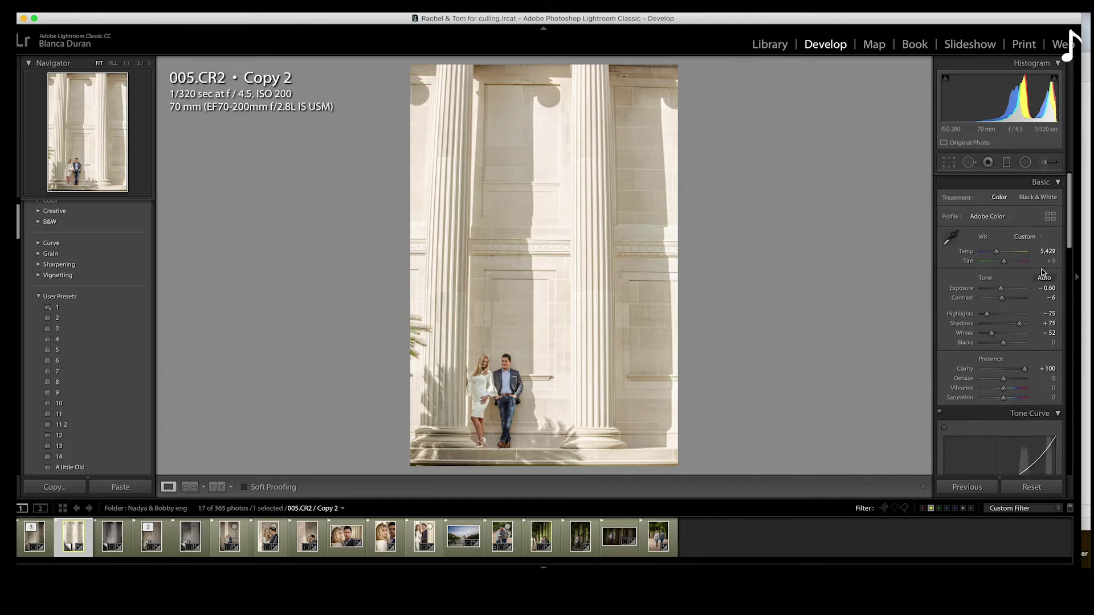
click(1045, 163)
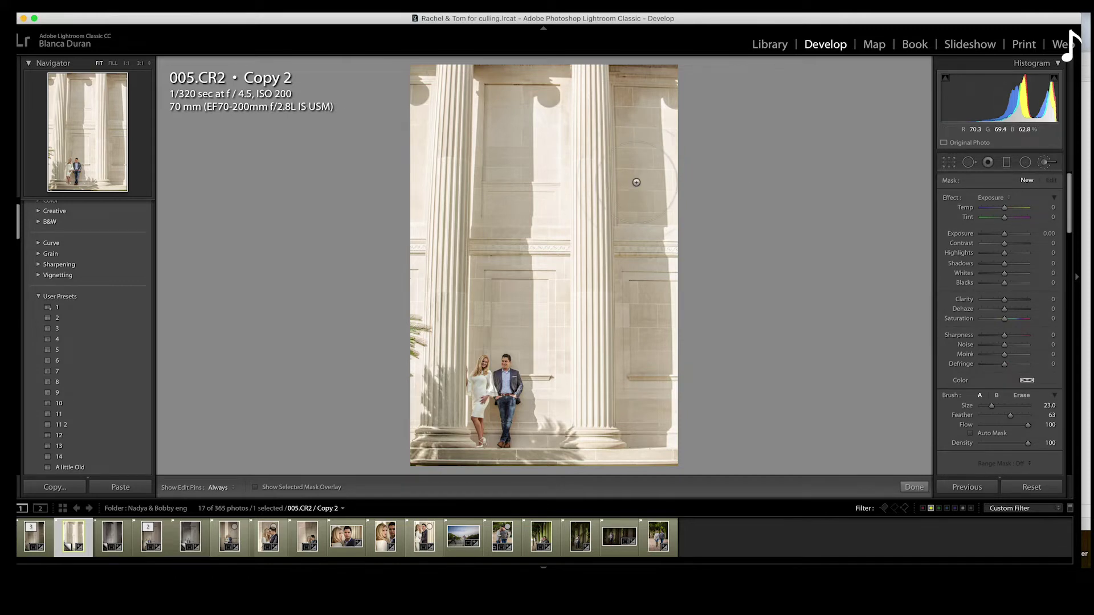
- Paint a size-29 brush stroke on 005.CR2 Copy 2, redoing it after one undo
scroll(664, 276, up, 3)
key(h)
click(626, 450)
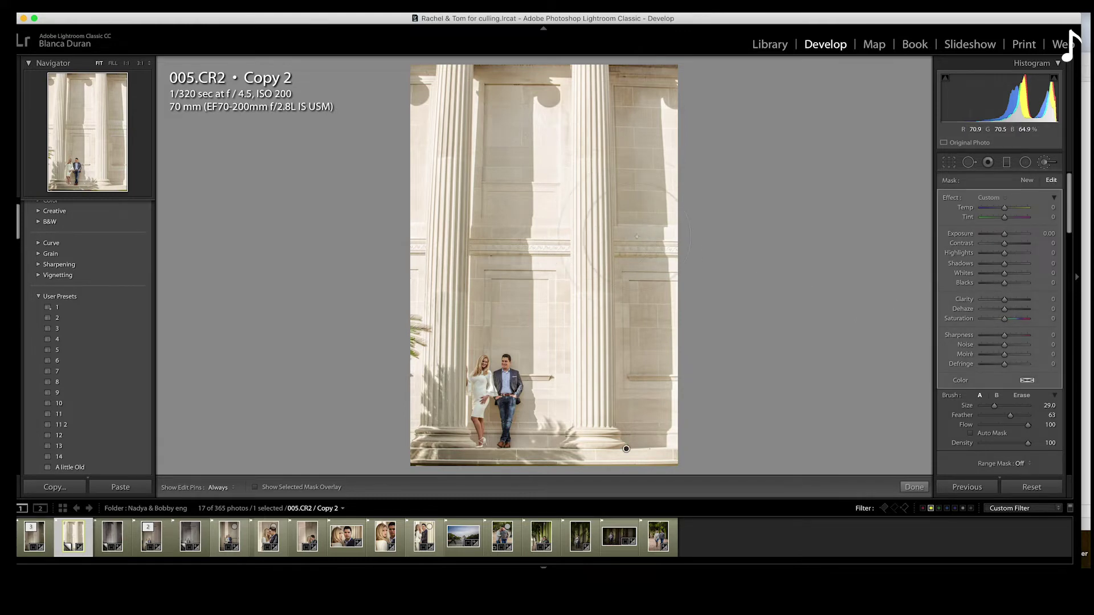
key(super+z)
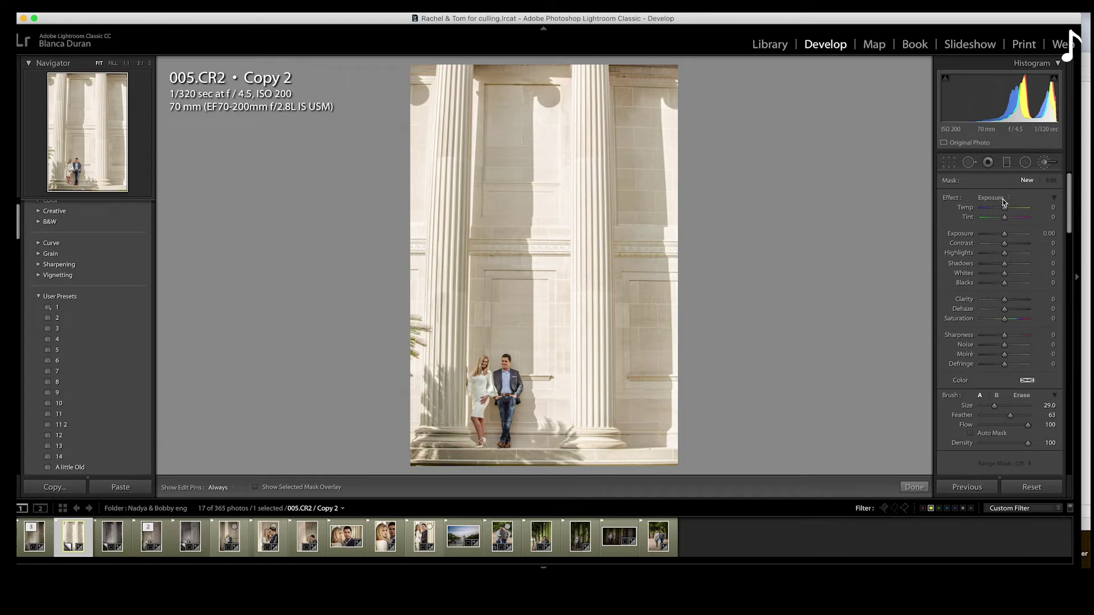
key(h)
key(super+shift+z)
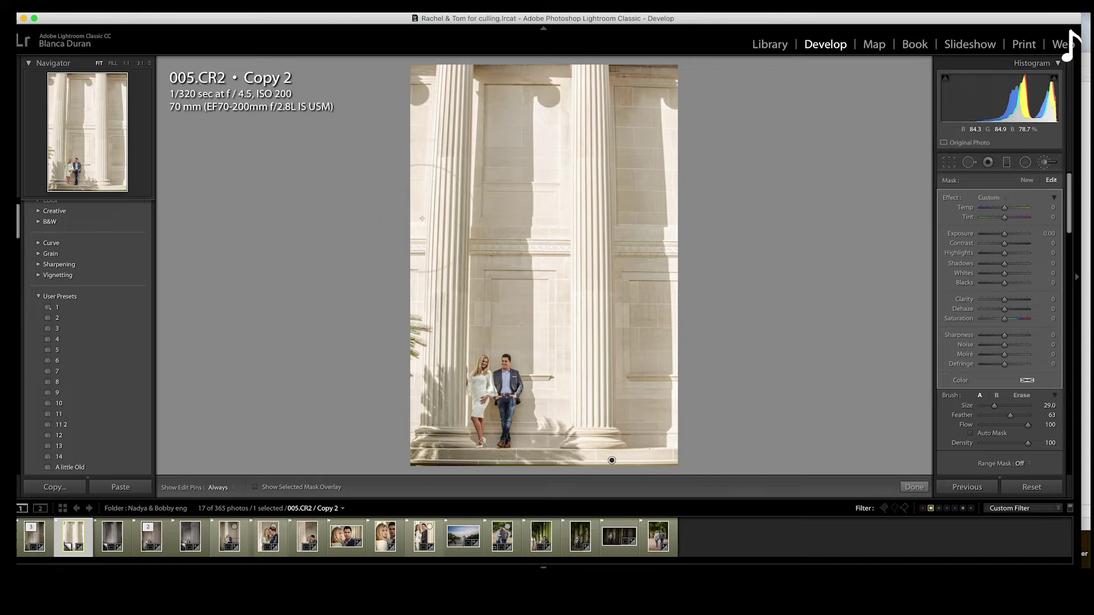
key(h)
key(h)
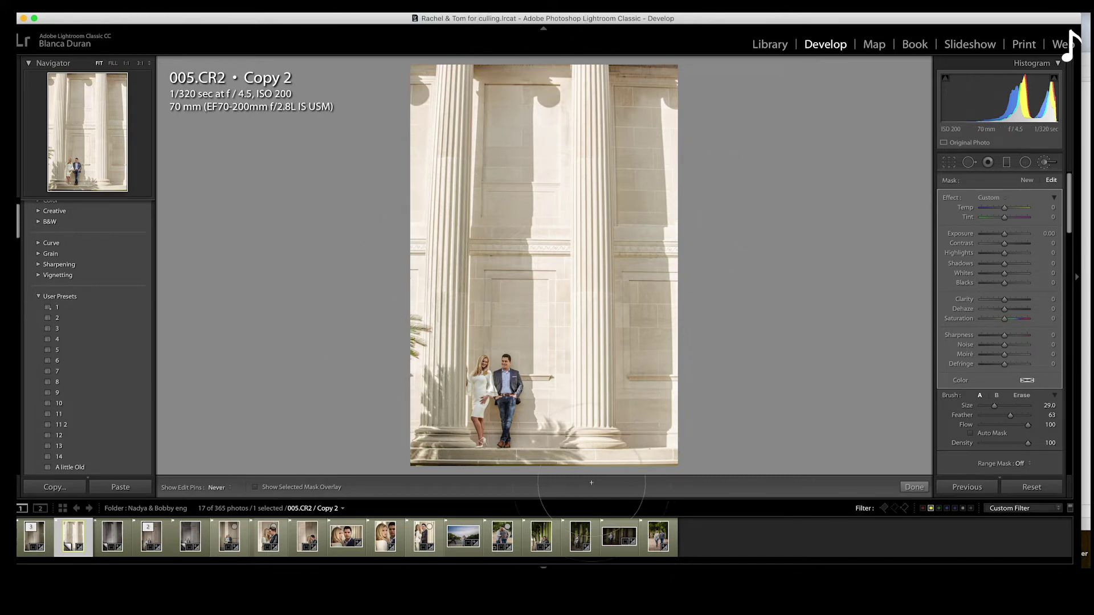
- Darken the brushed columns to Exposure −0.88, Highlights −40 and Whites −28, then start a new mask
key(h)
drag(1007, 232, 1000, 235)
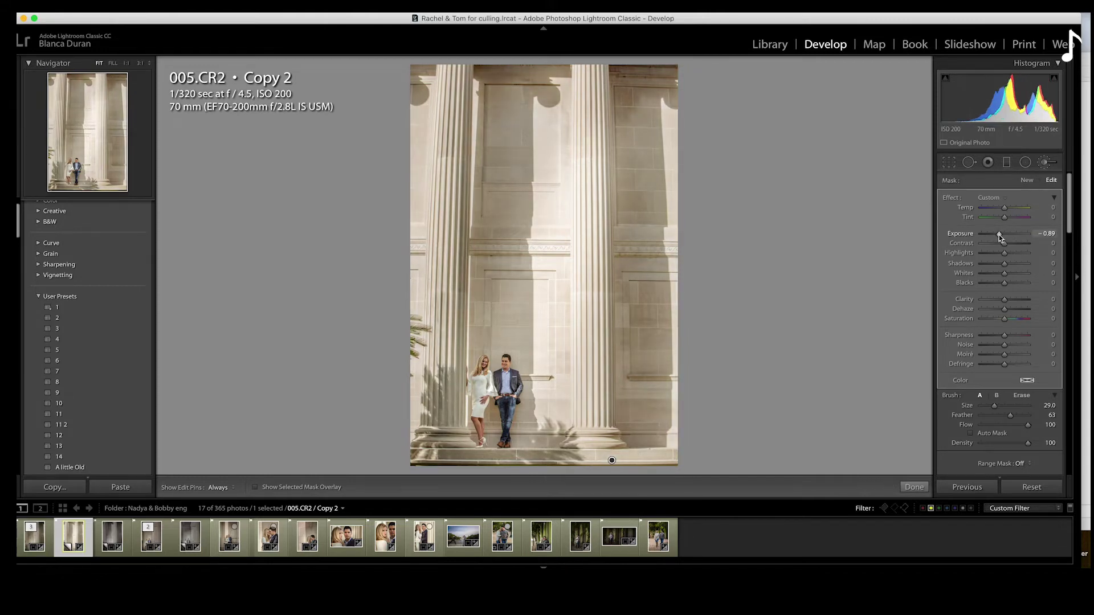
drag(999, 234, 991, 238)
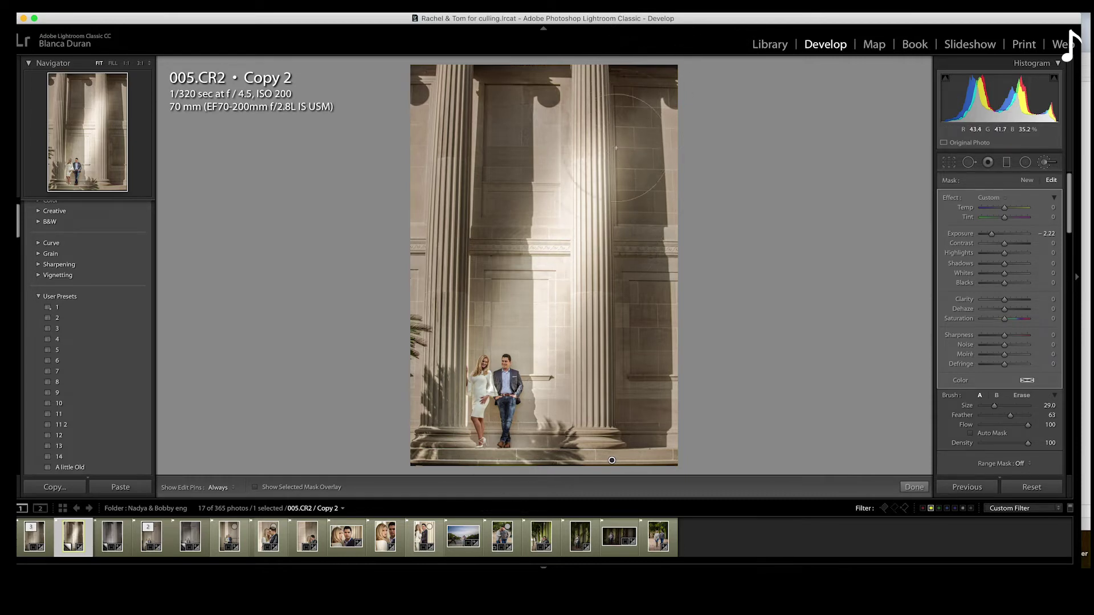
drag(992, 234, 999, 237)
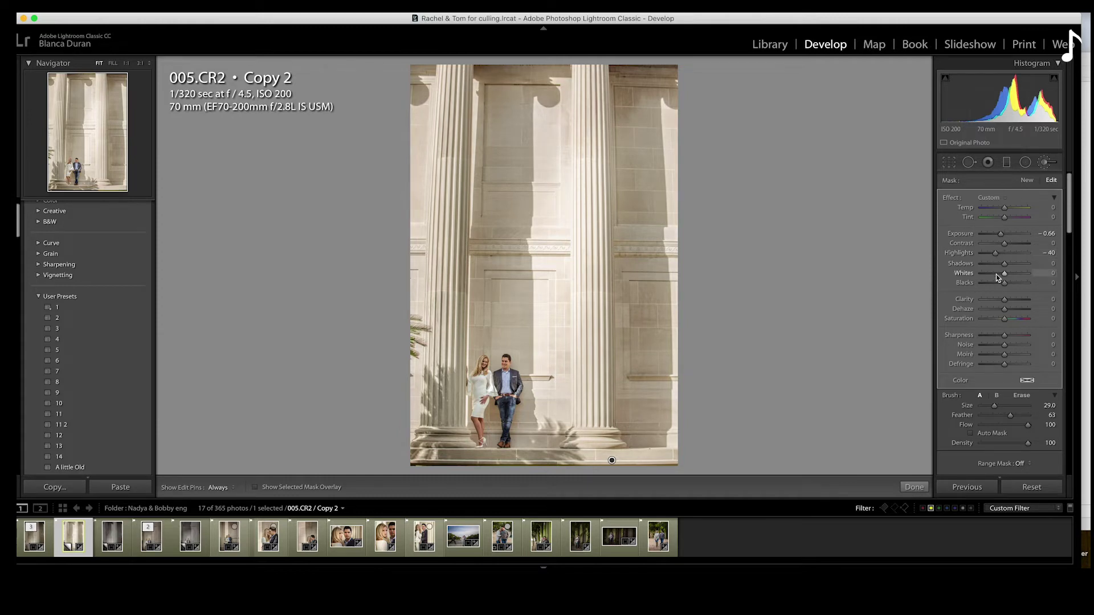
click(997, 273)
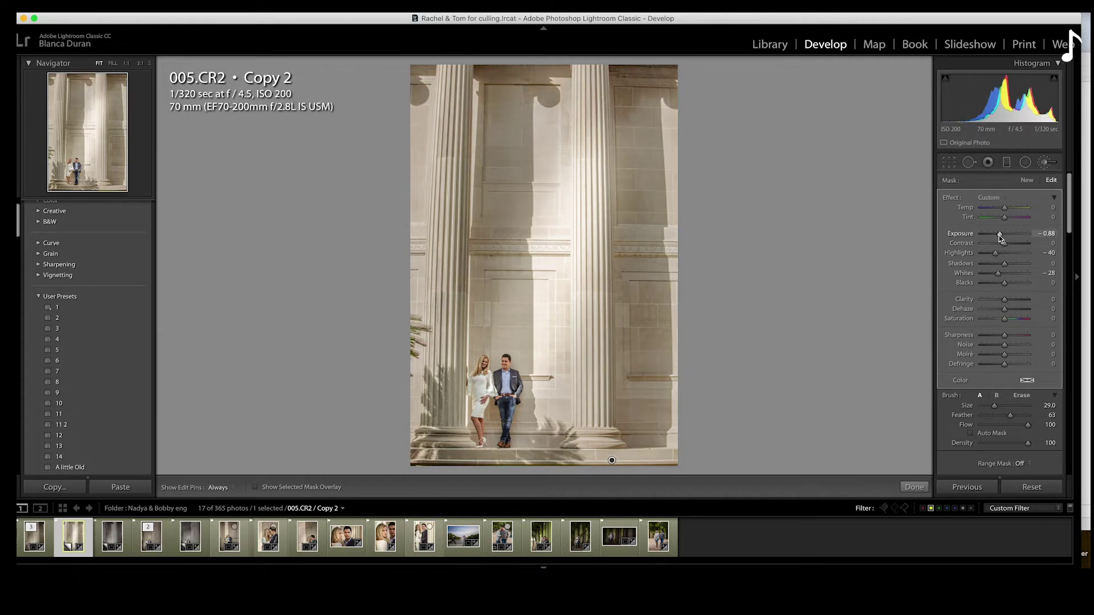
click(1027, 180)
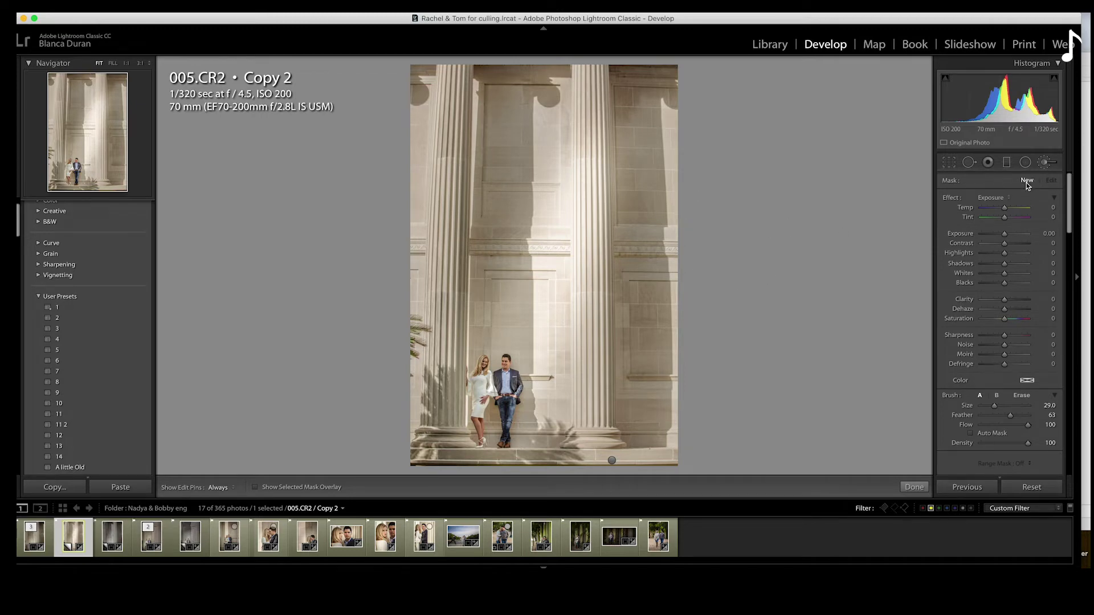
key(h)
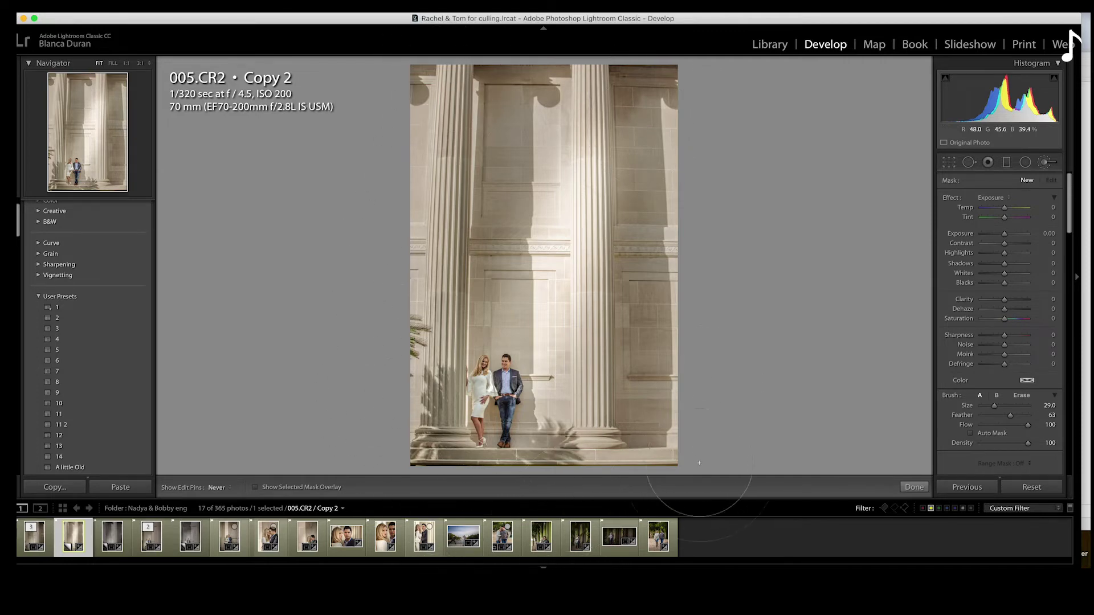
- Tone down the current brush mask's exposure to about −0.29
key(h)
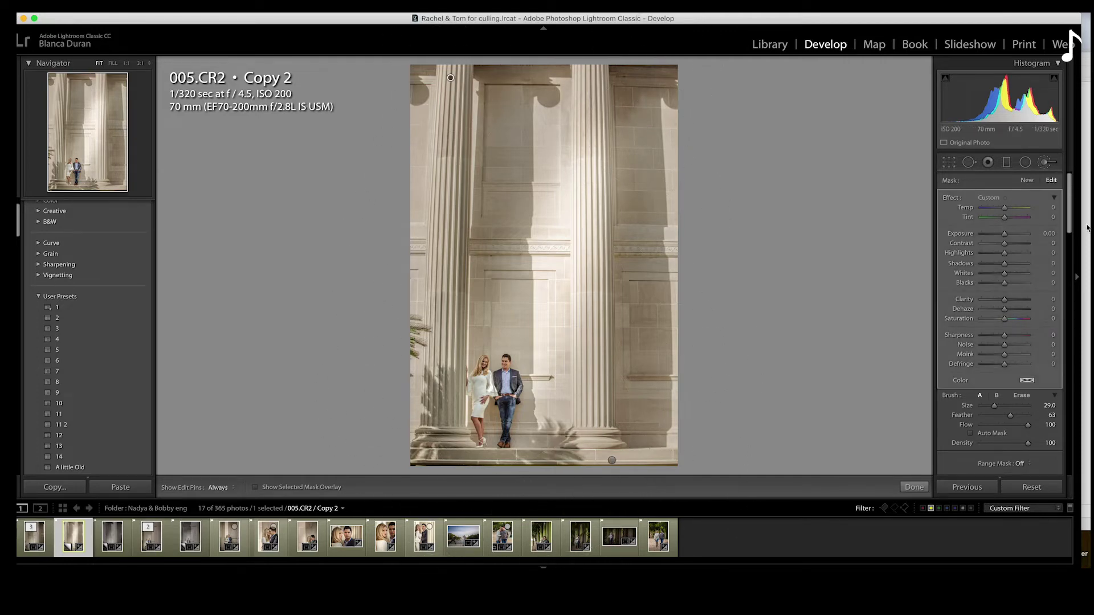
drag(1004, 237, 997, 273)
drag(1004, 234, 1002, 234)
- Paint another new brush mask near the photo's lower right
click(1027, 181)
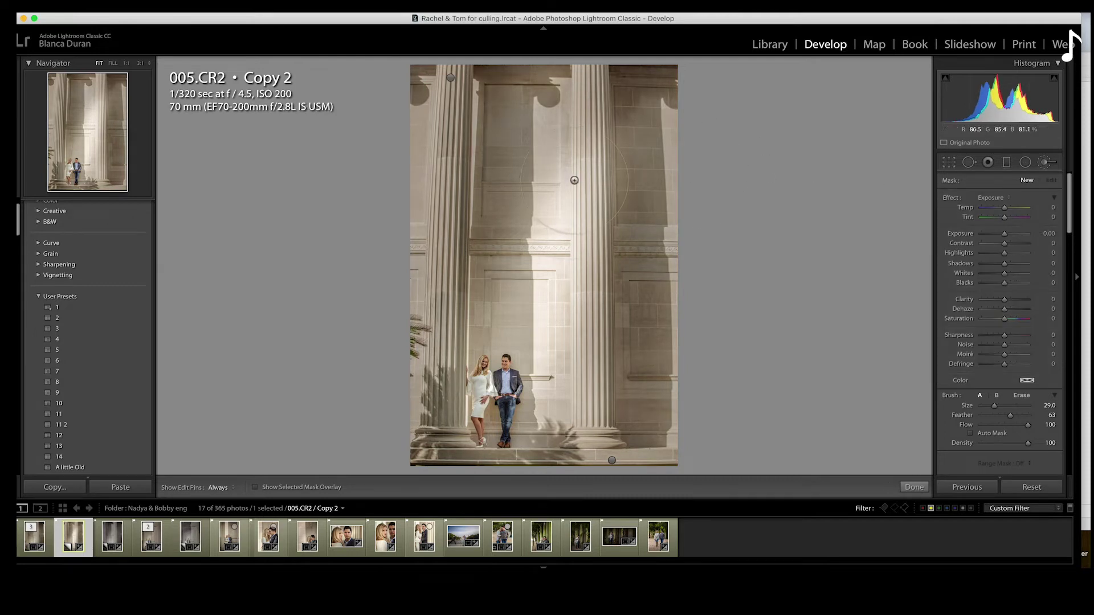
key(h)
drag(620, 229, 668, 251)
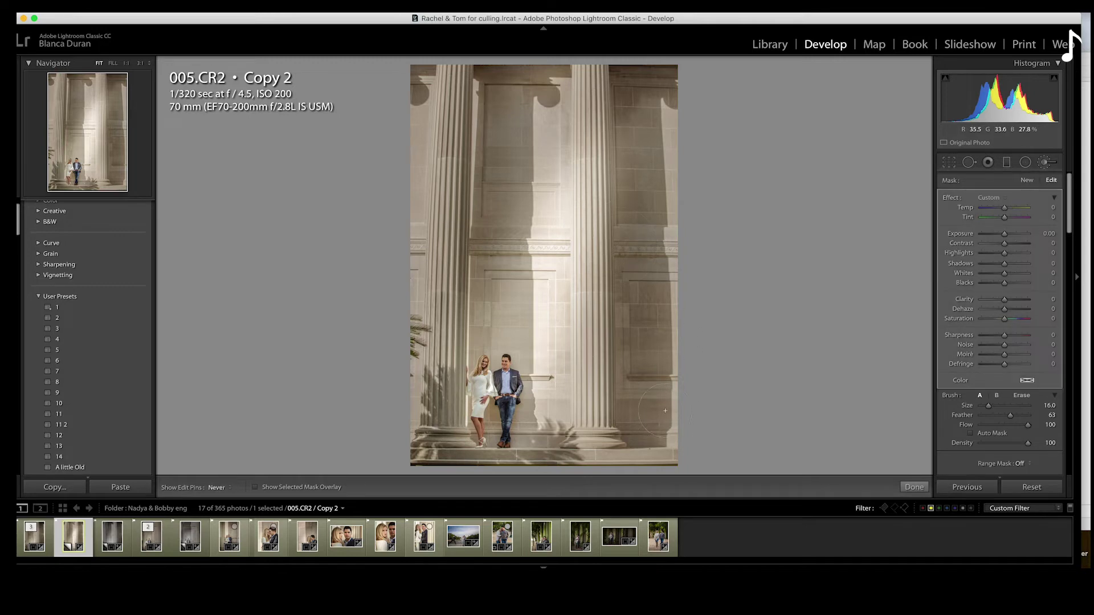
- Set the new mask to Highlights −26 and Whites −24
key(h)
drag(1004, 252, 998, 252)
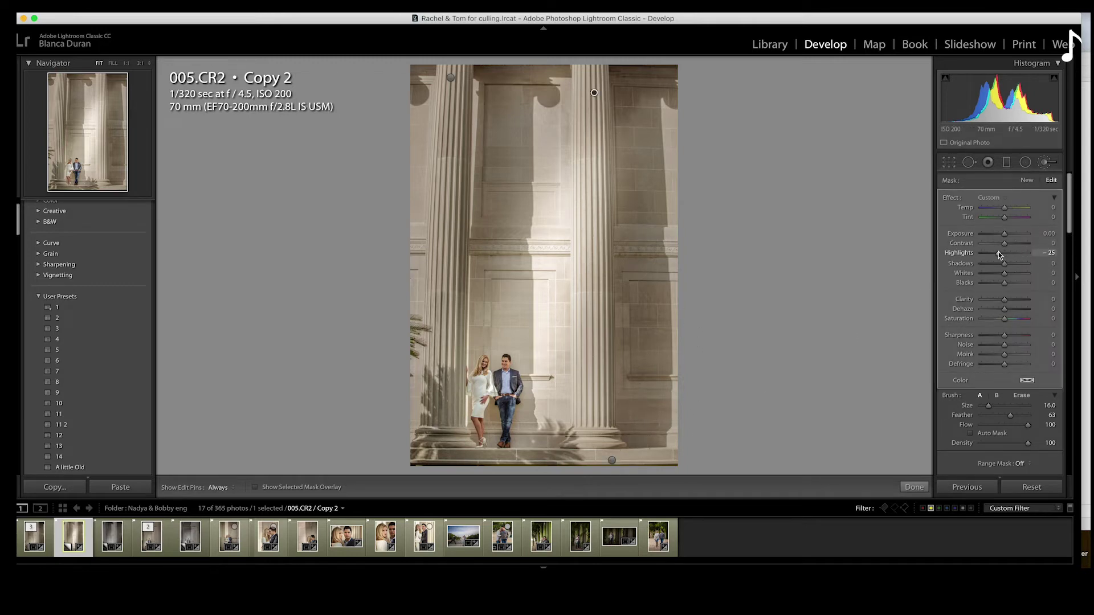
click(997, 273)
click(999, 253)
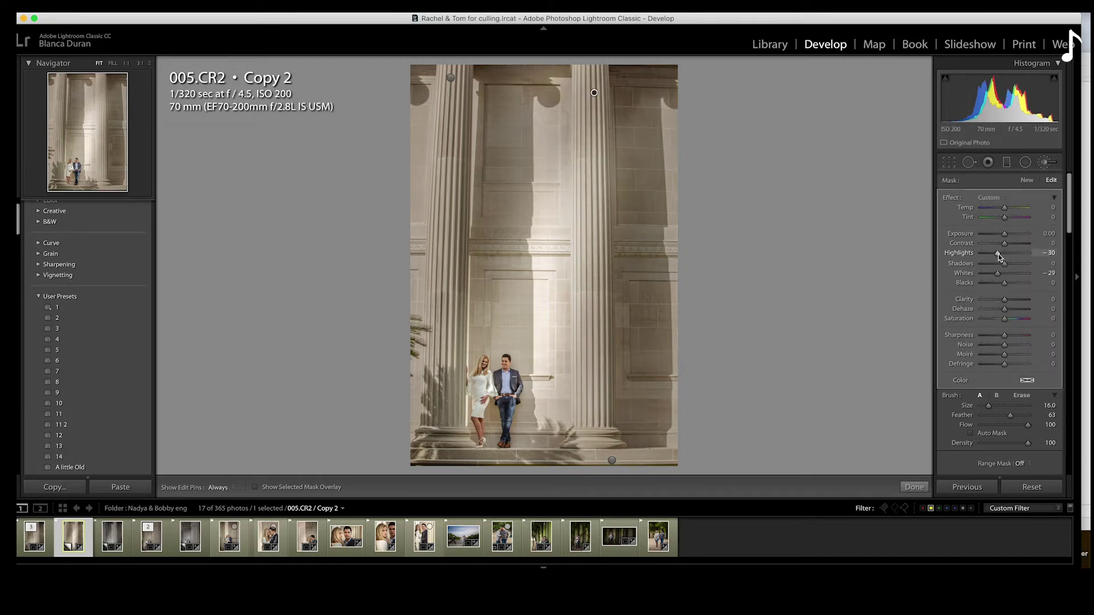
drag(997, 268, 998, 275)
click(999, 252)
key(h)
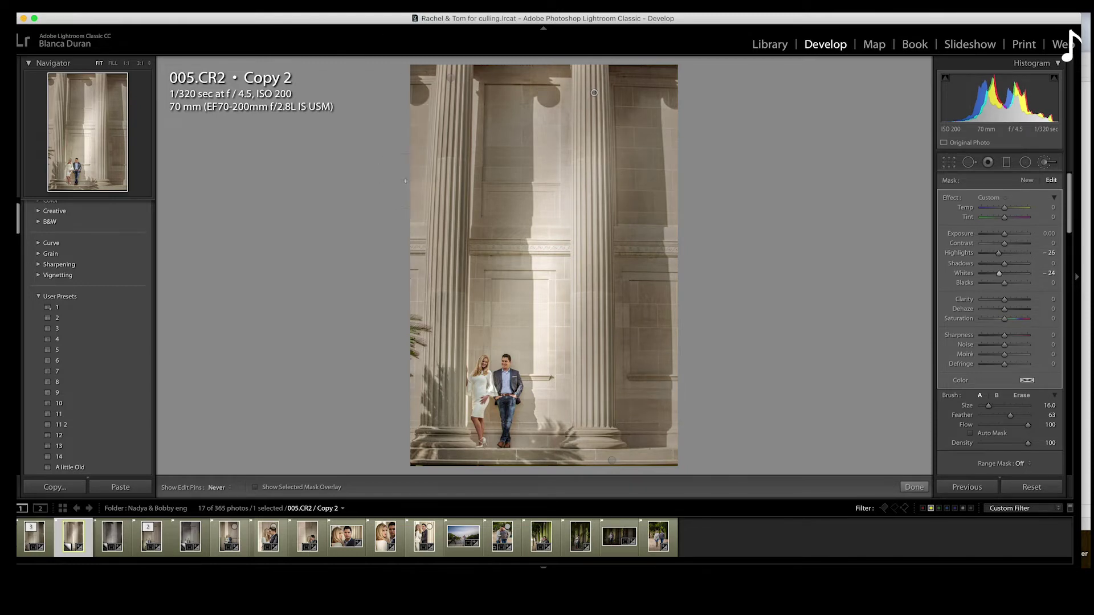
key(h)
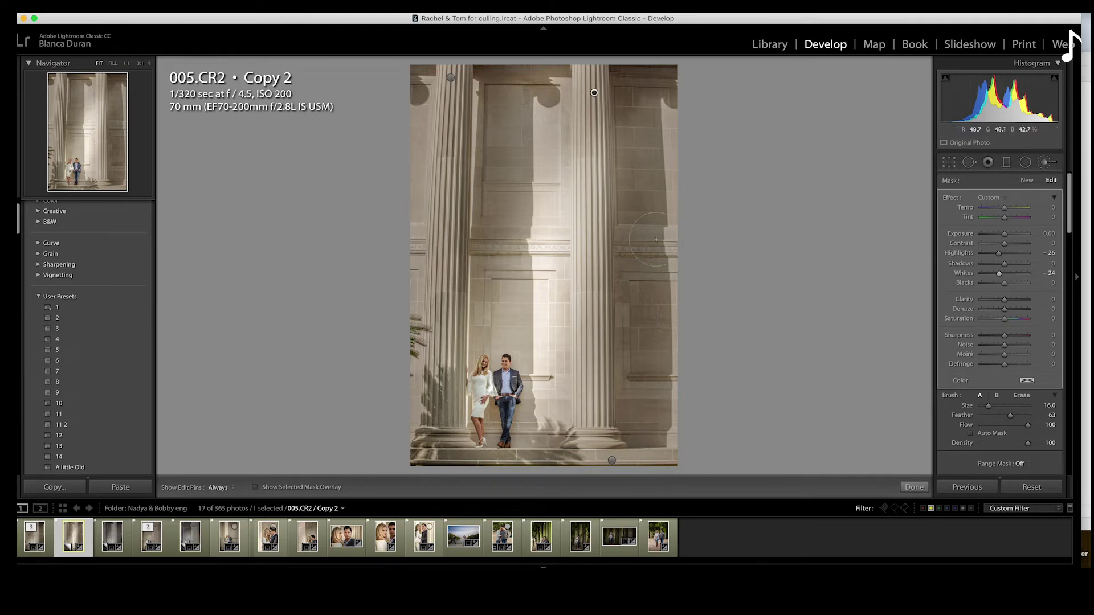
click(1026, 181)
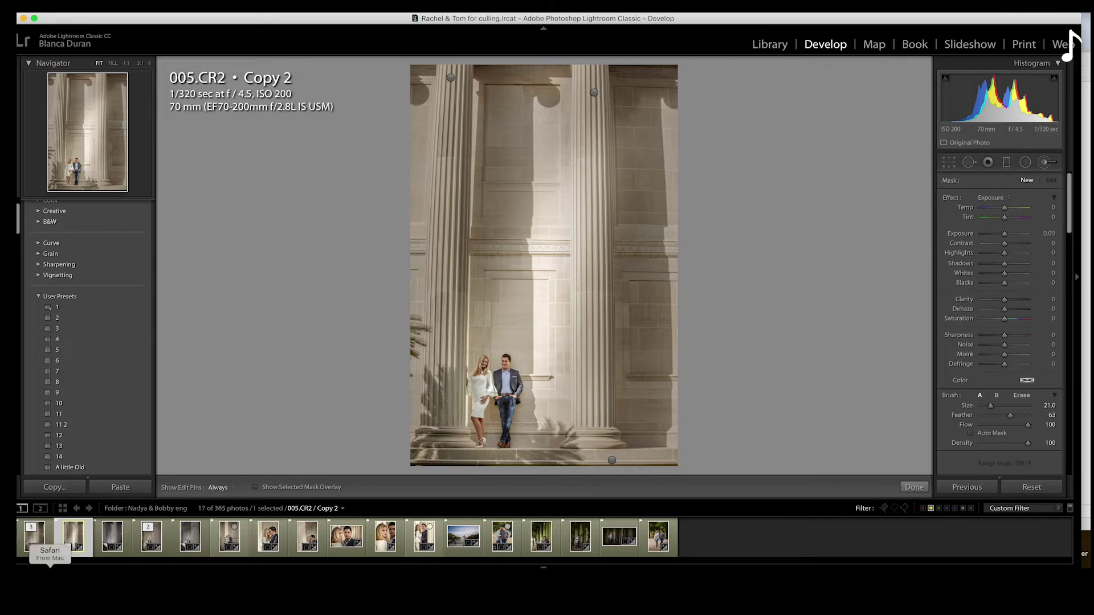
- Switch to the original 005.CR2, inspect its brush mask pins, and return to Basic adjustments
key(Left)
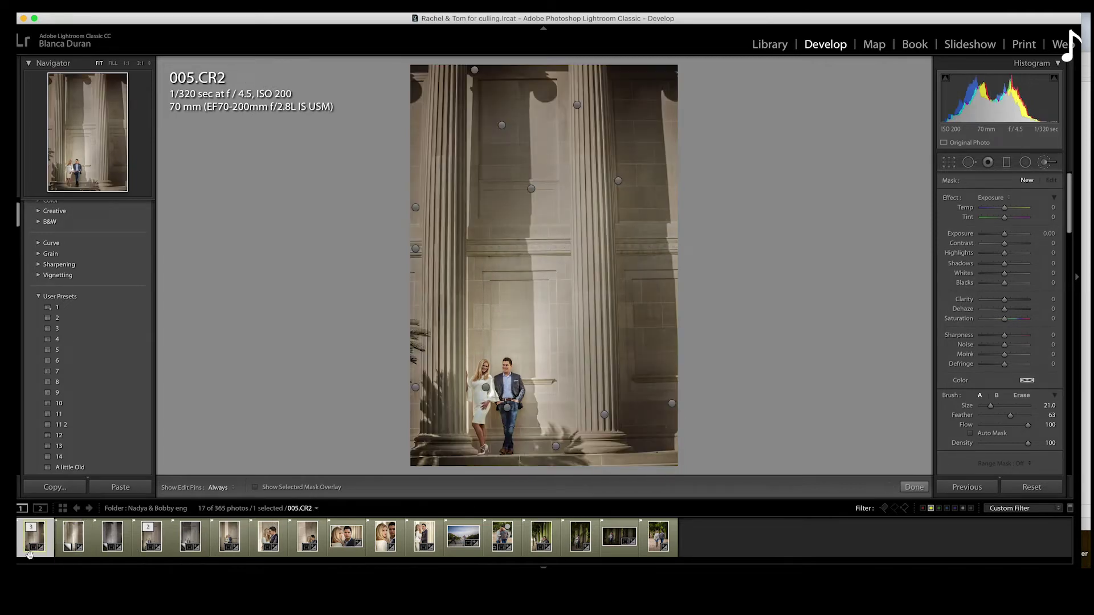
click(1044, 165)
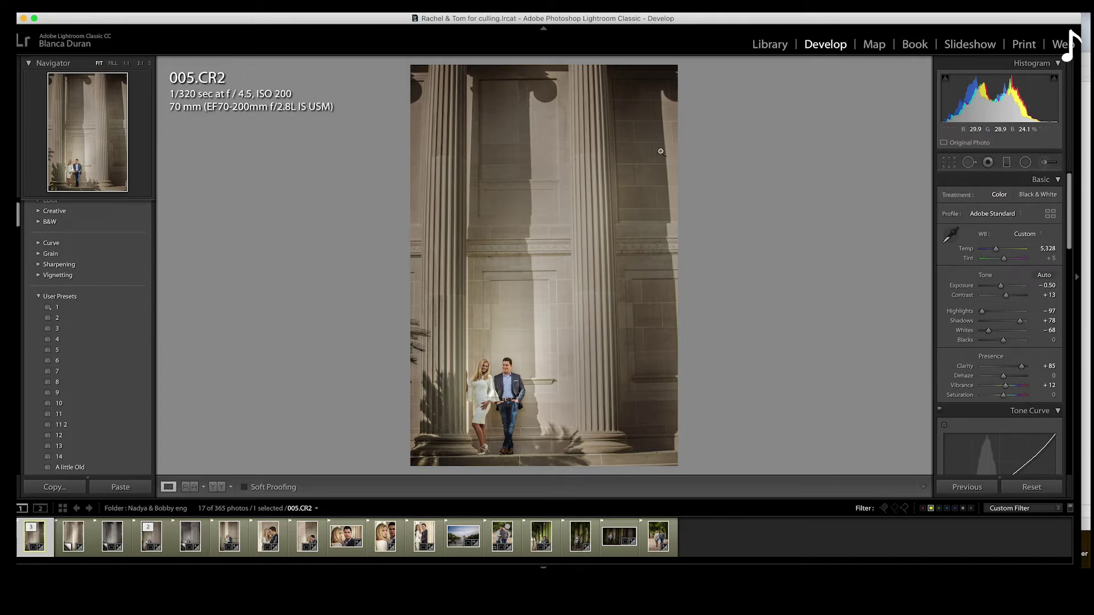
click(1045, 164)
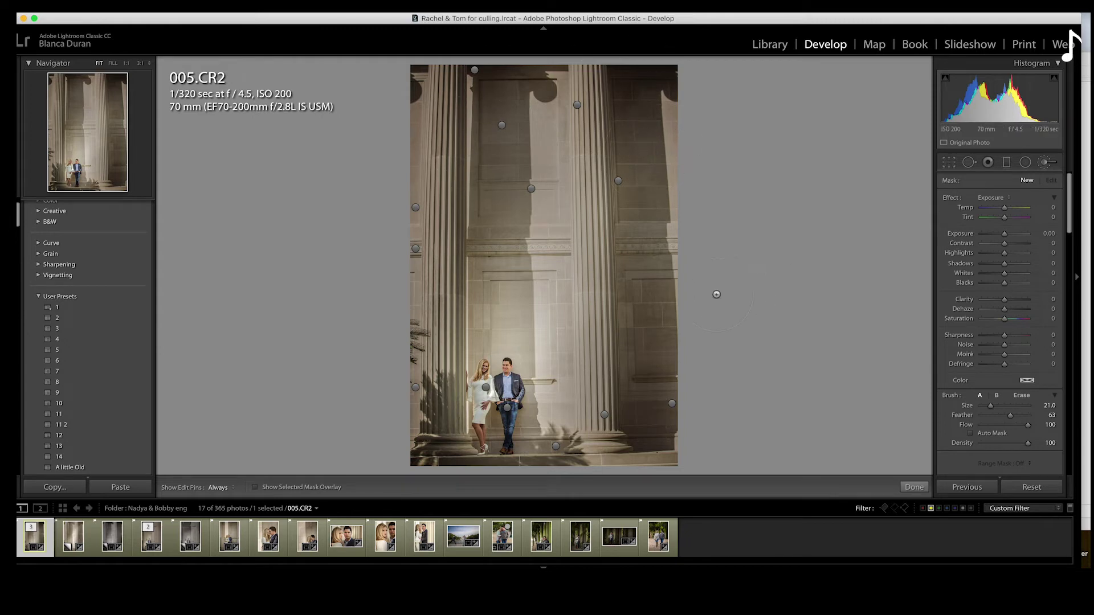
click(1049, 162)
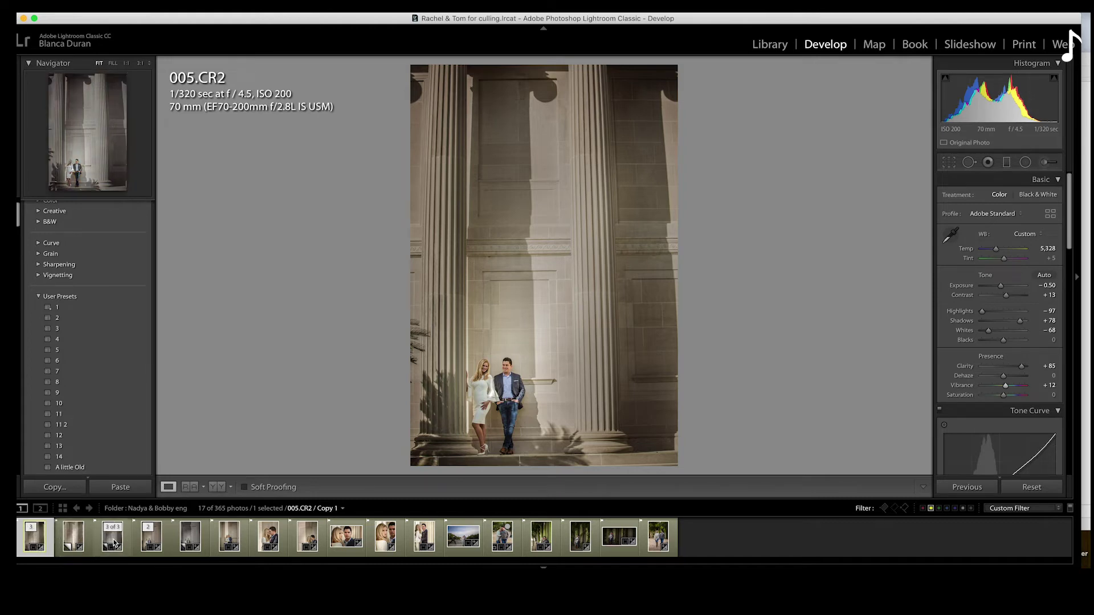
- Browse 005.CR2 Copy 1 and 006.CR2, then go back to the original 005.CR2
click(154, 541)
click(155, 545)
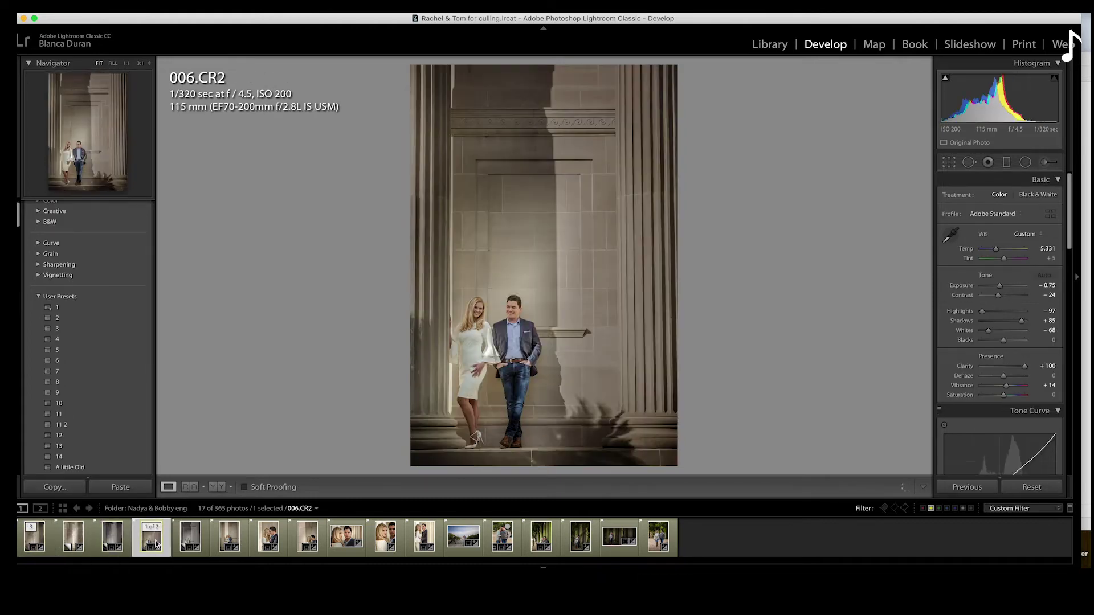
click(32, 541)
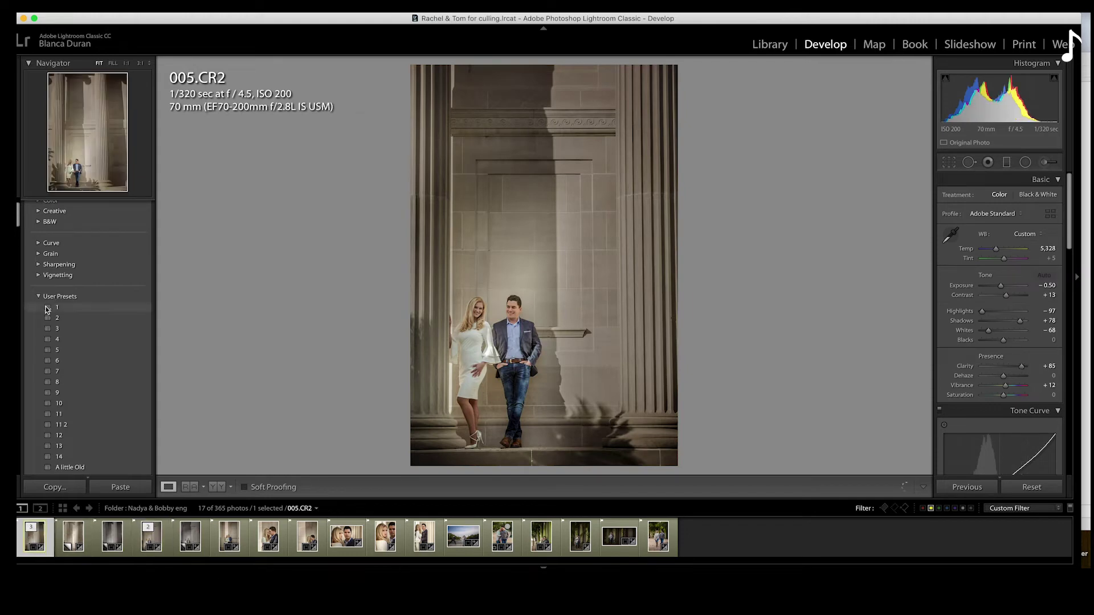
- Update user preset 1 with the original 005.CR2's current settings
right_click(60, 308)
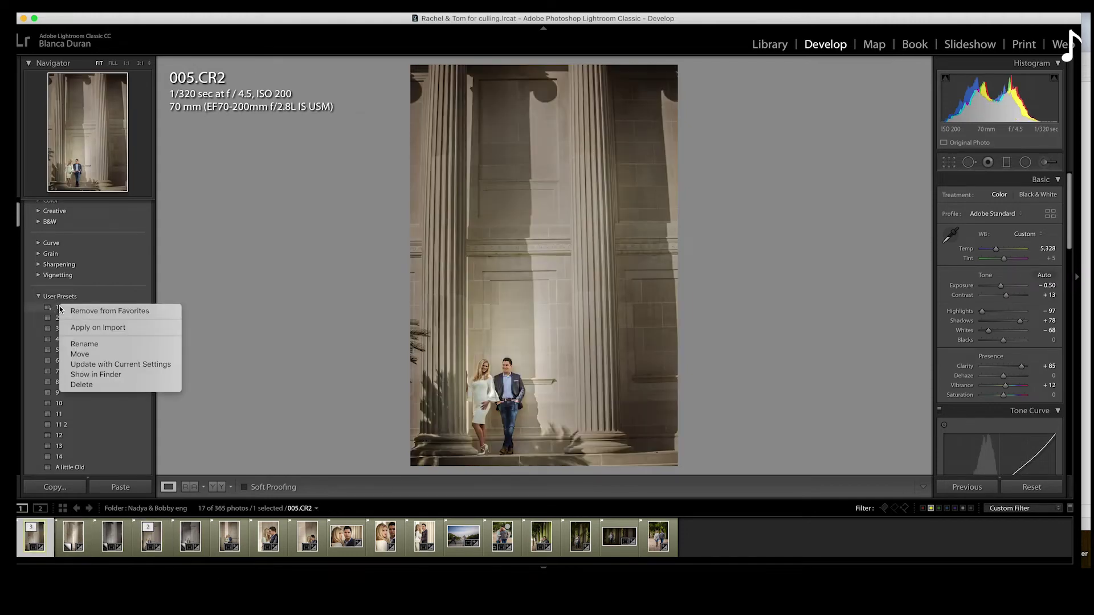
click(108, 367)
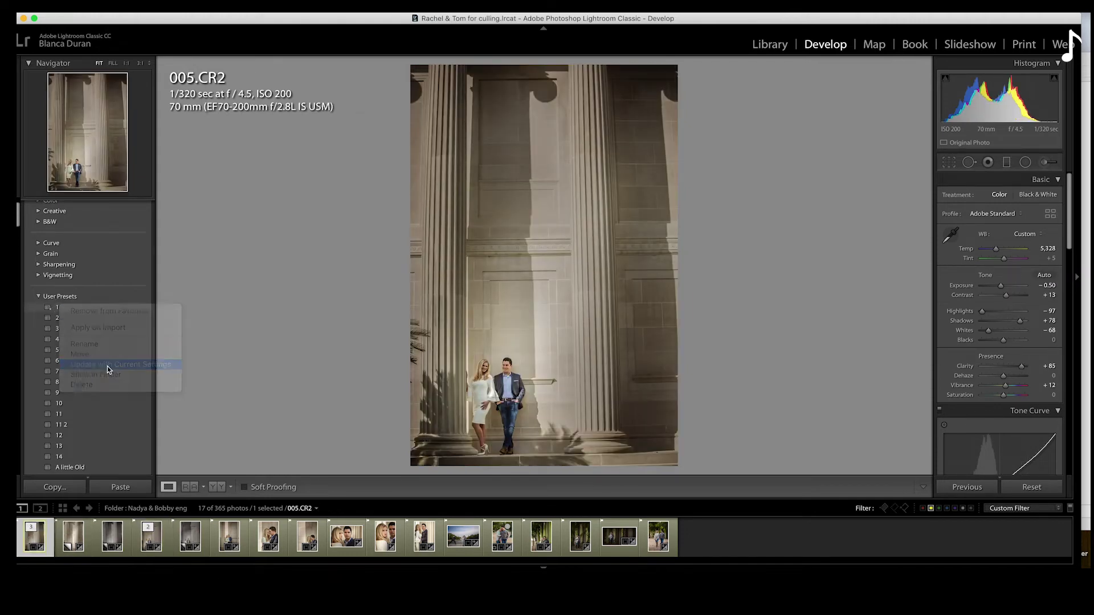
click(682, 357)
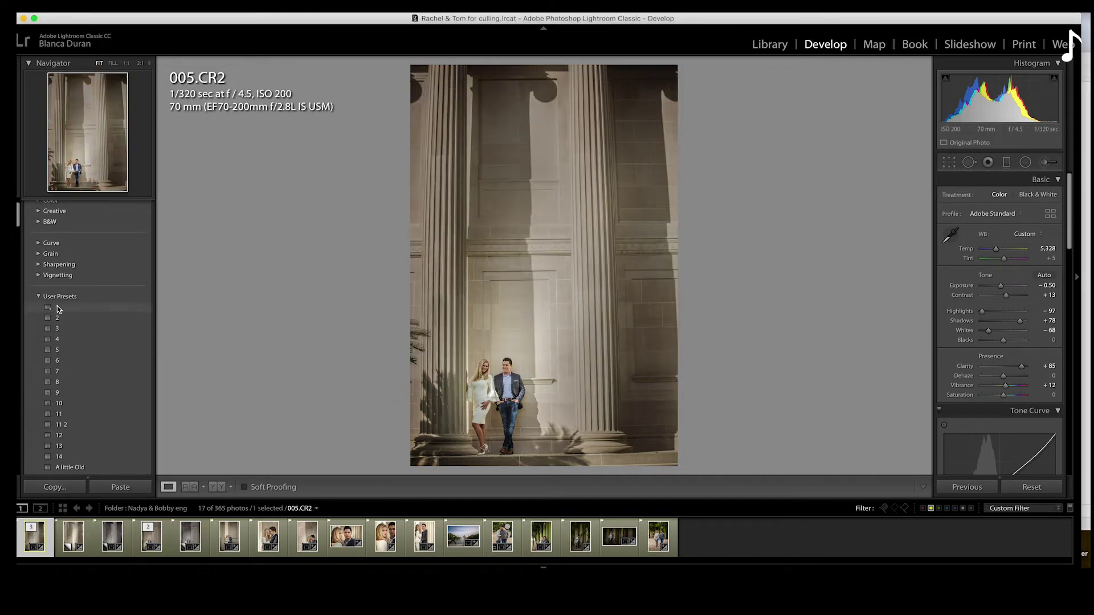
scroll(58, 309, down, 1)
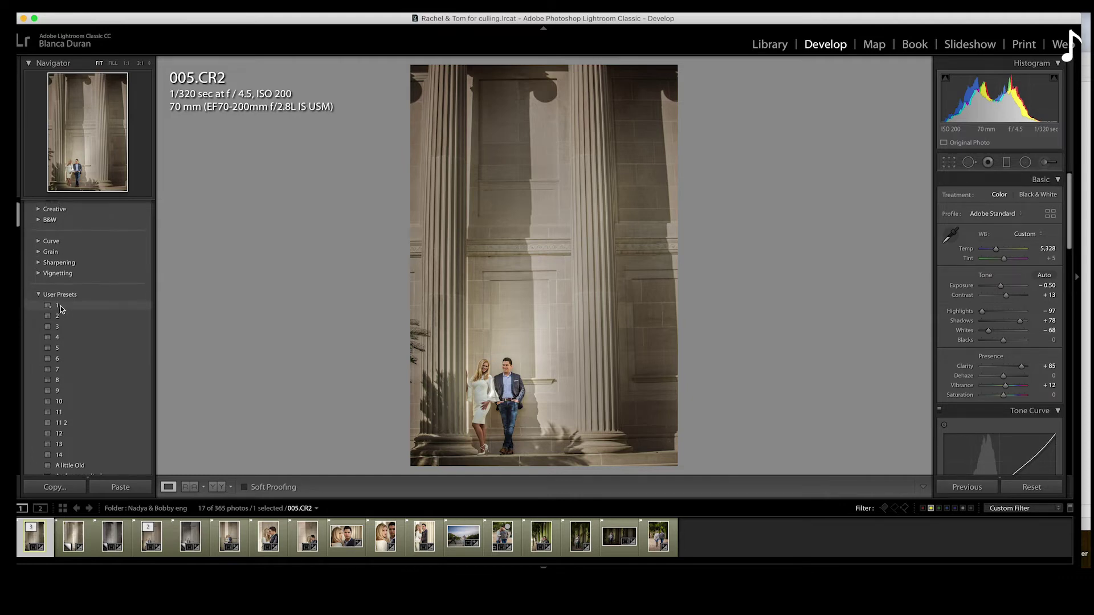
- Review the black-and-white 005 Copy 1, then 006, 020 and 016, before returning to the grid
click(118, 545)
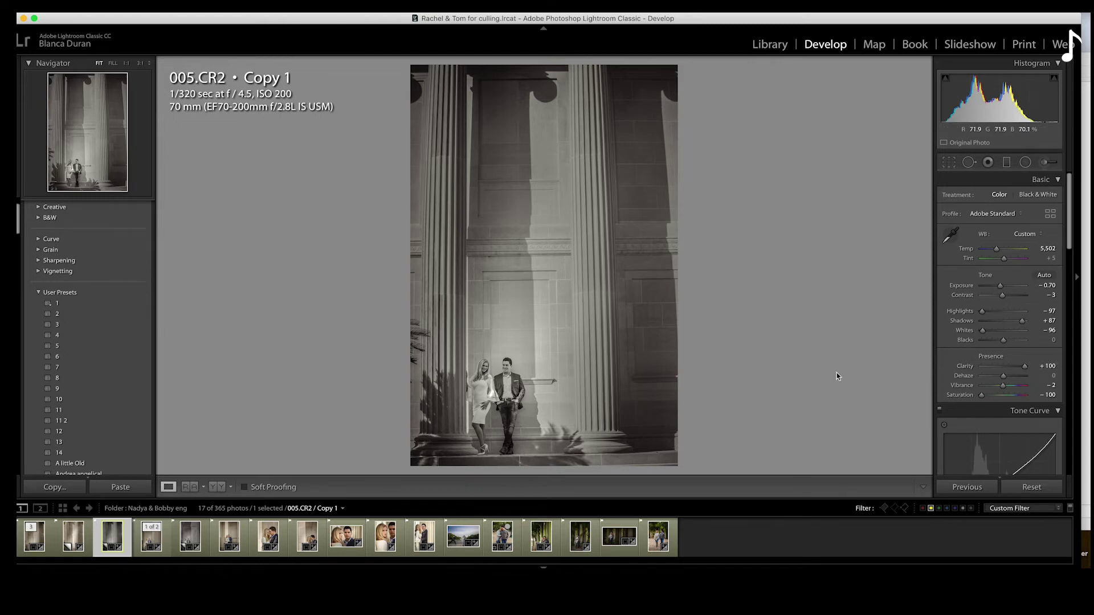
key(Right)
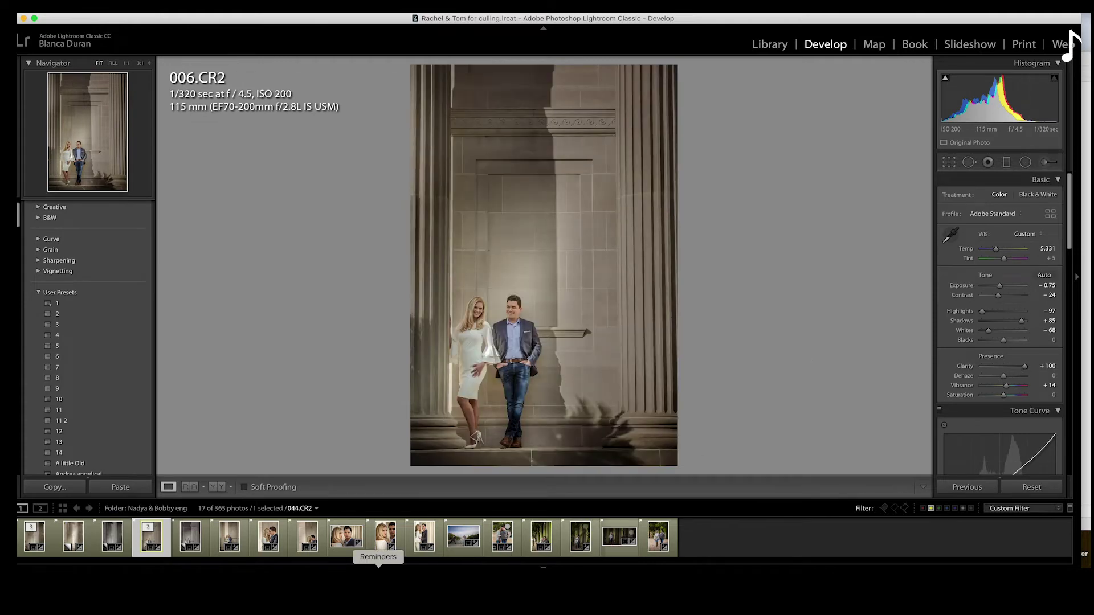
click(371, 538)
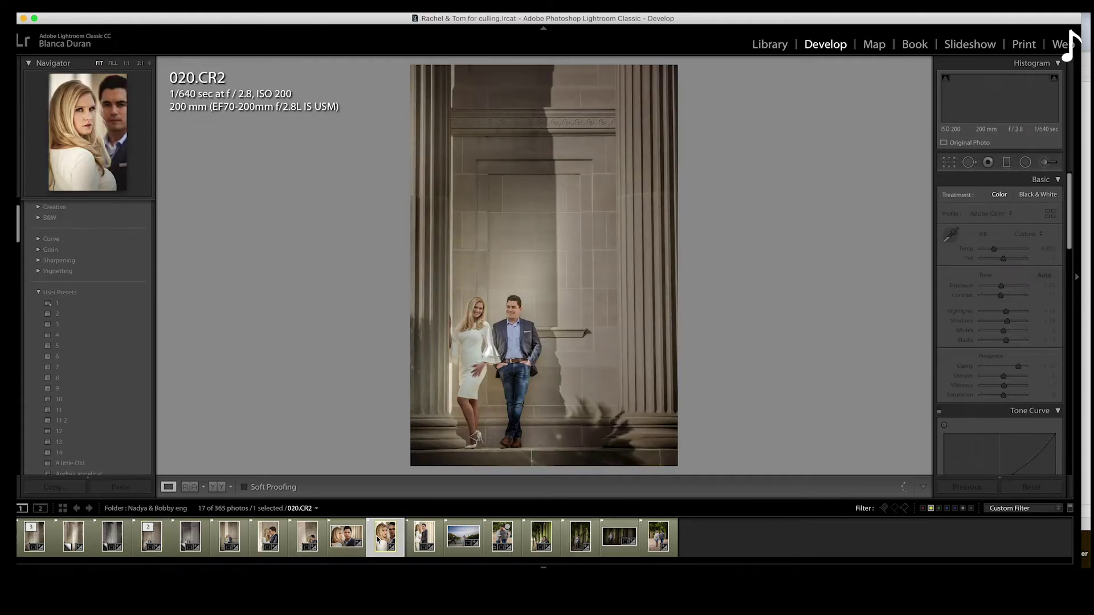
click(350, 538)
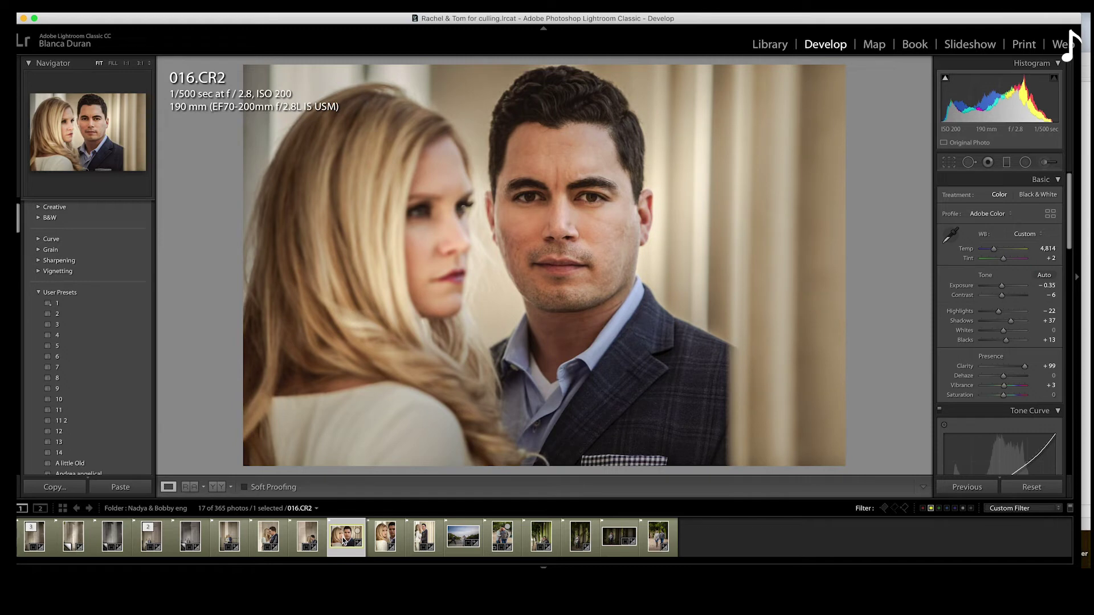
key(g)
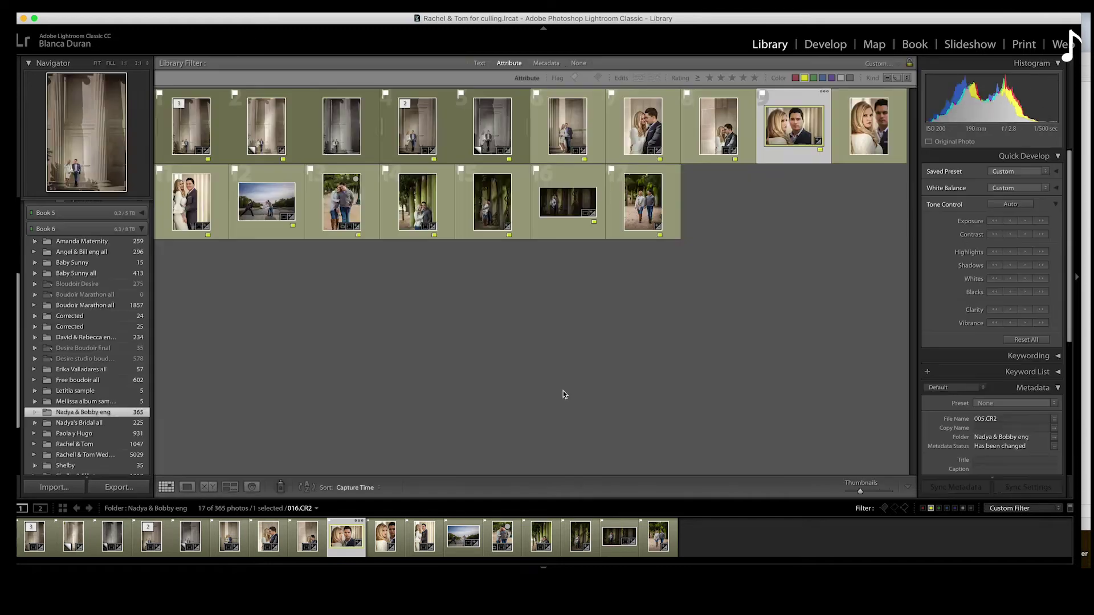
- Clear the filter to show all 365 photos, then show only flagged photos
key(super+l)
scroll(779, 341, down, 5)
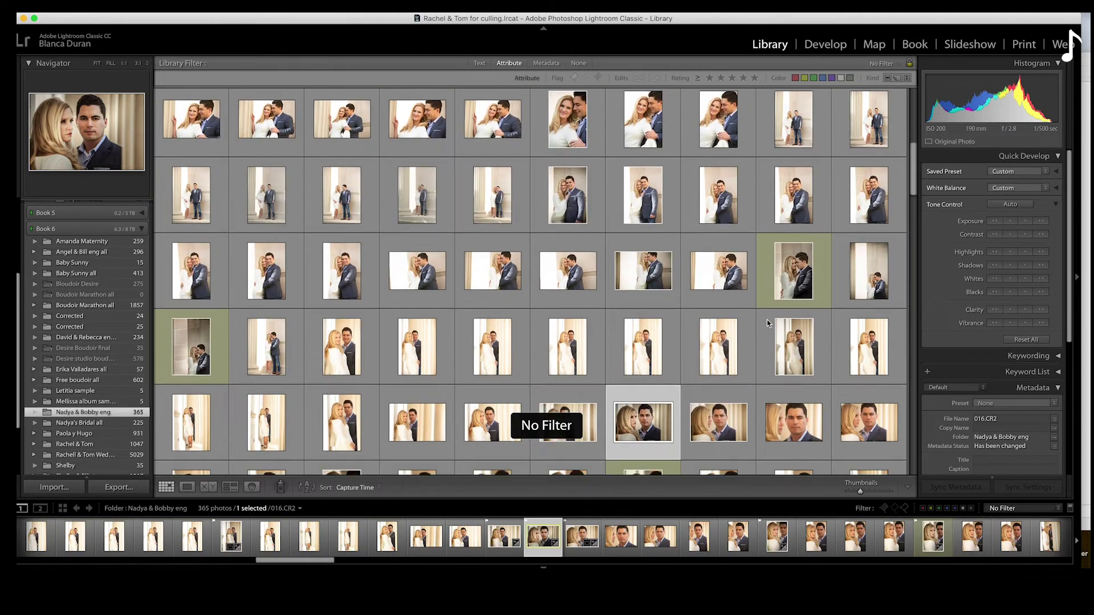
key(j)
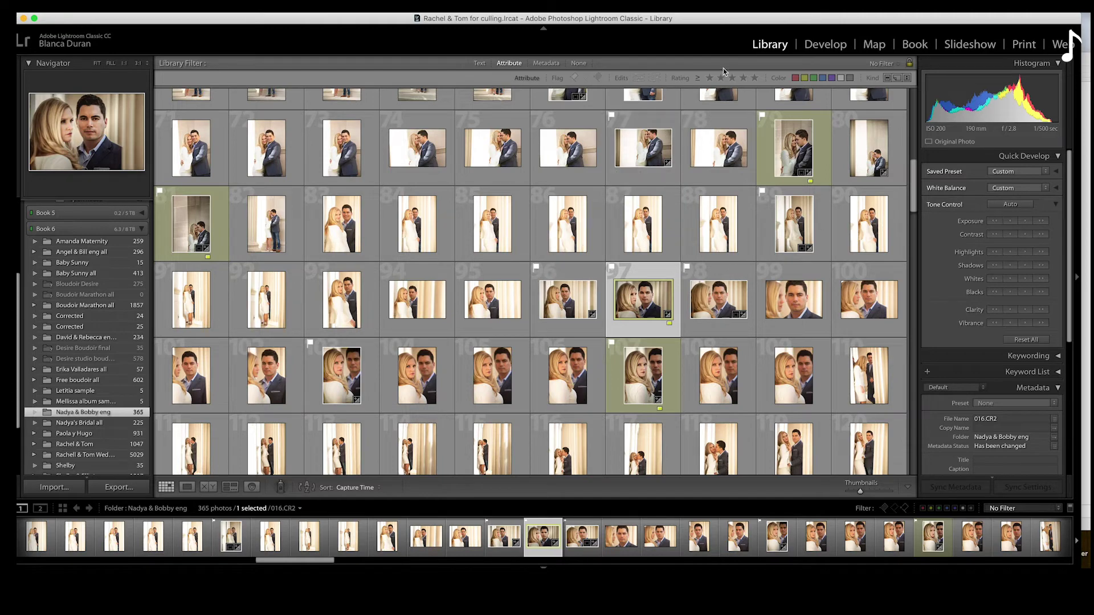
click(574, 78)
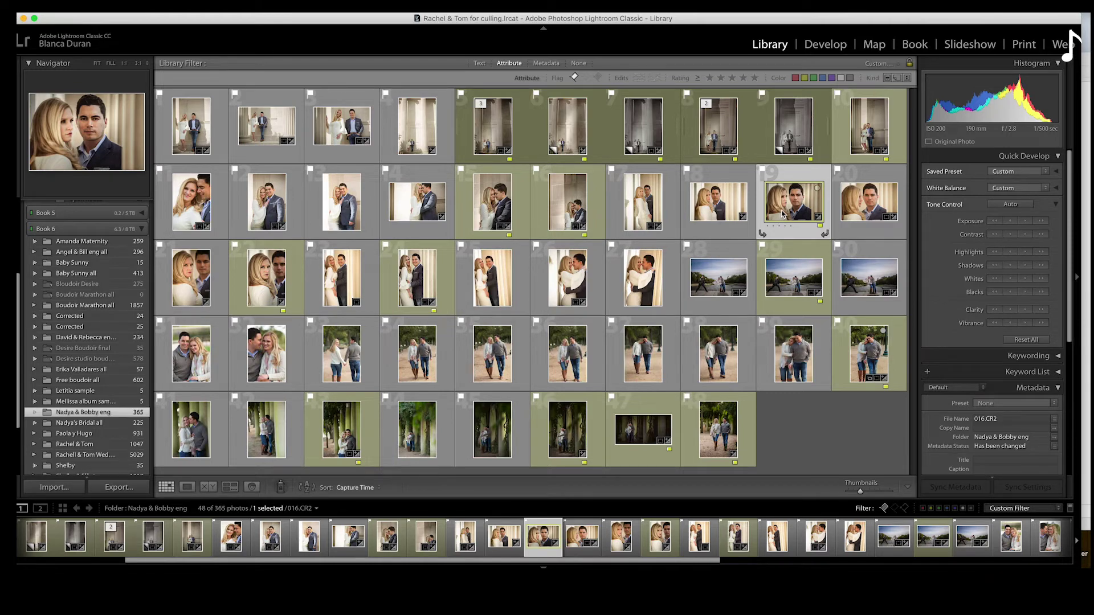
- Browse flagged photos 020 back to 017 in Survey view, then return to Grid
click(272, 272)
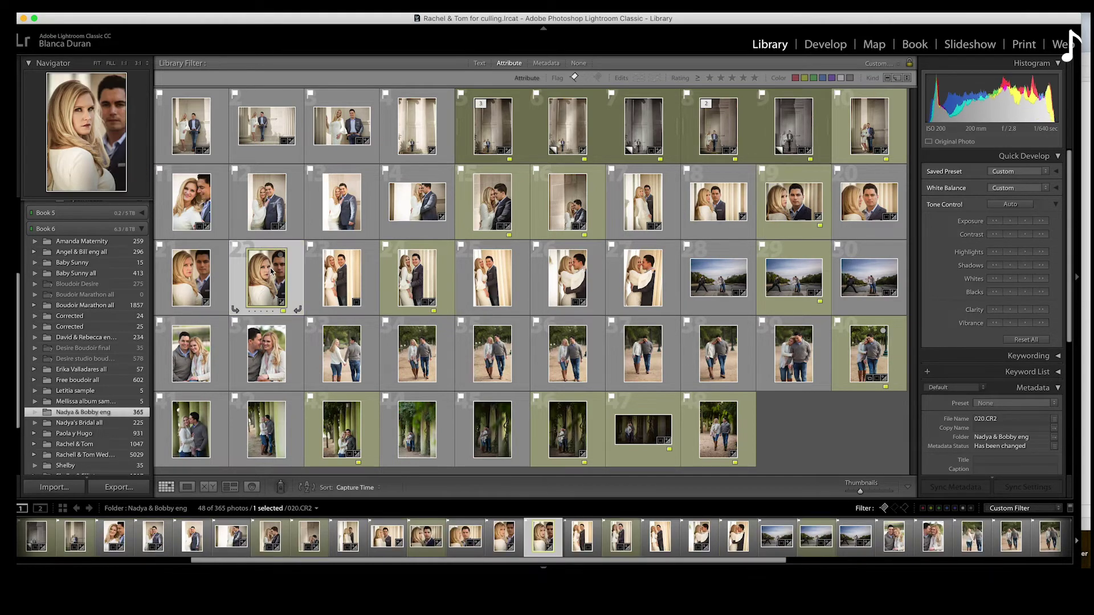
key(n)
key(Left)
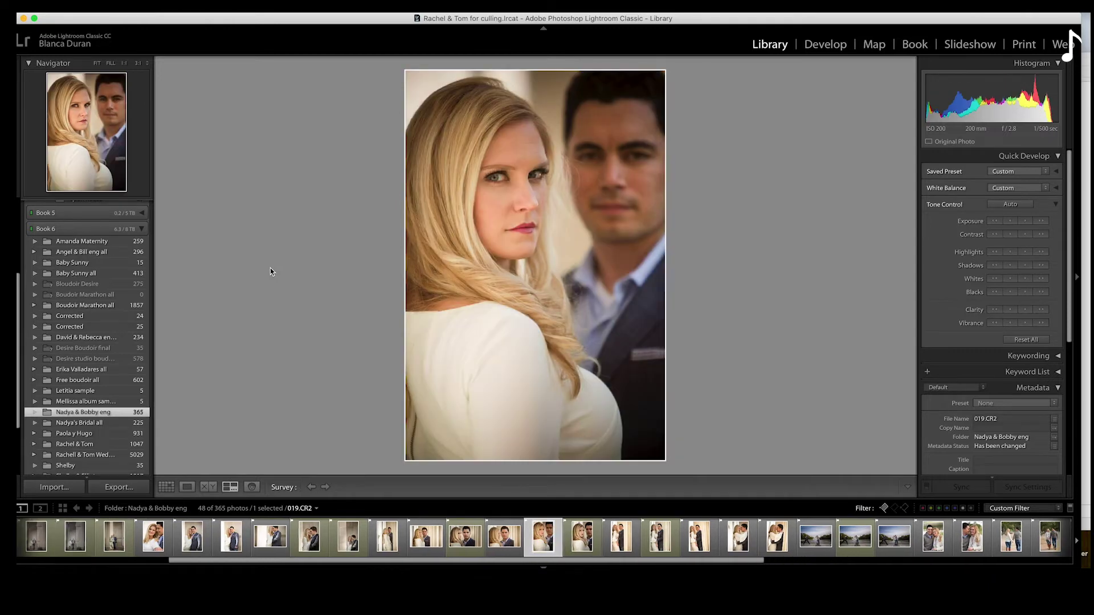
key(Left)
key(Left)
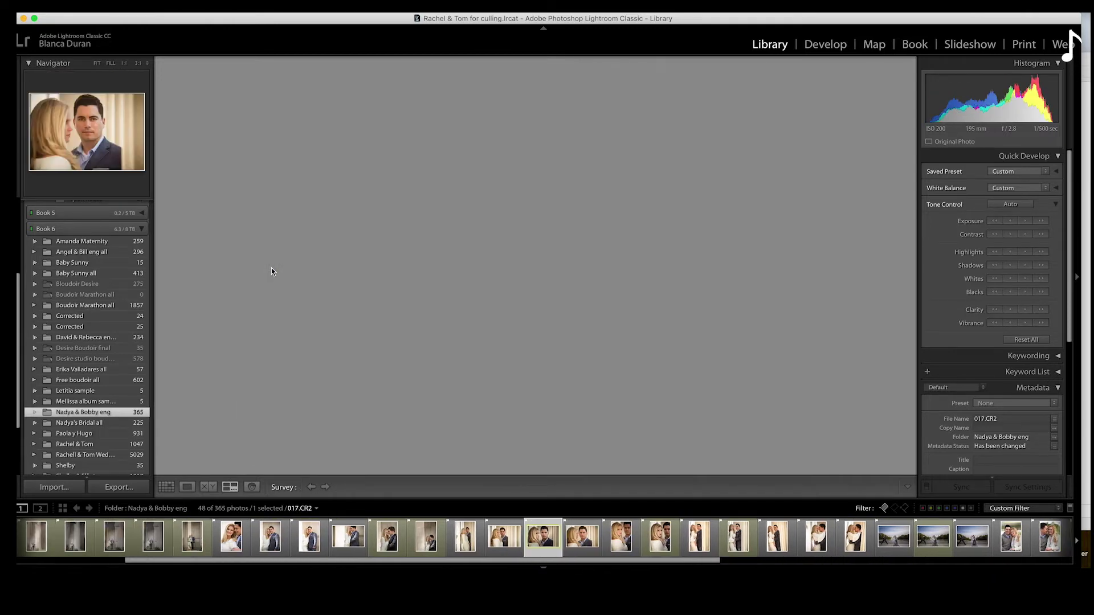
key(g)
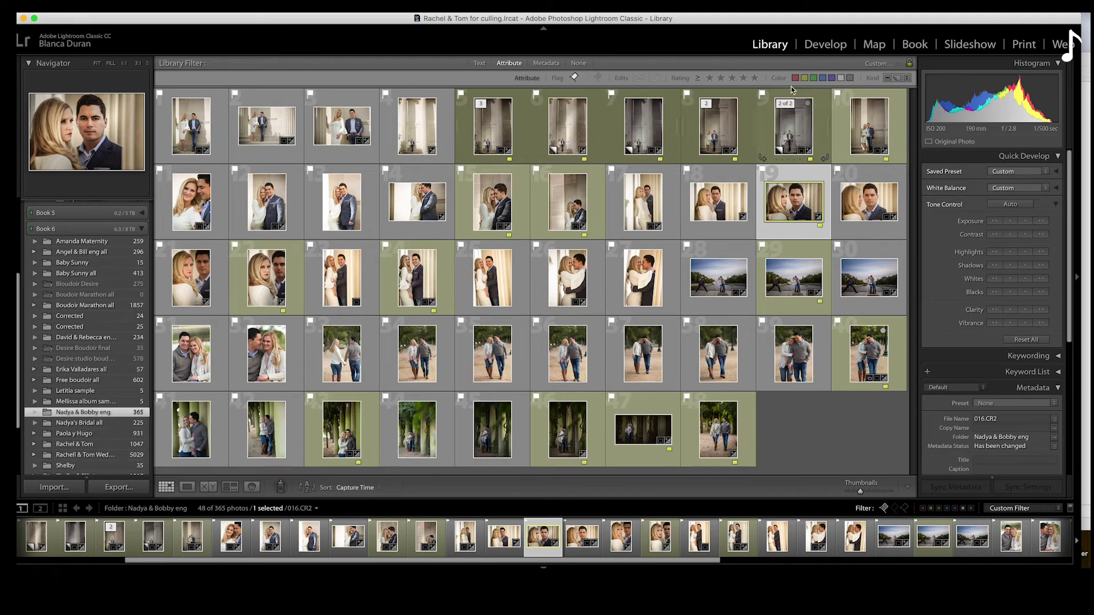
- Filter the flagged photos to the yellow label and select 016.CR2
click(796, 78)
click(804, 77)
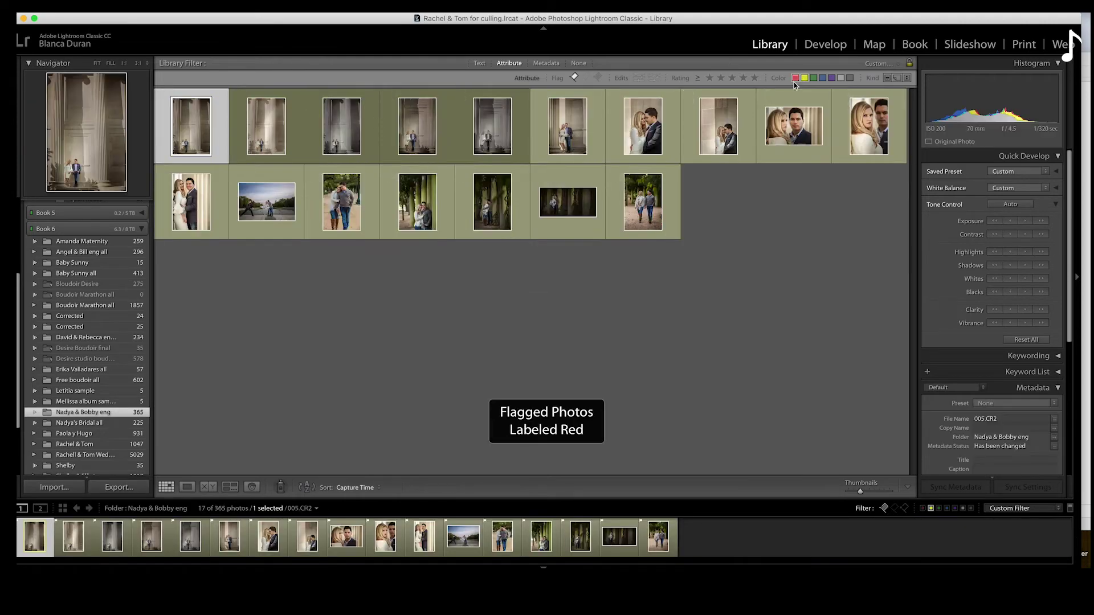
click(792, 134)
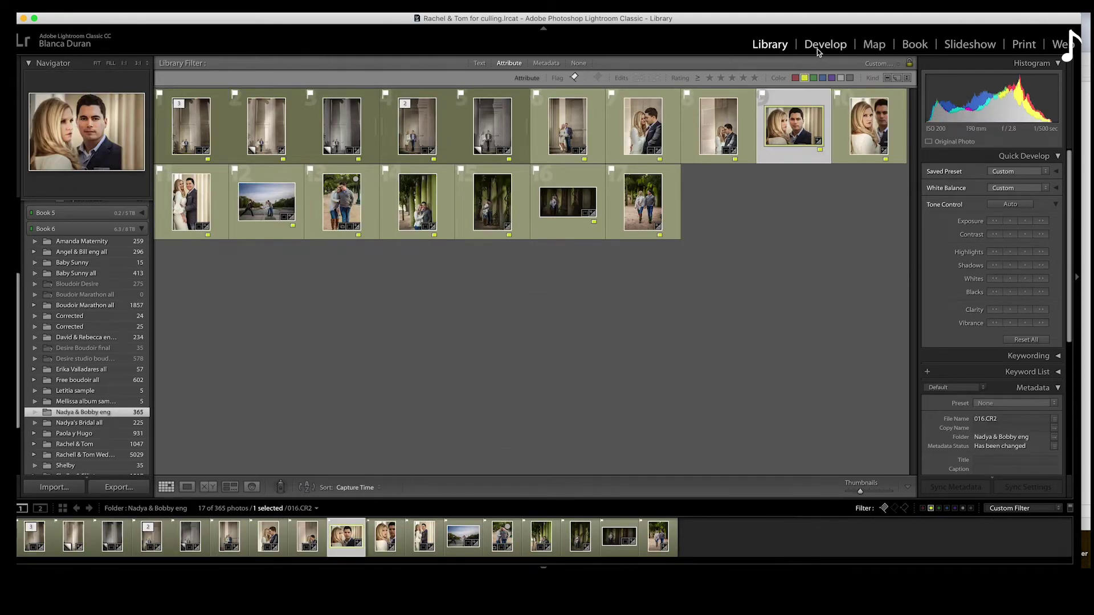
- Create a virtual copy of 016.CR2 and reset the copy's develop settings to defaults
click(816, 49)
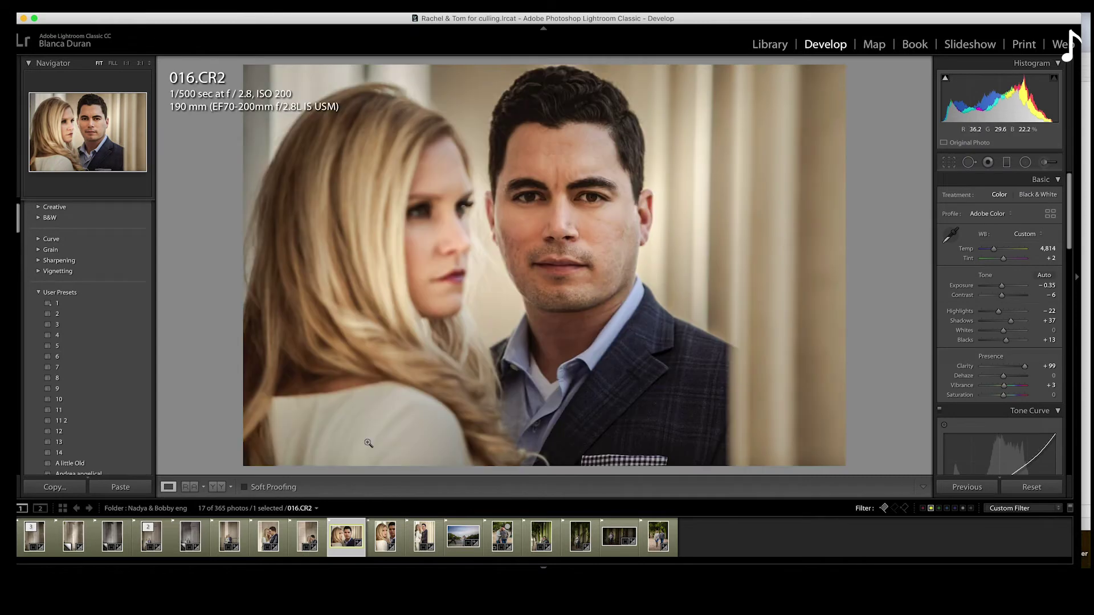
right_click(345, 542)
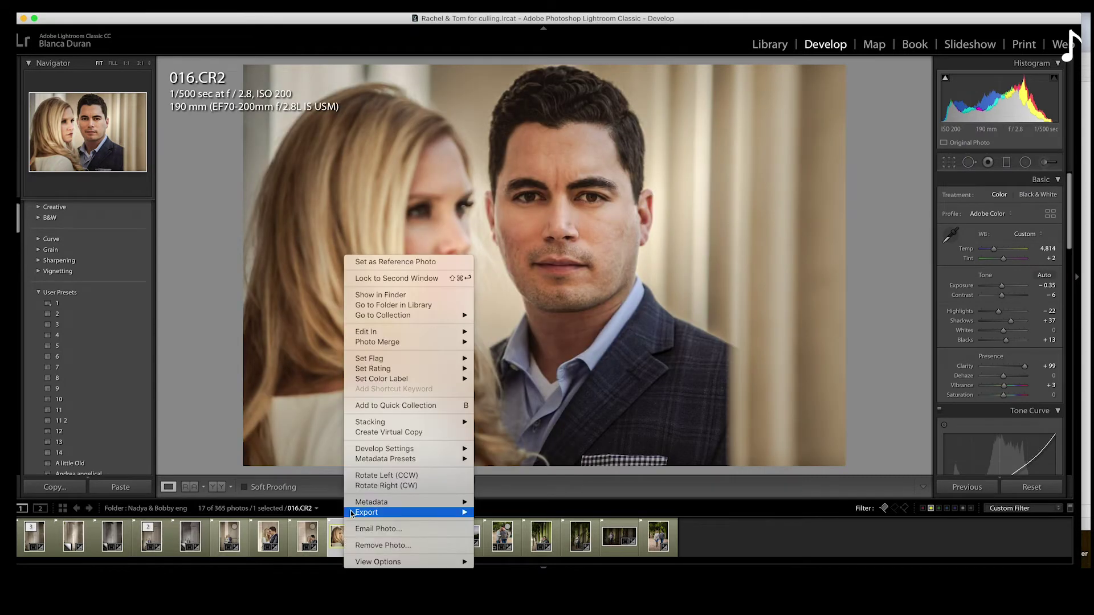
click(384, 432)
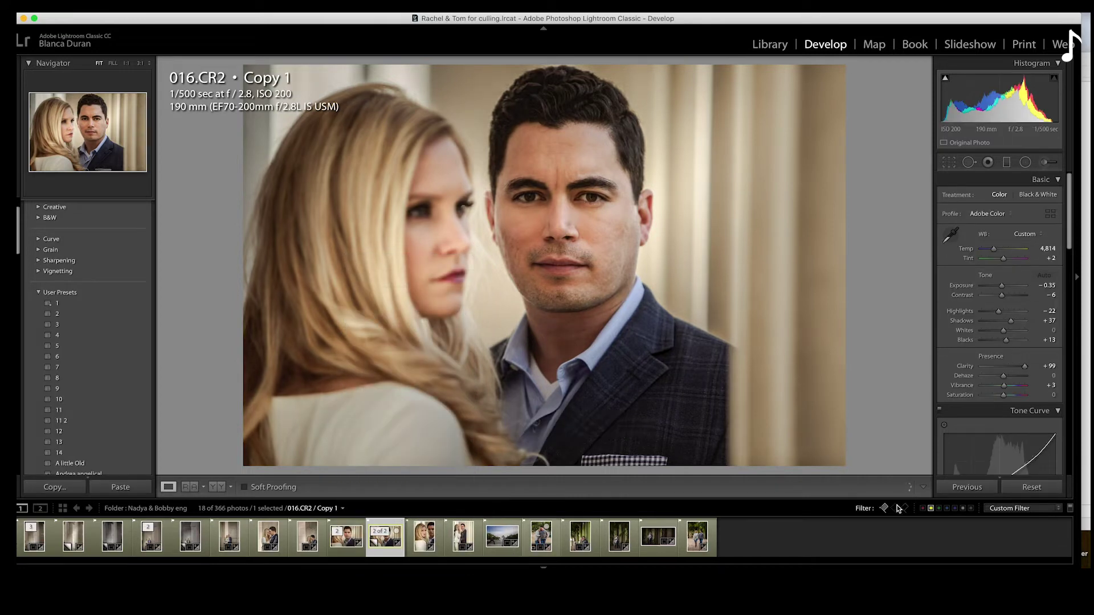
click(1041, 489)
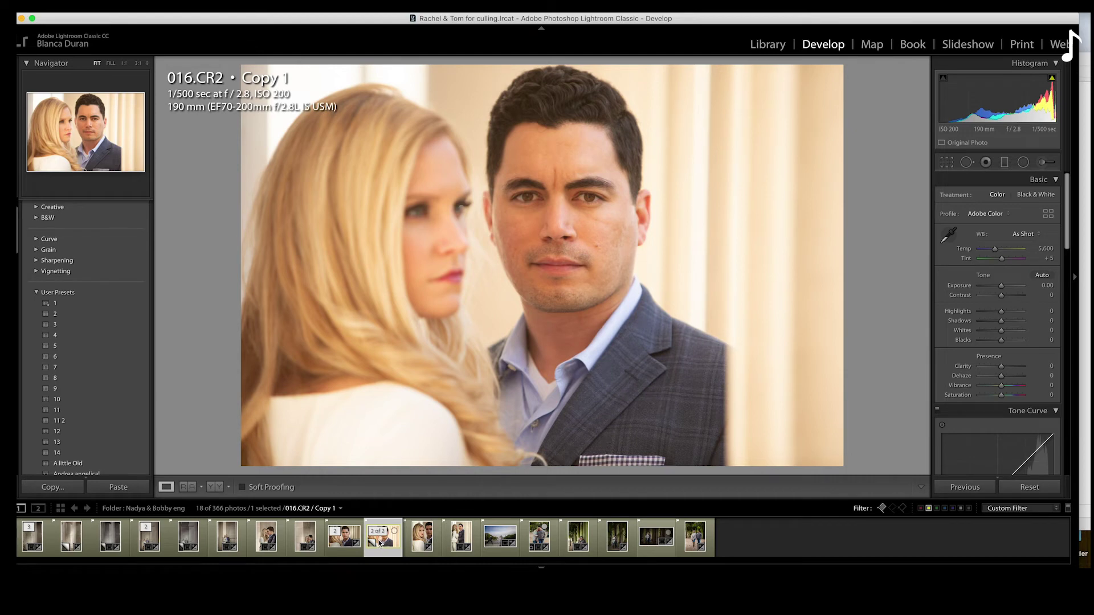
click(49, 304)
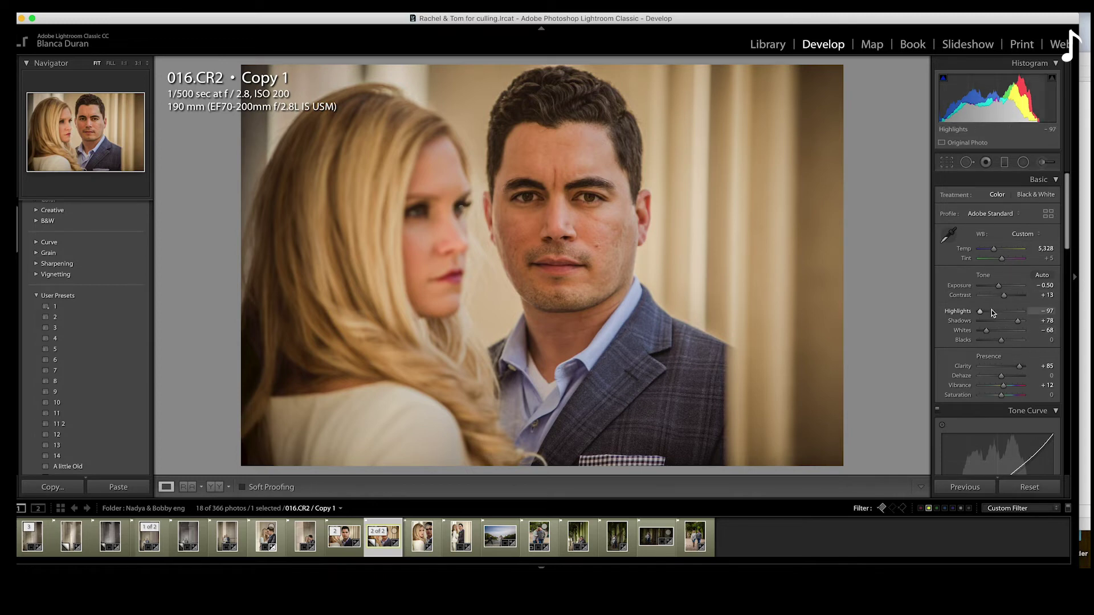
- Set Exposure to −0.30, Whites to −8 and Highlights to −13
drag(998, 285, 999, 285)
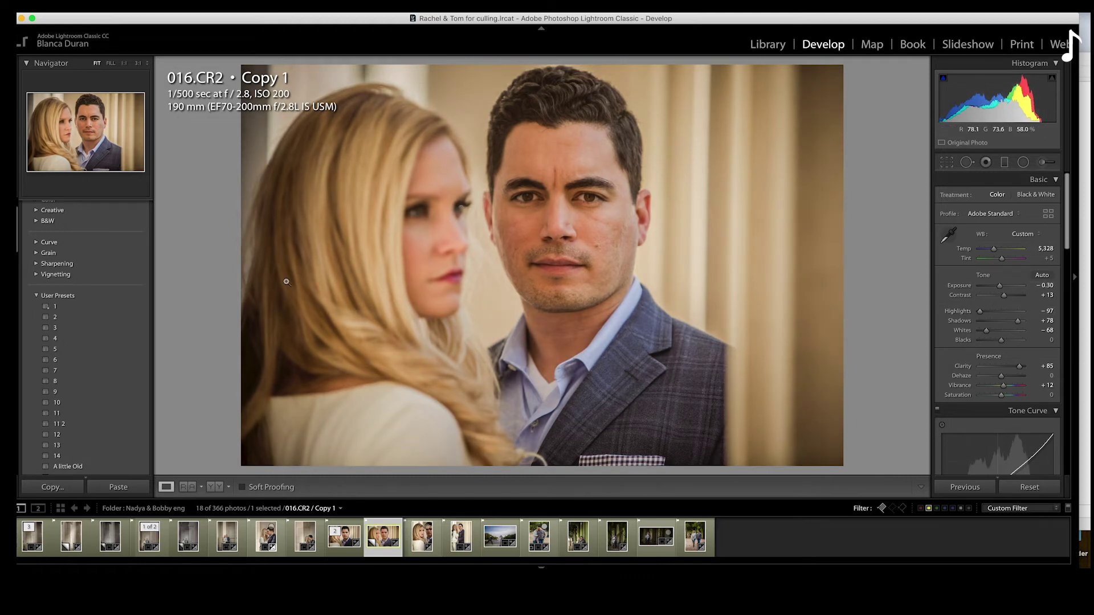
click(997, 332)
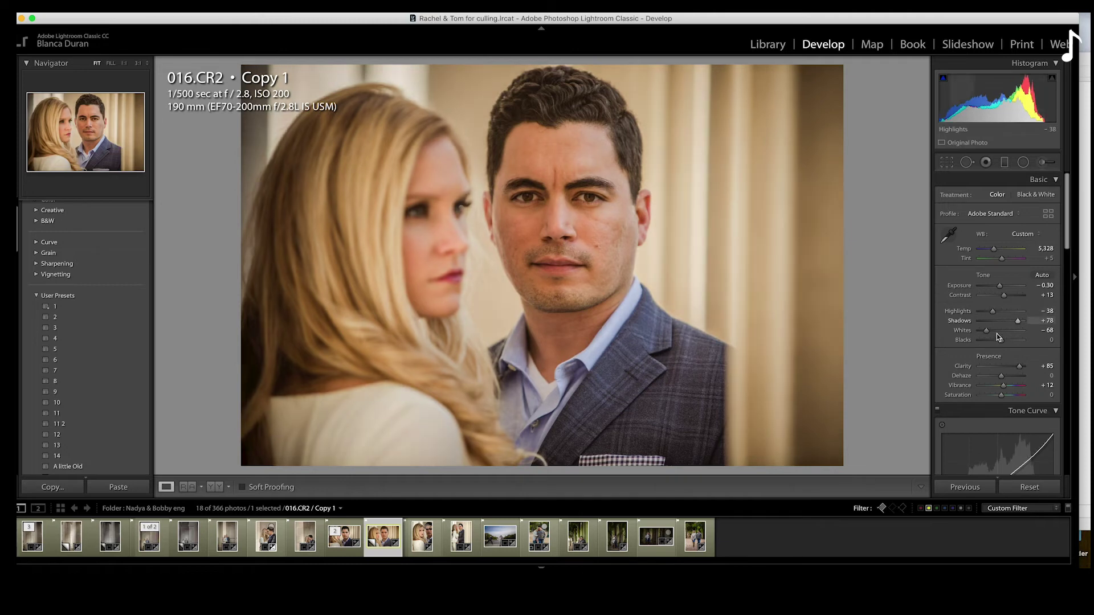
click(997, 312)
drag(1000, 311, 1001, 313)
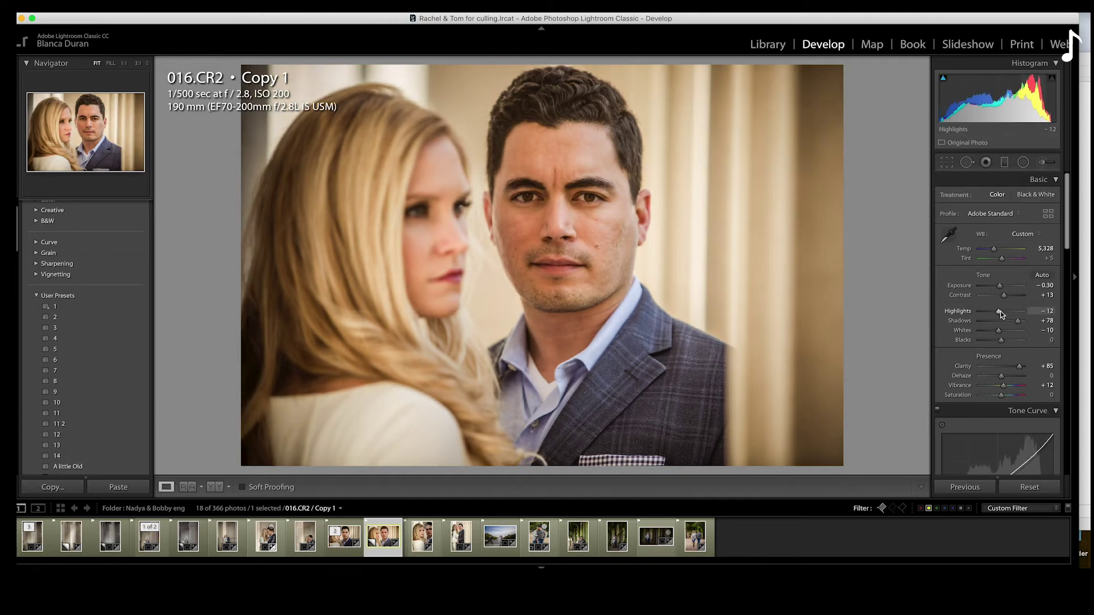
click(1000, 312)
click(1000, 331)
drag(1000, 333, 1001, 330)
click(998, 313)
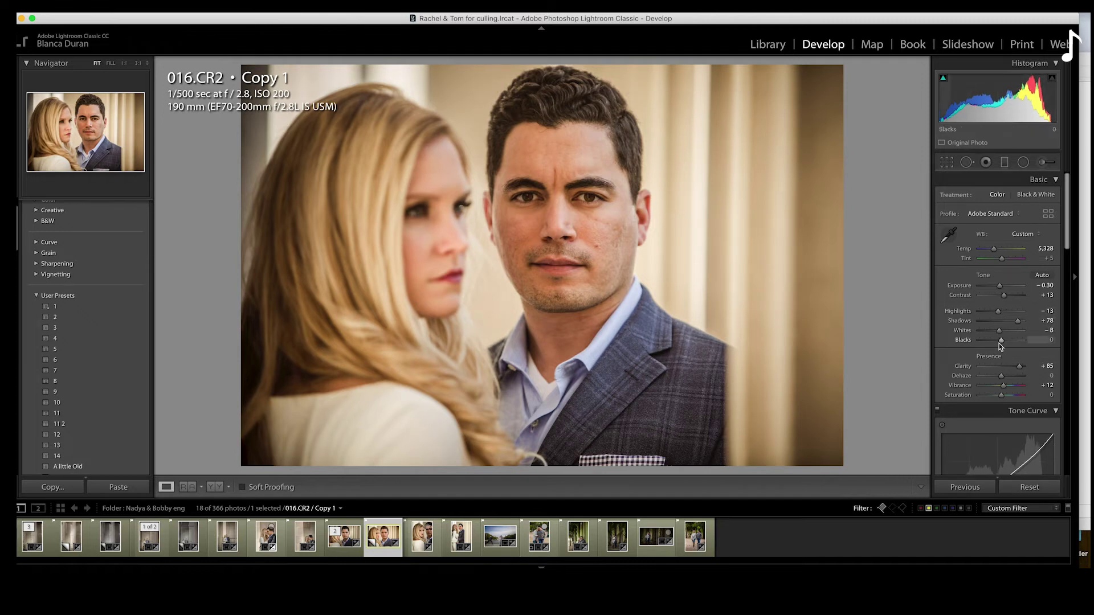
- Cool the white balance temperature slightly
scroll(1000, 343, down, 1)
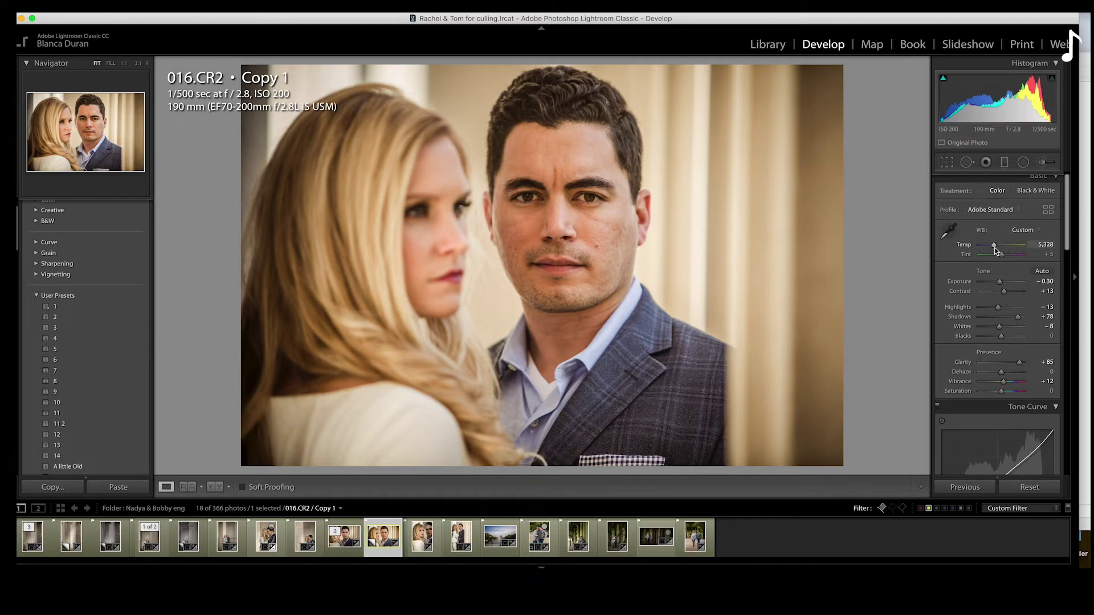
drag(994, 247, 991, 245)
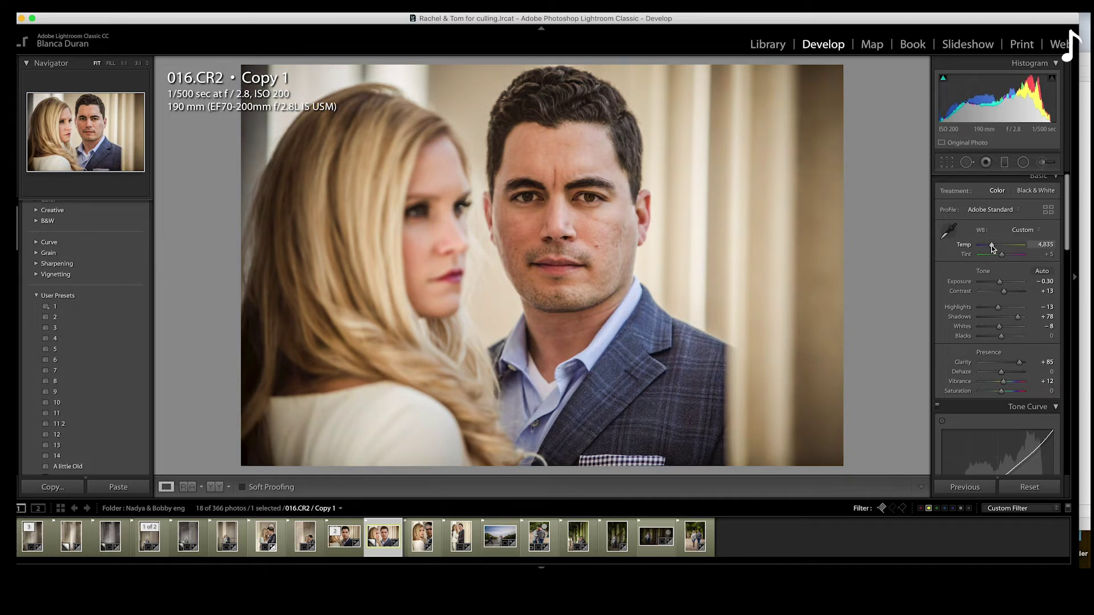
scroll(997, 315, down, 5)
scroll(997, 316, down, 6)
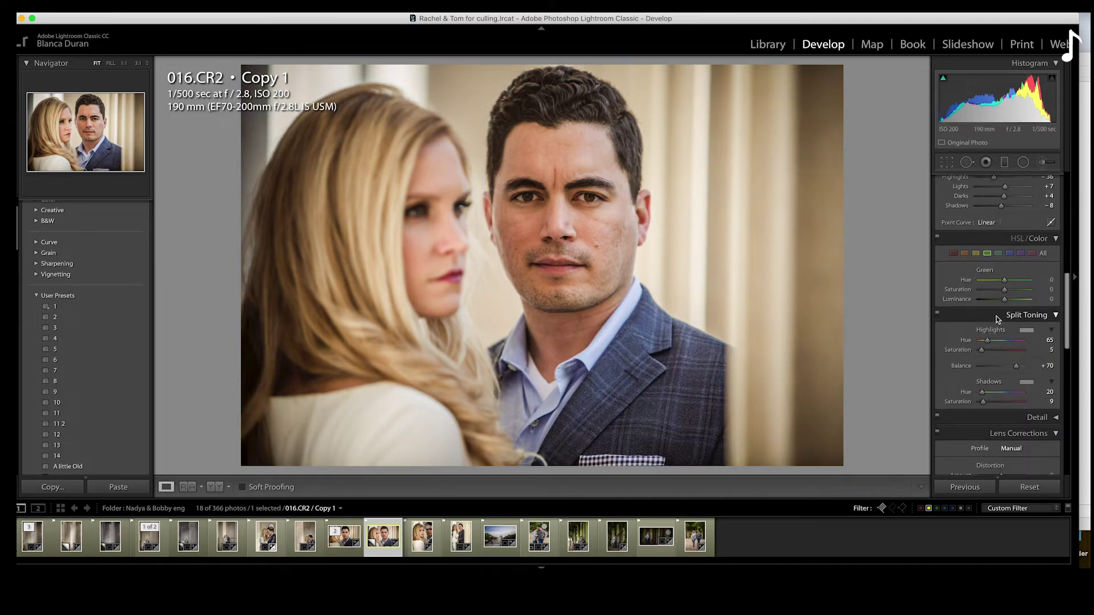
scroll(1005, 358, up, 10)
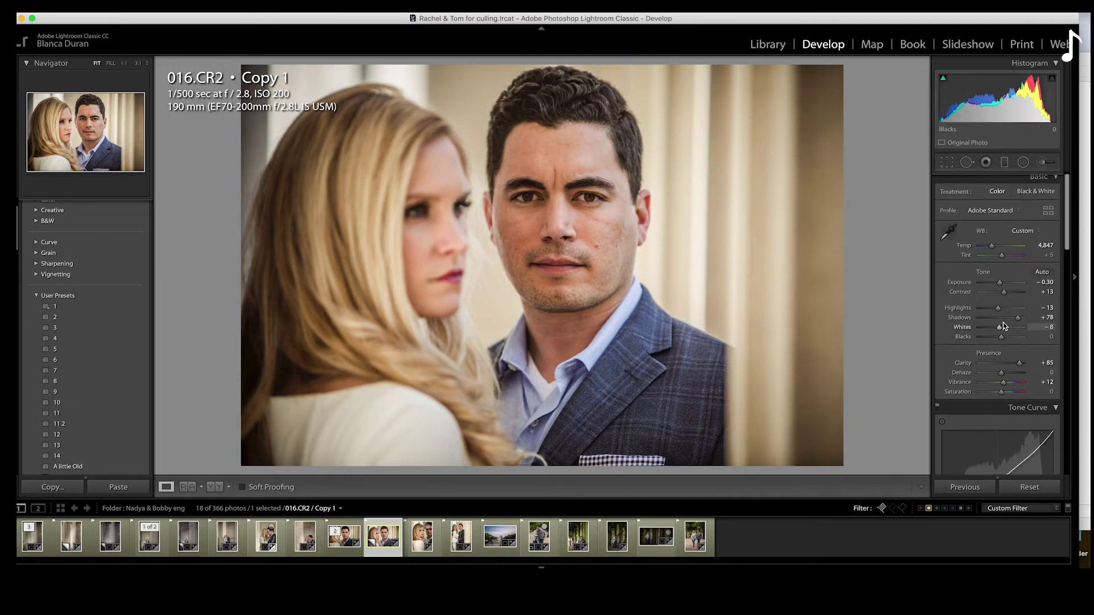
drag(992, 252, 993, 253)
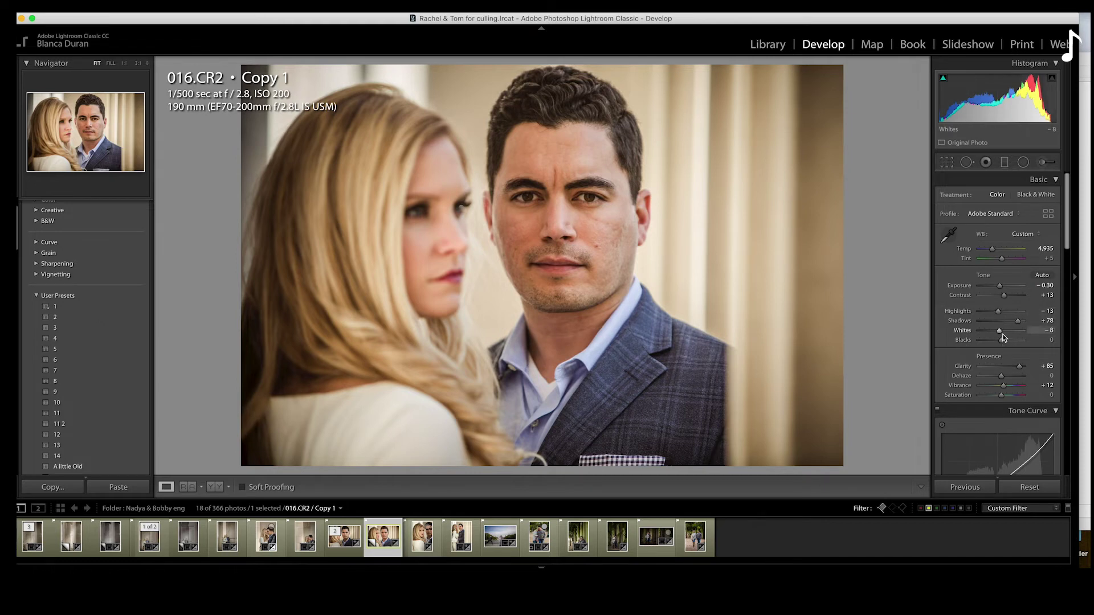
- Lower the tone curve Highlights region to −55
scroll(1001, 319, down, 8)
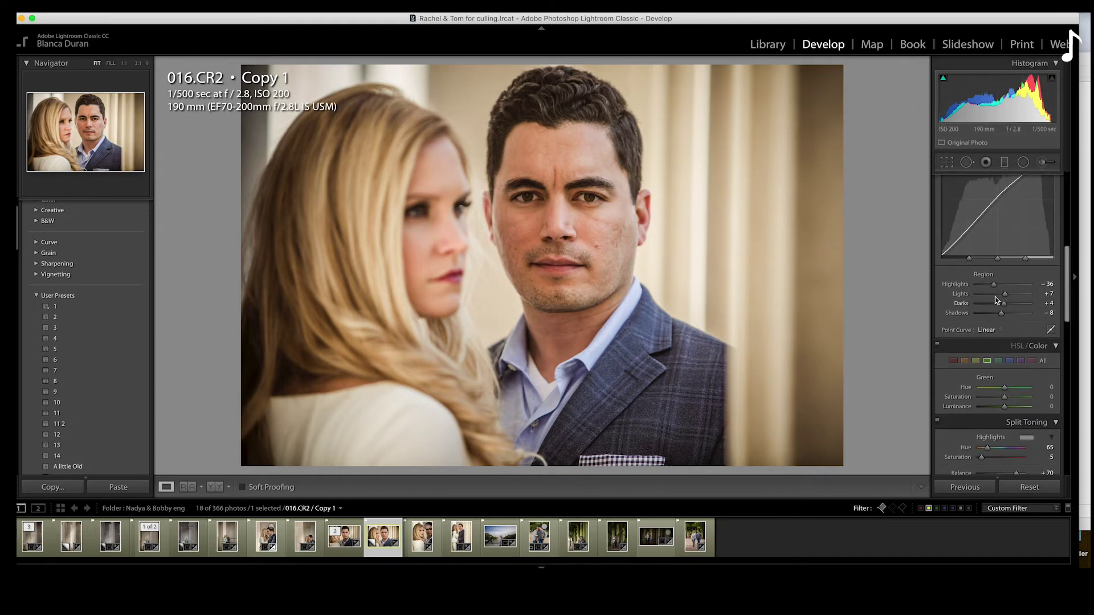
drag(990, 284, 989, 285)
drag(989, 285, 988, 286)
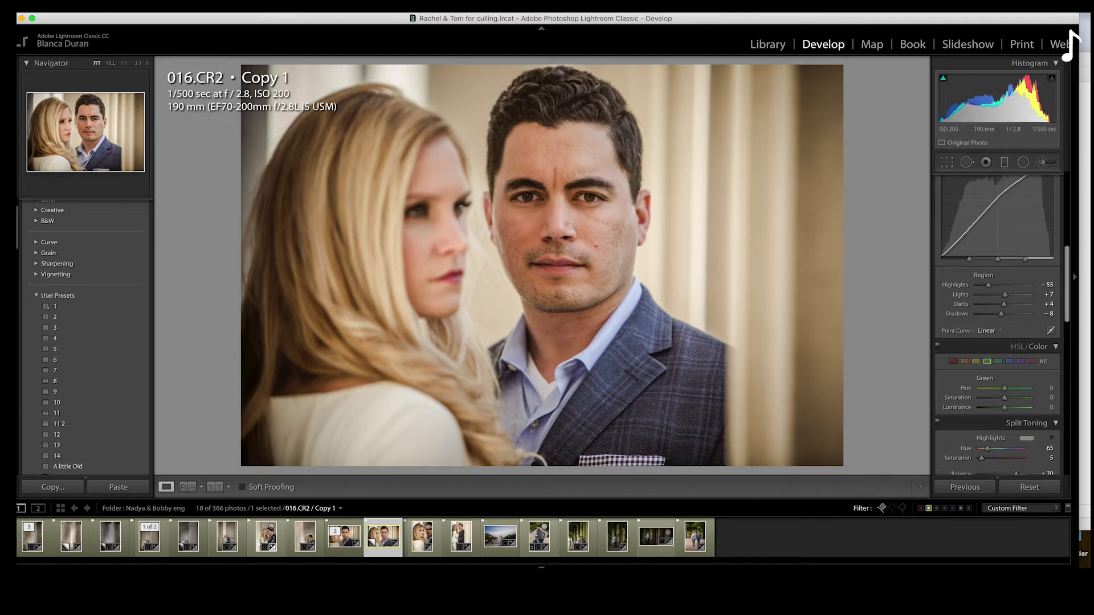
click(1045, 166)
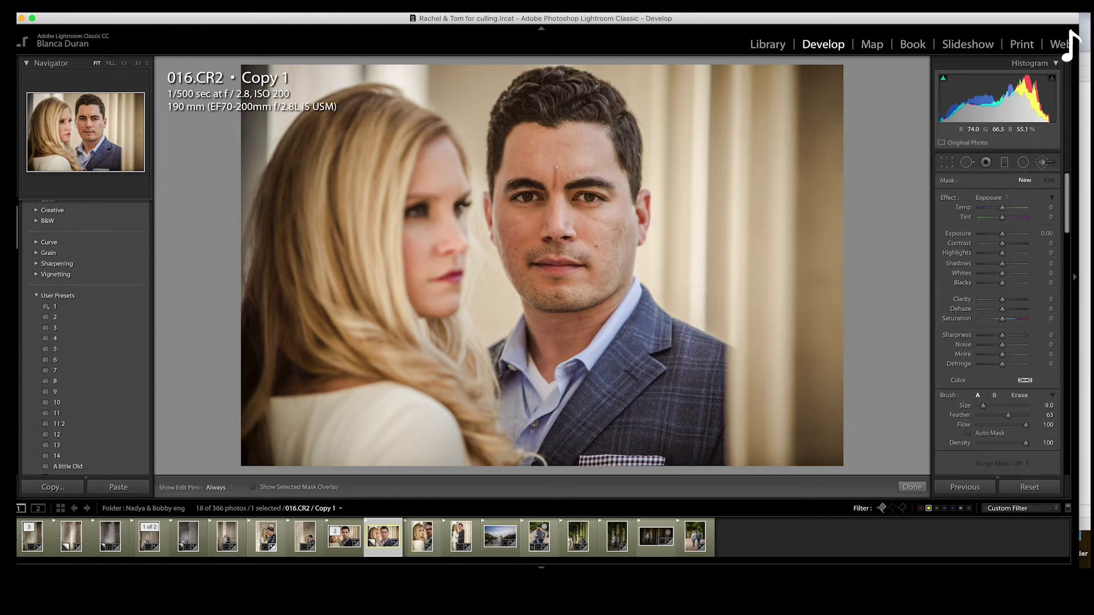
- Paint a brush mask over the man's forehead and apply the Soften Skin effect
drag(559, 157, 557, 189)
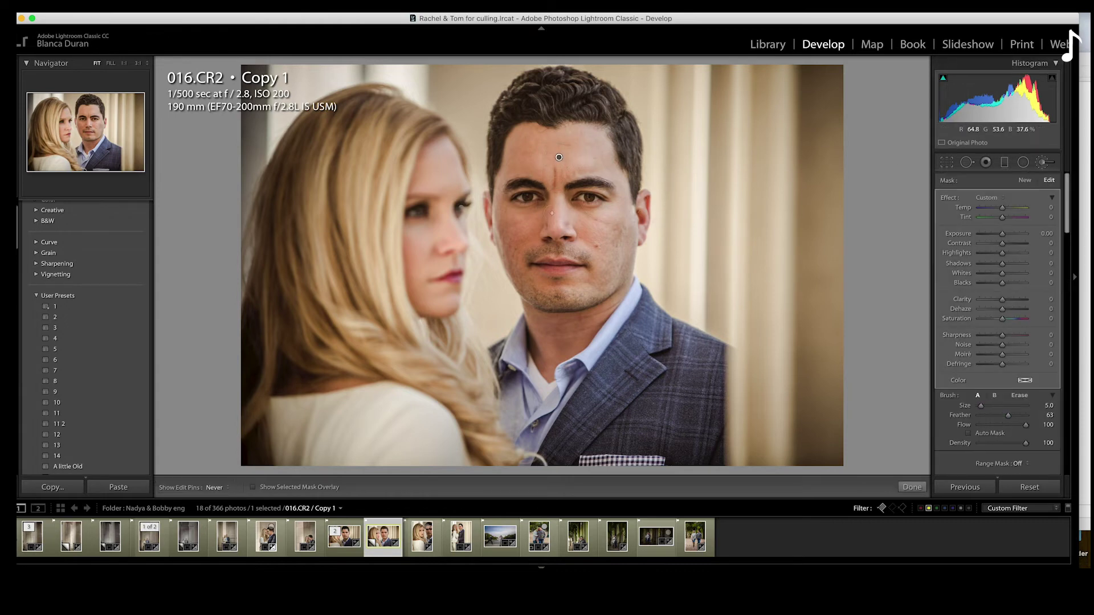
key(h)
click(989, 197)
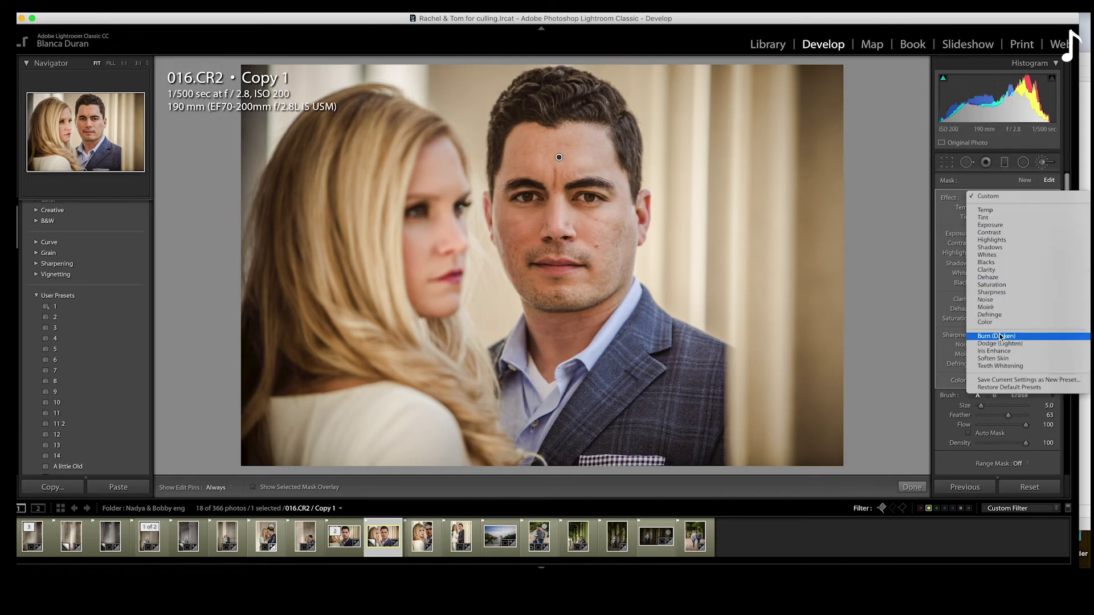
click(993, 359)
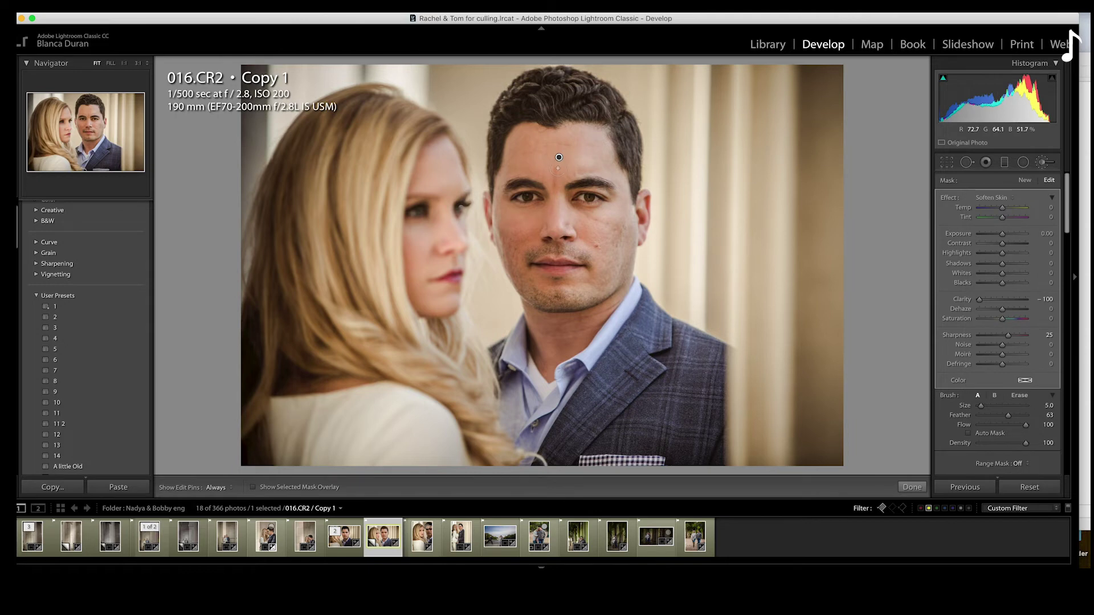
key(h)
key(h)
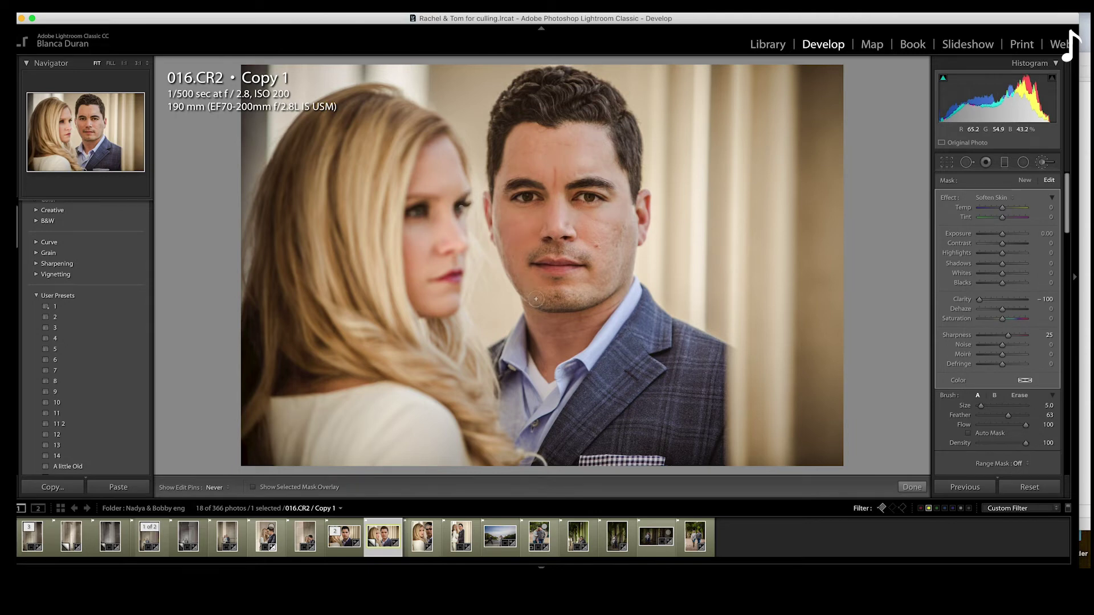
key(h)
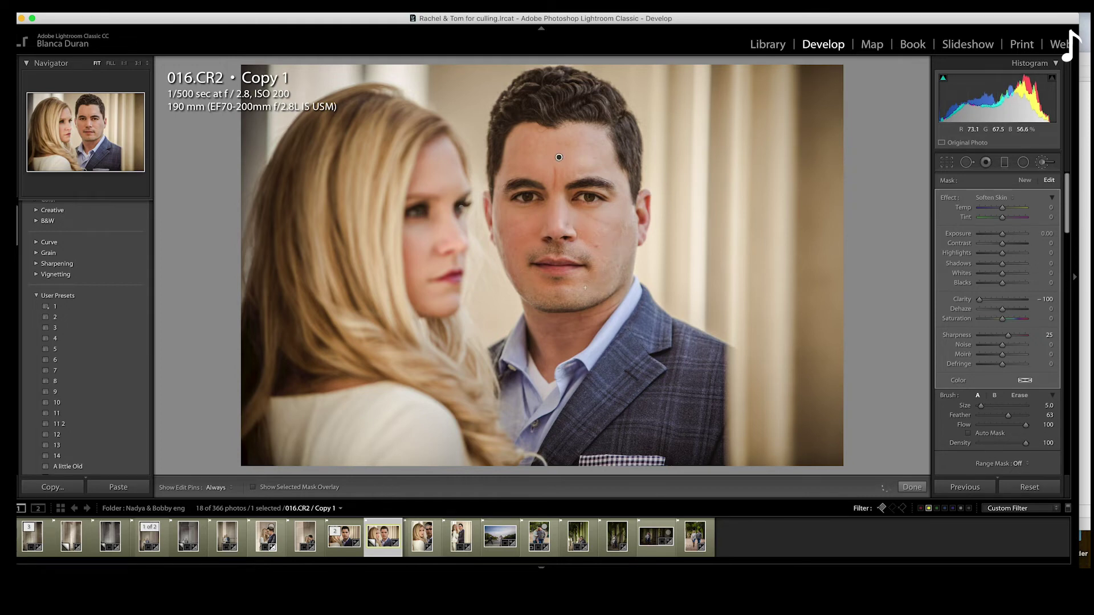
key(h)
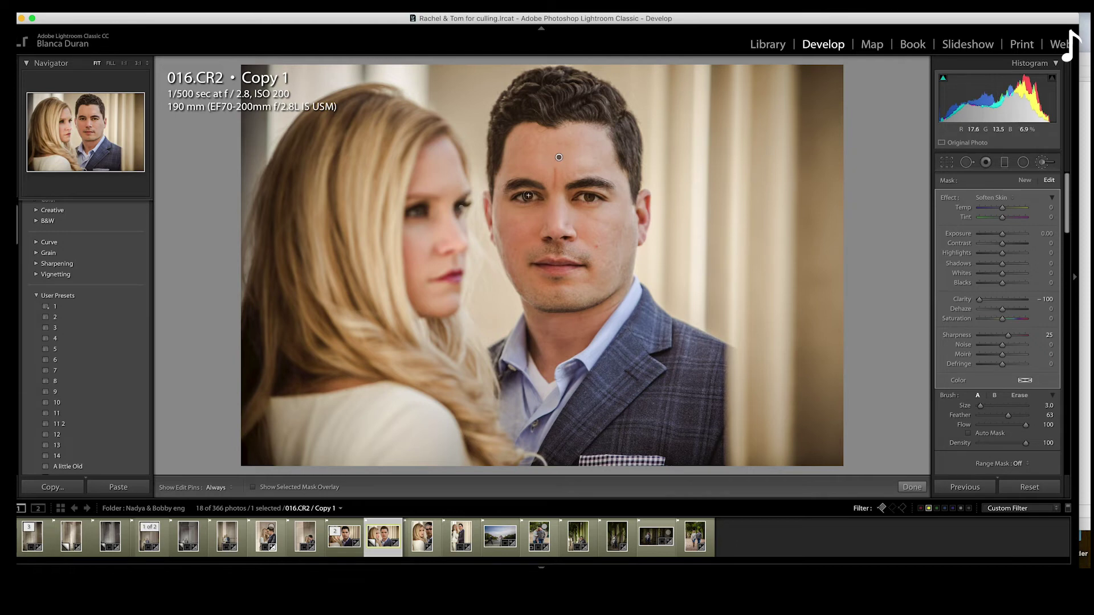
- Ease the Soften Skin mask's Clarity from −100 to about −41
click(999, 299)
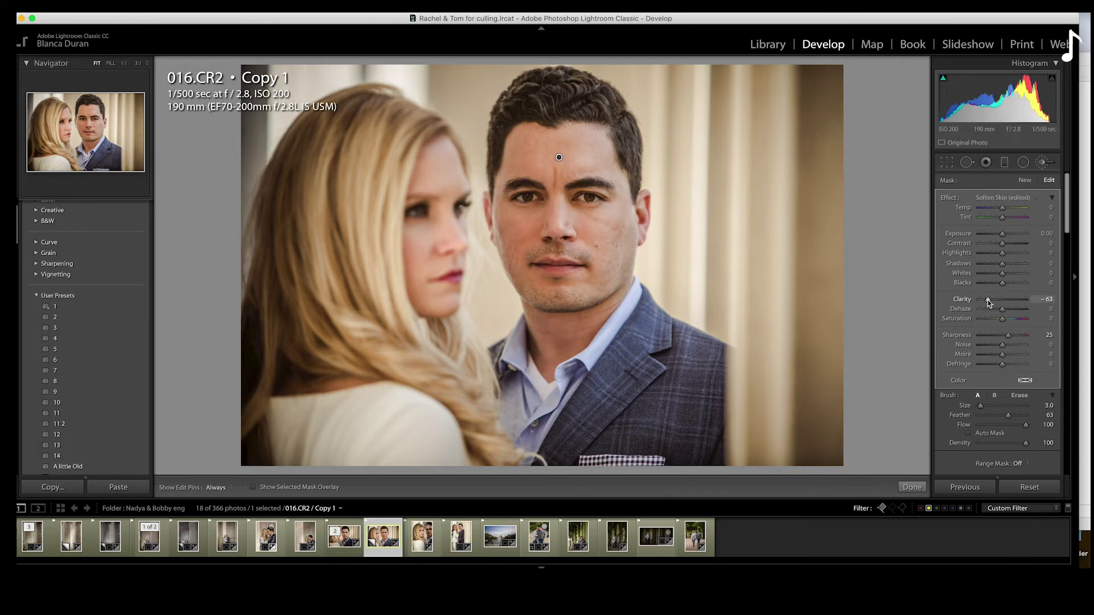
click(992, 300)
drag(992, 298, 993, 299)
- Lighten the lens vignette to Amount −63, Midpoint 29, then reopen the Adjustment Brush
click(1042, 161)
scroll(979, 311, down, 10)
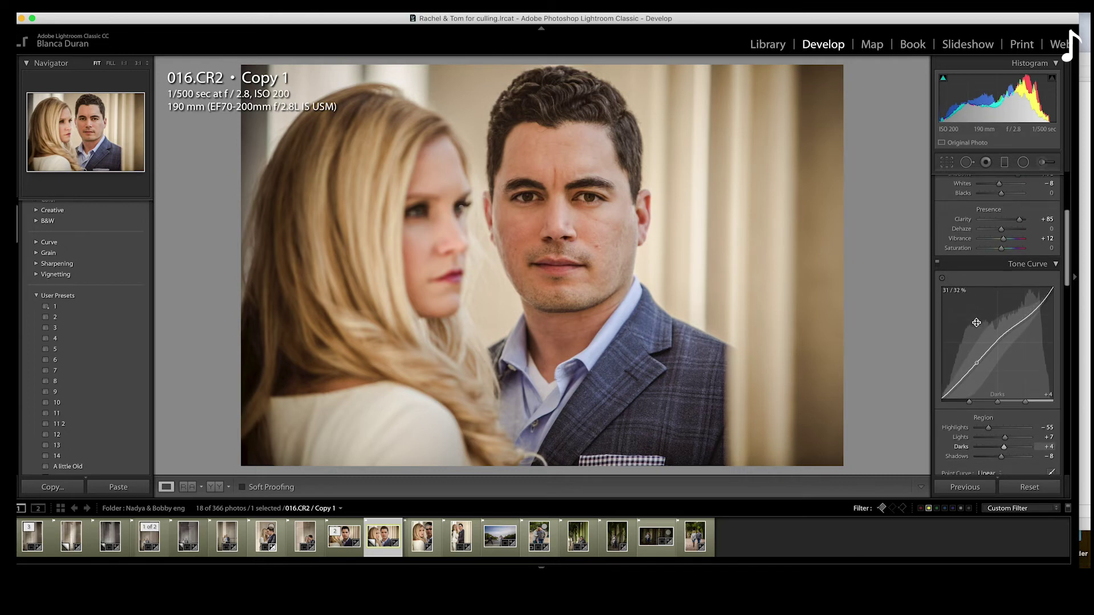
scroll(979, 329, down, 10)
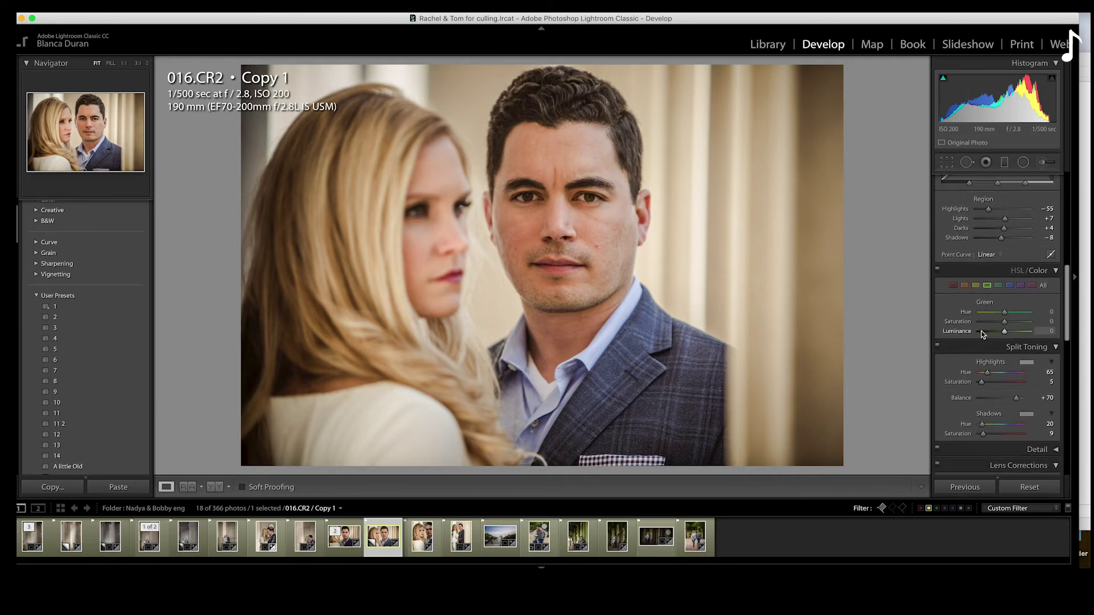
scroll(981, 332, down, 5)
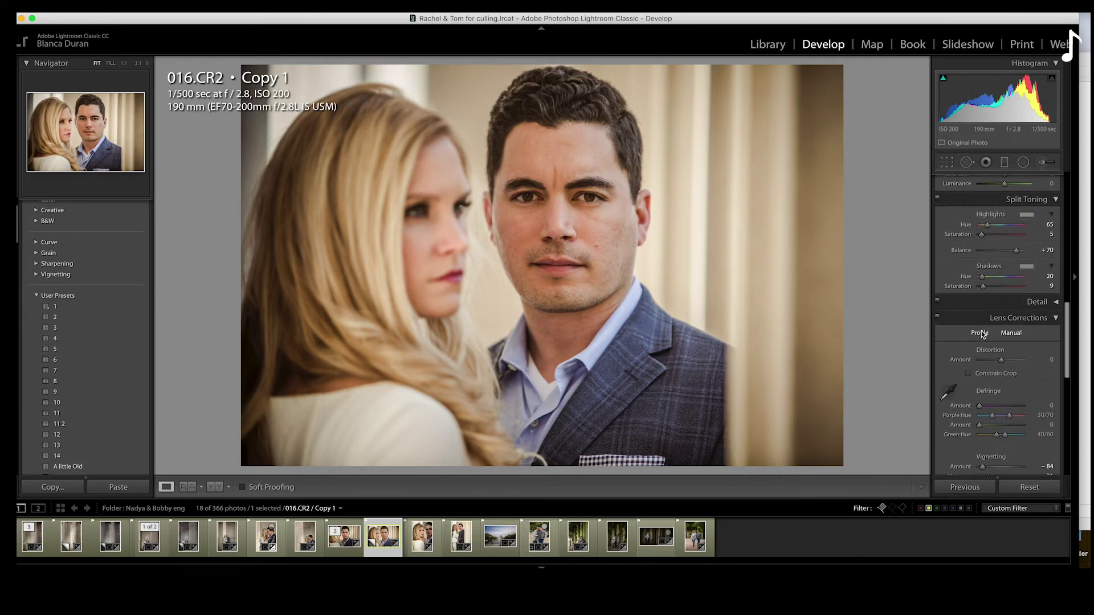
scroll(984, 346, down, 1)
drag(998, 349, 989, 347)
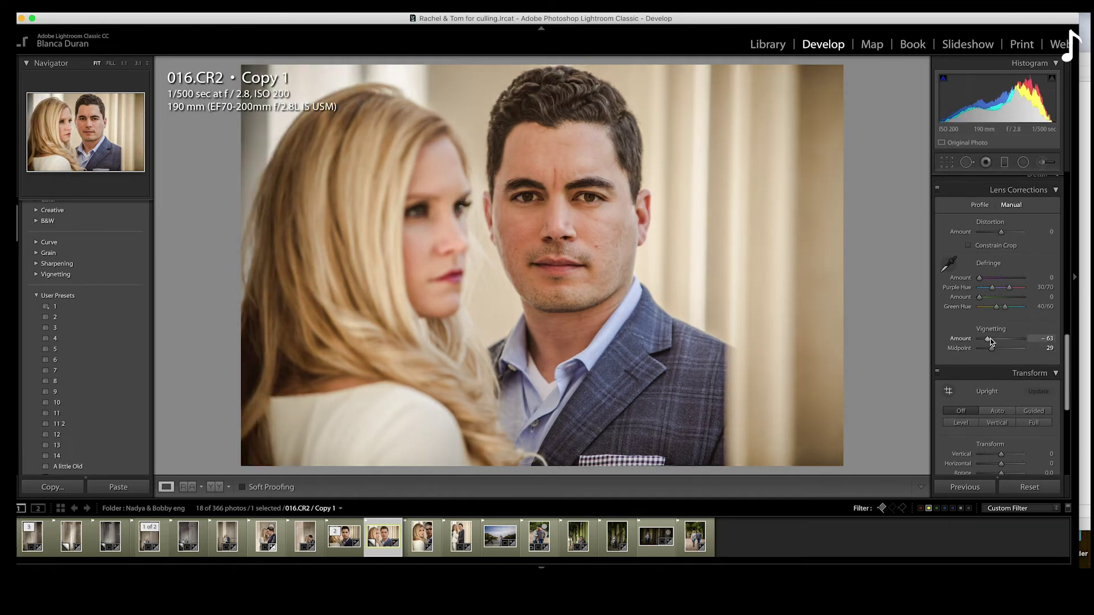
scroll(993, 330, up, 5)
click(1043, 163)
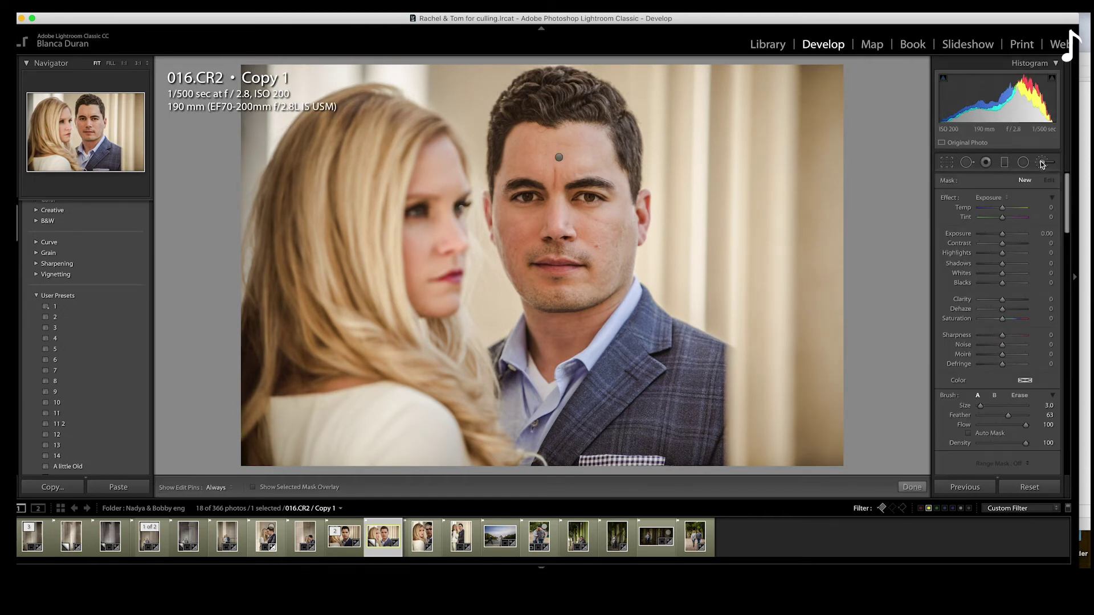
- Paint a new Exposure brush mask on the background right of the man
click(997, 198)
click(992, 197)
scroll(760, 194, up, 8)
scroll(792, 205, up, 3)
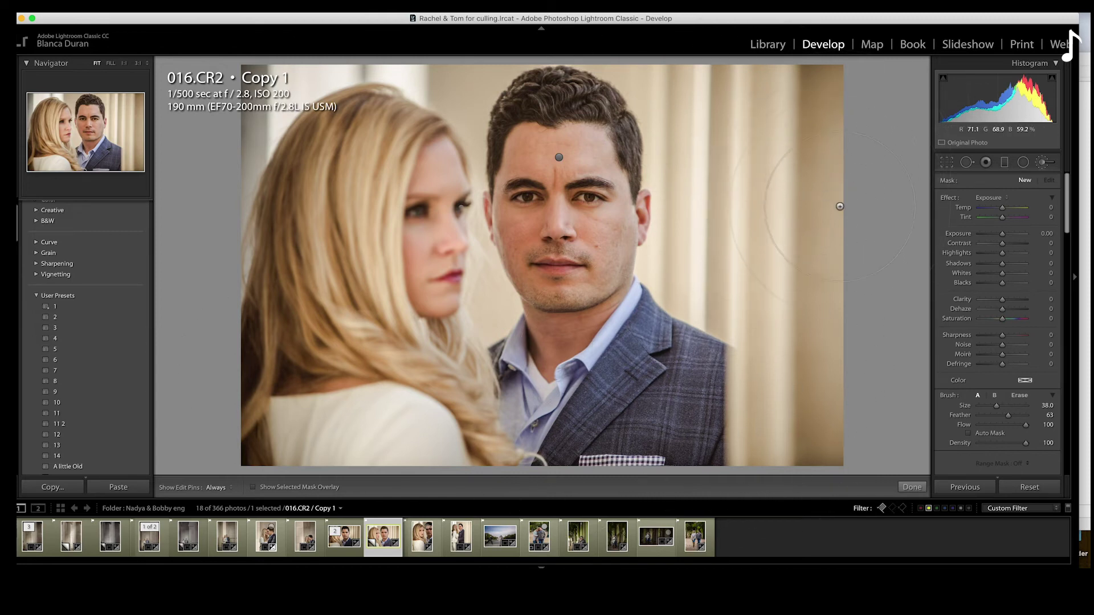
key(h)
click(837, 178)
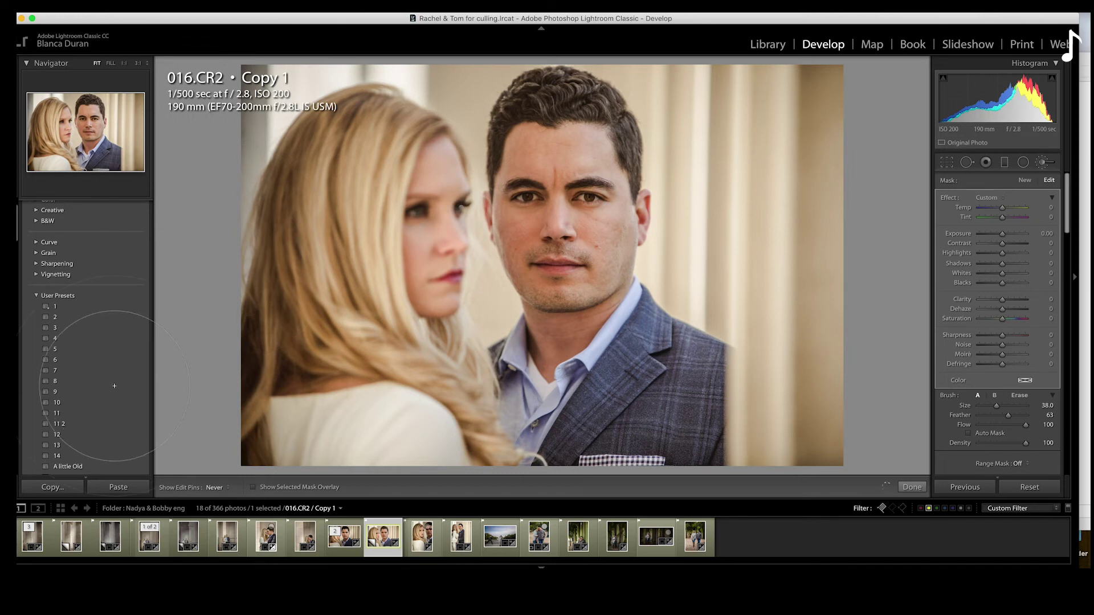
key(h)
- Set the mask to Exposure −0.44, Highlights −34, Shadows −51, Blacks −23, then start a new mask
drag(995, 237, 973, 238)
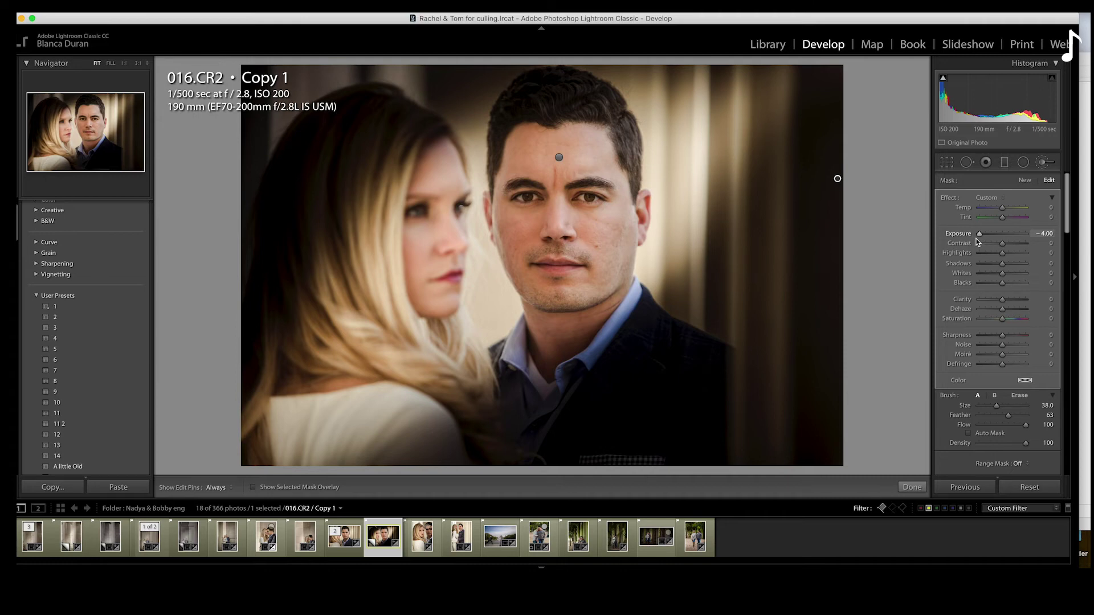
drag(981, 240, 998, 238)
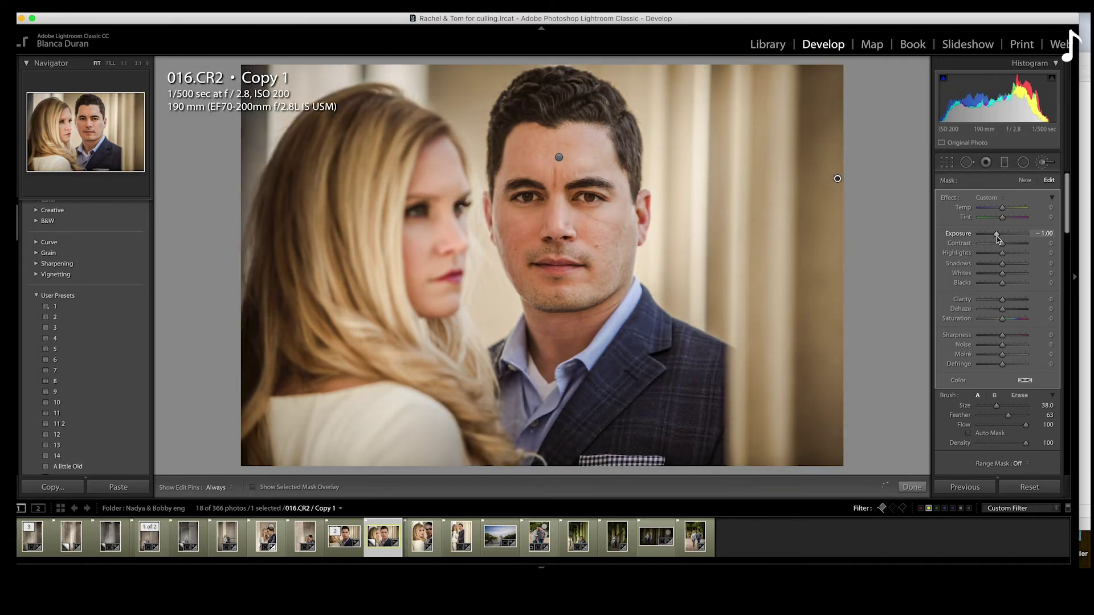
drag(998, 238, 995, 253)
click(991, 268)
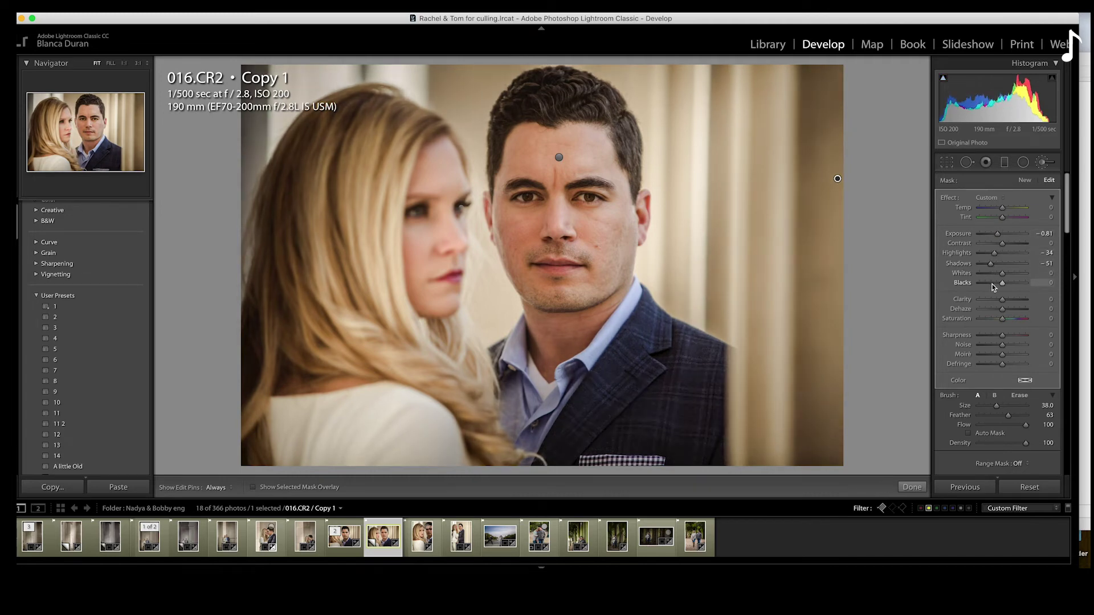
click(997, 283)
click(995, 235)
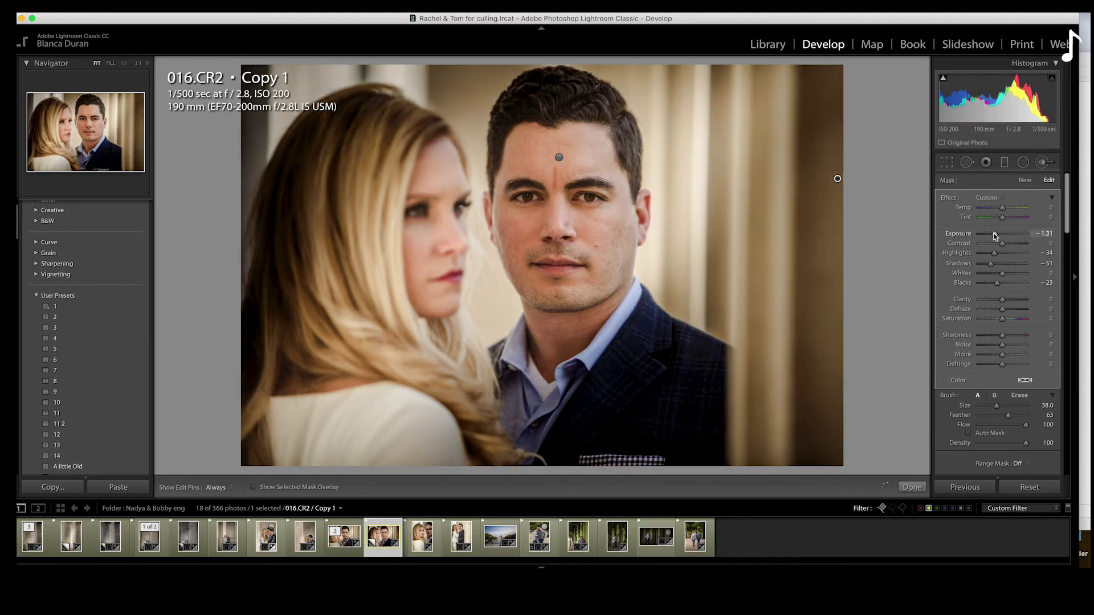
drag(997, 236, 998, 235)
click(1025, 181)
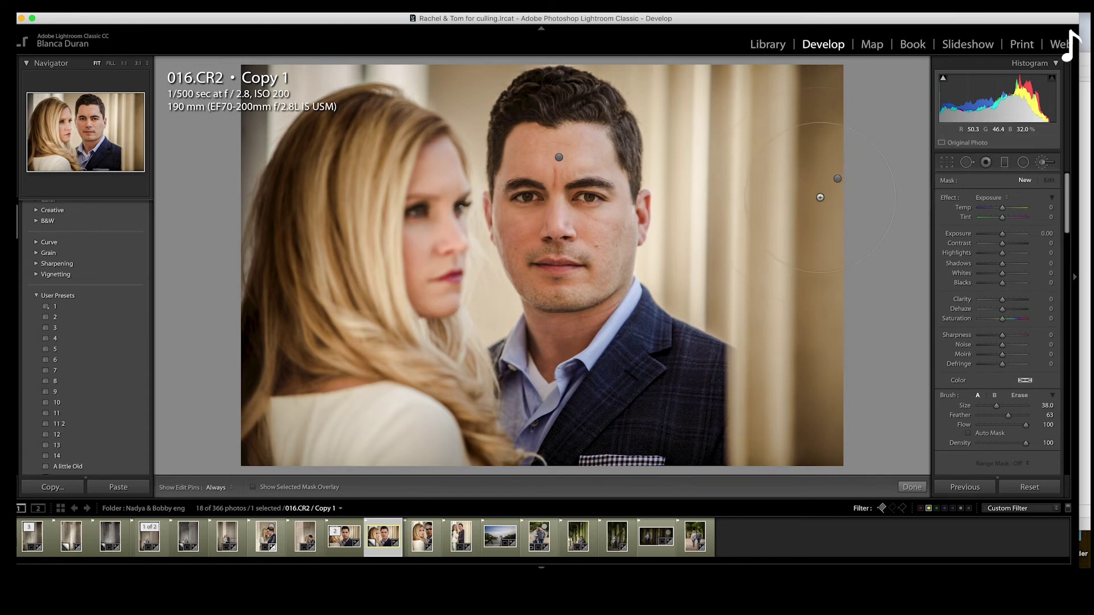
- Give the background brush mask Highlights −73 and Whites −31, then close the Adjustment Brush
key(super+z)
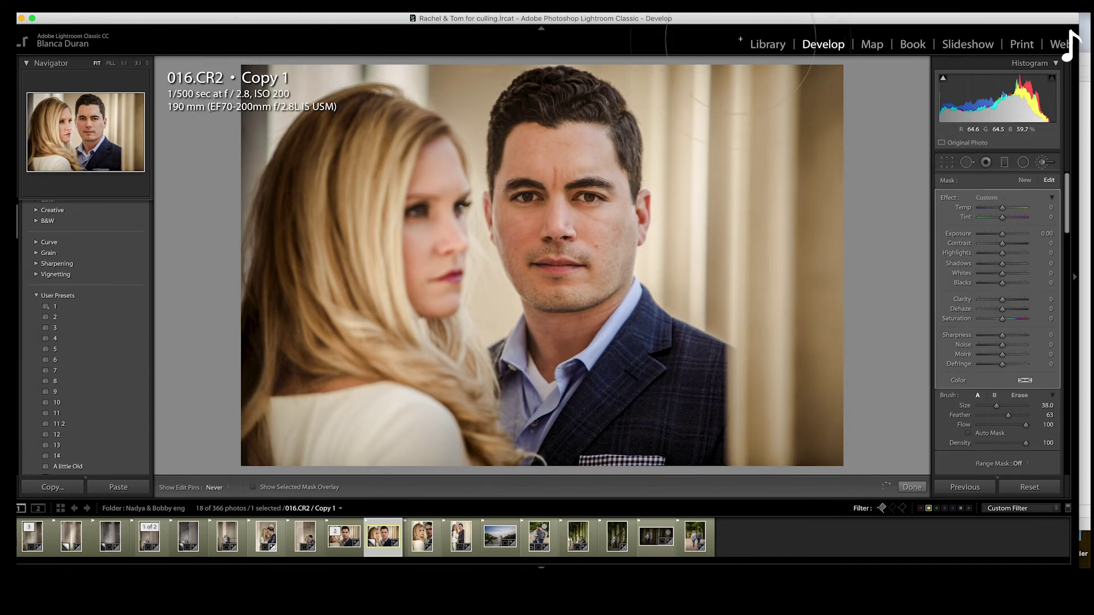
click(992, 254)
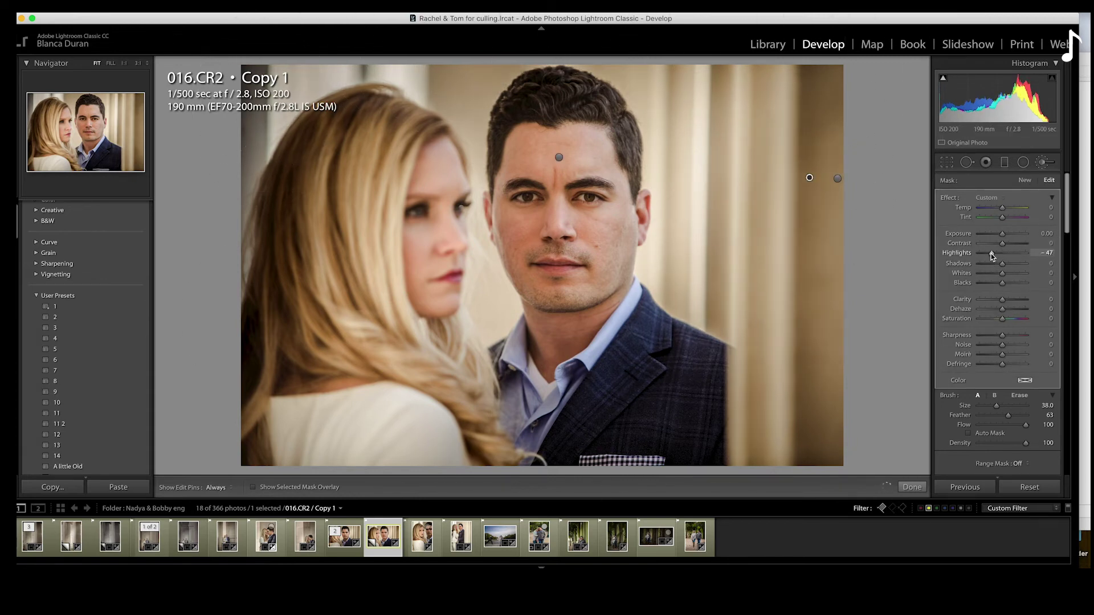
drag(990, 254, 989, 254)
key(h)
key(bracketleft)
key(bracketleft)
key(h)
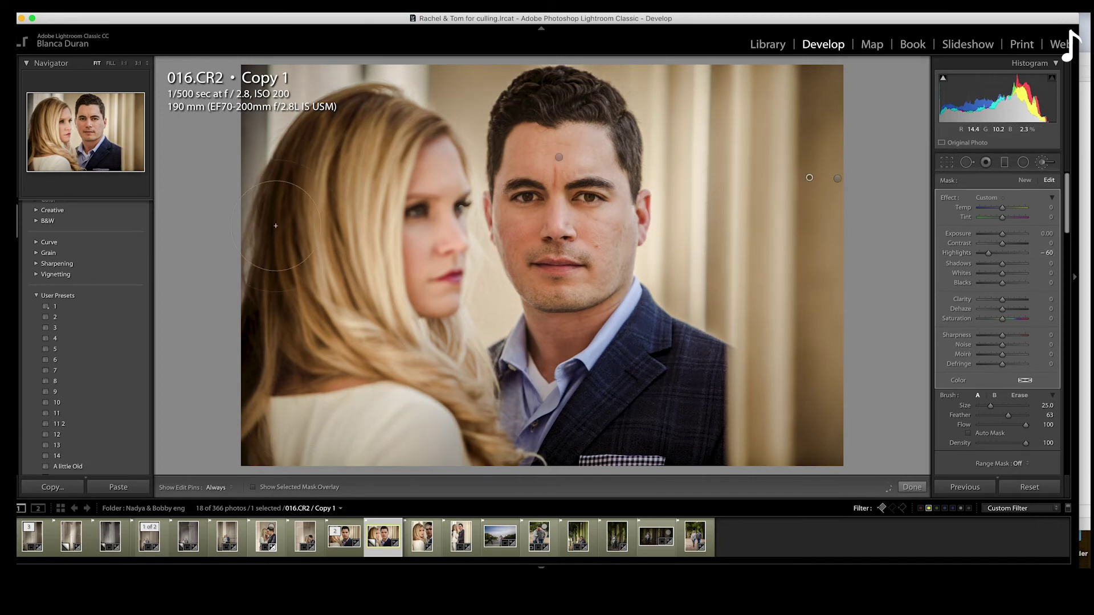
drag(984, 255, 986, 257)
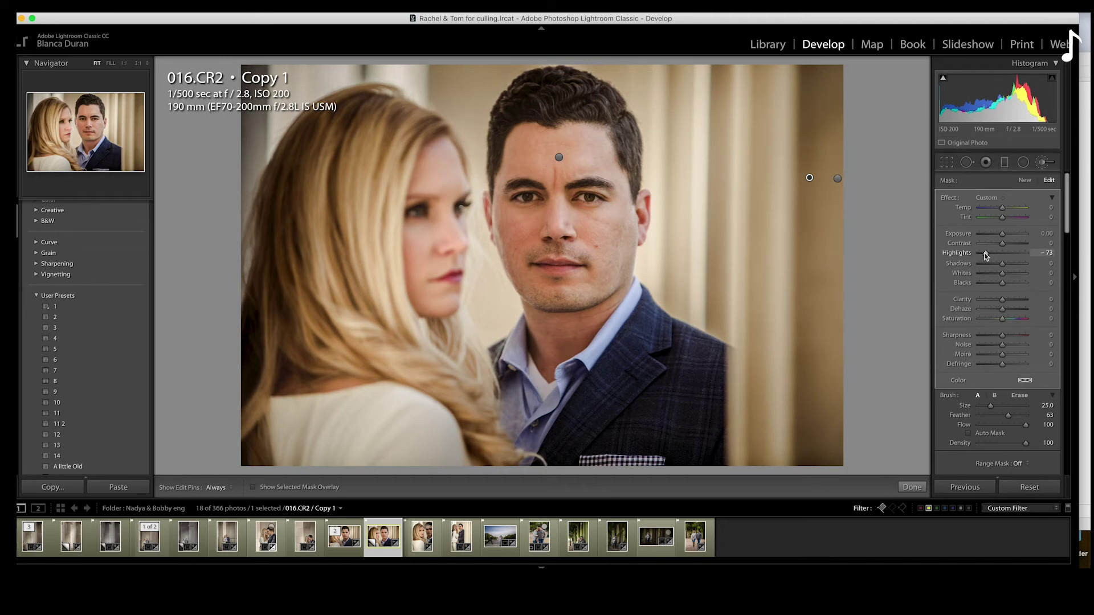
drag(1002, 274, 995, 272)
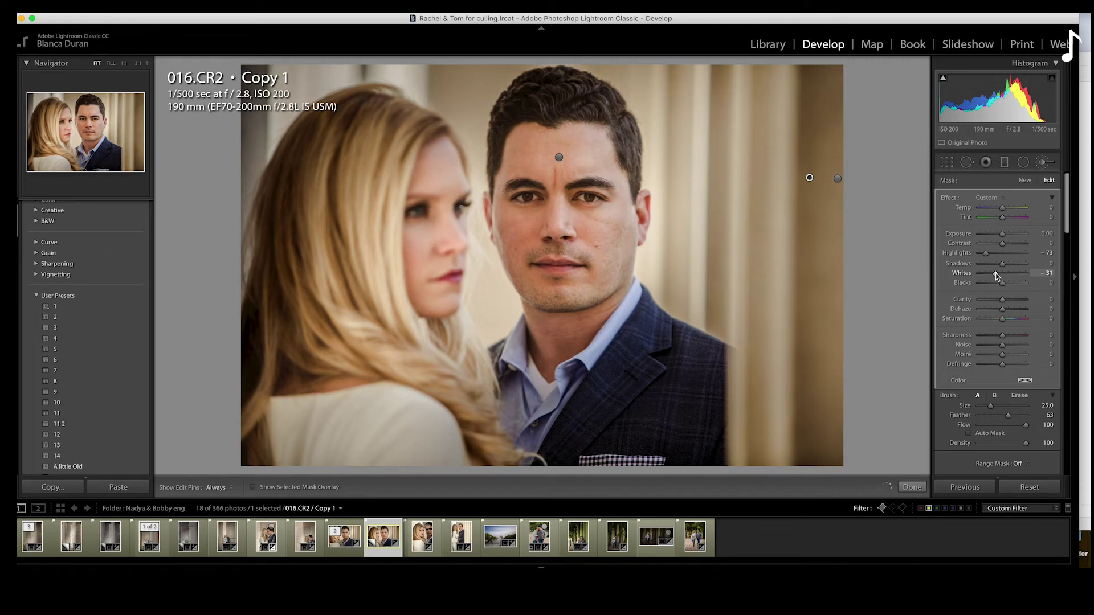
click(1043, 162)
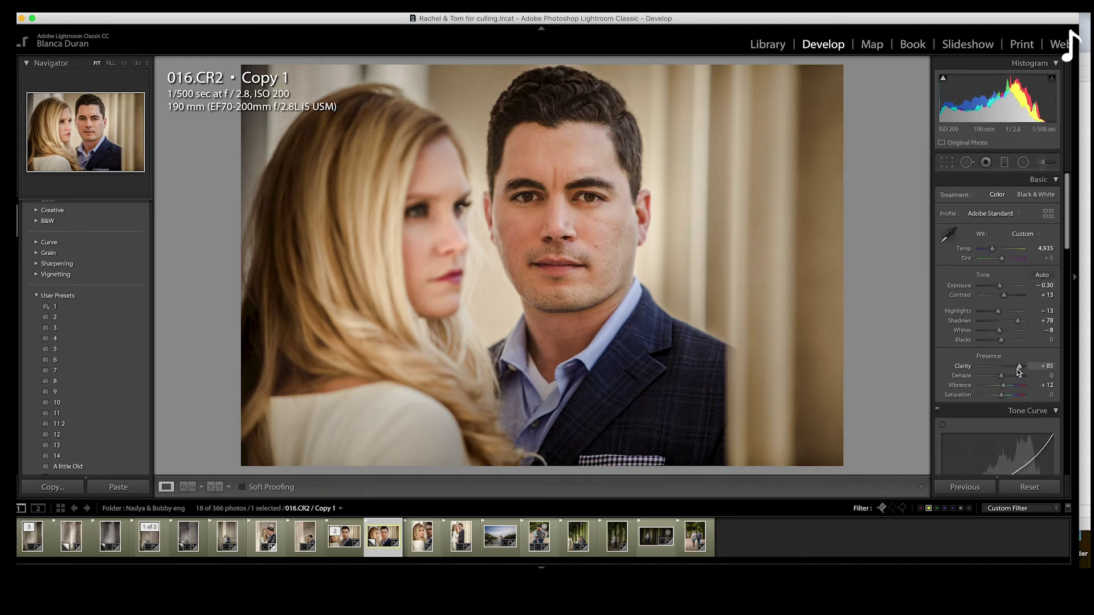
- Deepen the Tone Curve Shadows region on Copy 1, then switch to the original 016.CR2
scroll(1004, 319, down, 10)
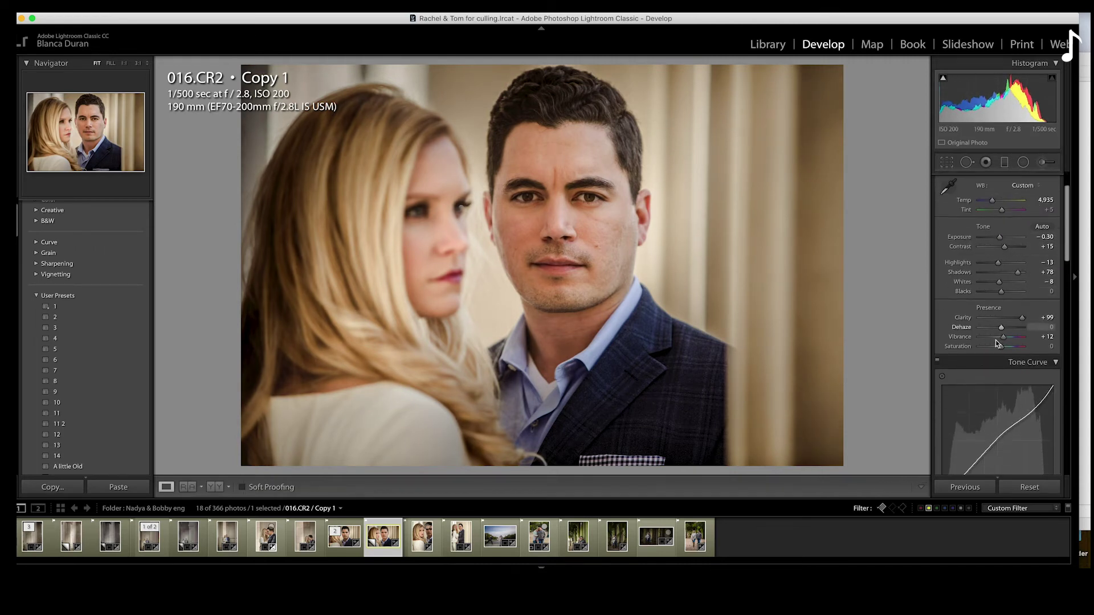
scroll(997, 354, down, 2)
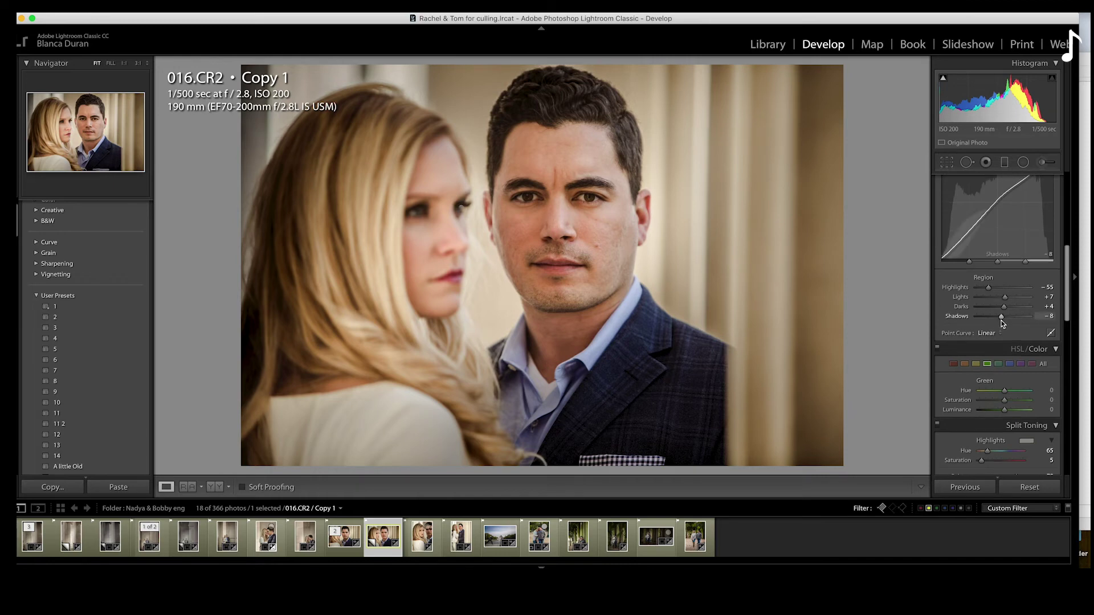
drag(1004, 317, 1006, 317)
scroll(1006, 316, up, 8)
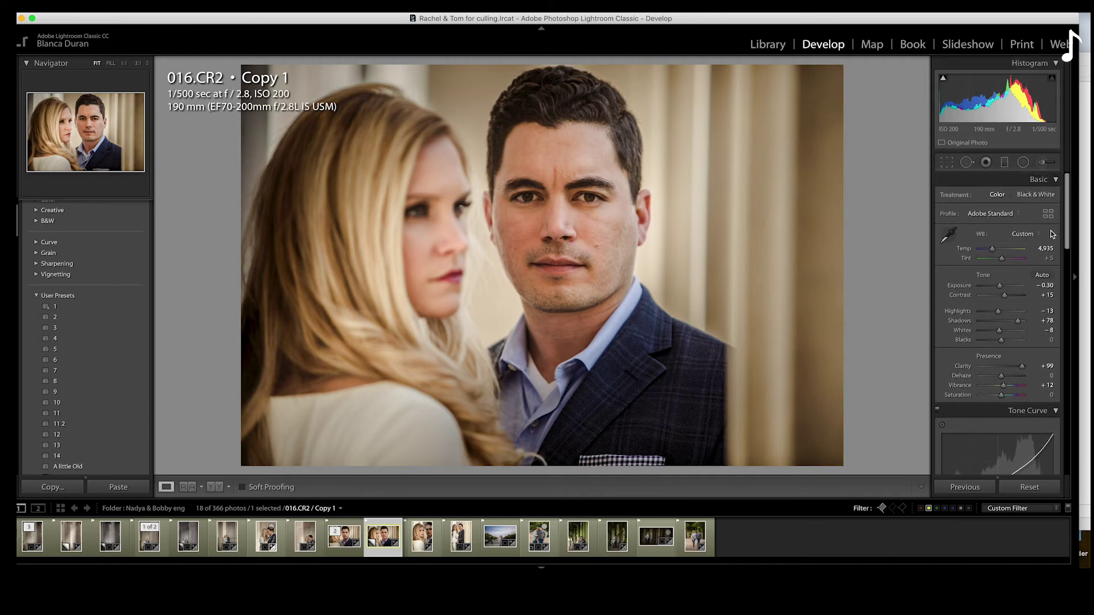
click(341, 541)
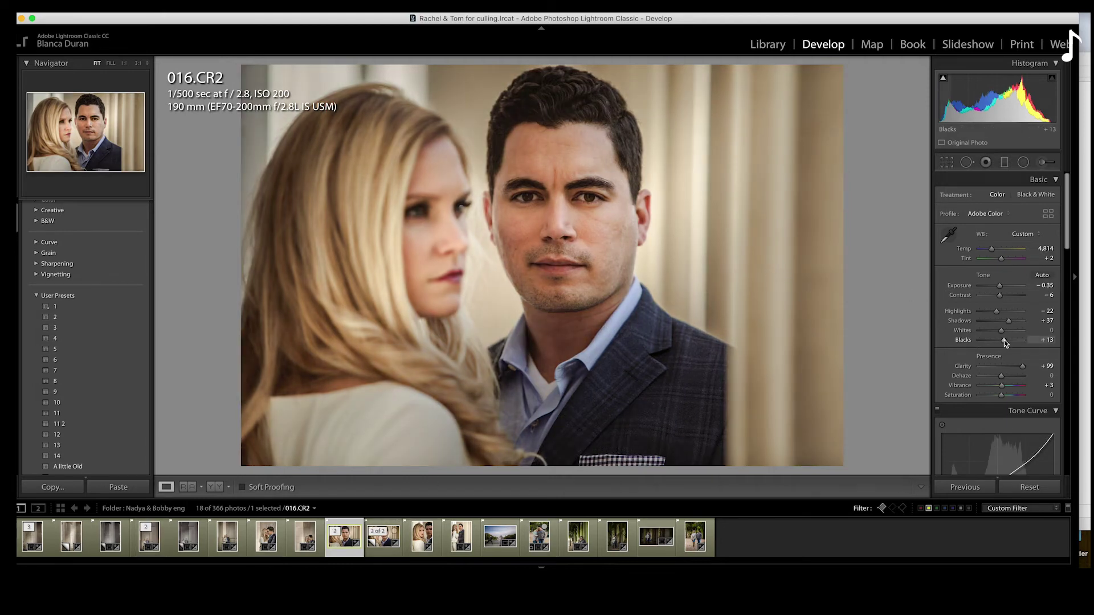
- Nudge the Tone Curve Highlights region to −58
scroll(1005, 341, down, 5)
scroll(1004, 341, down, 6)
click(988, 247)
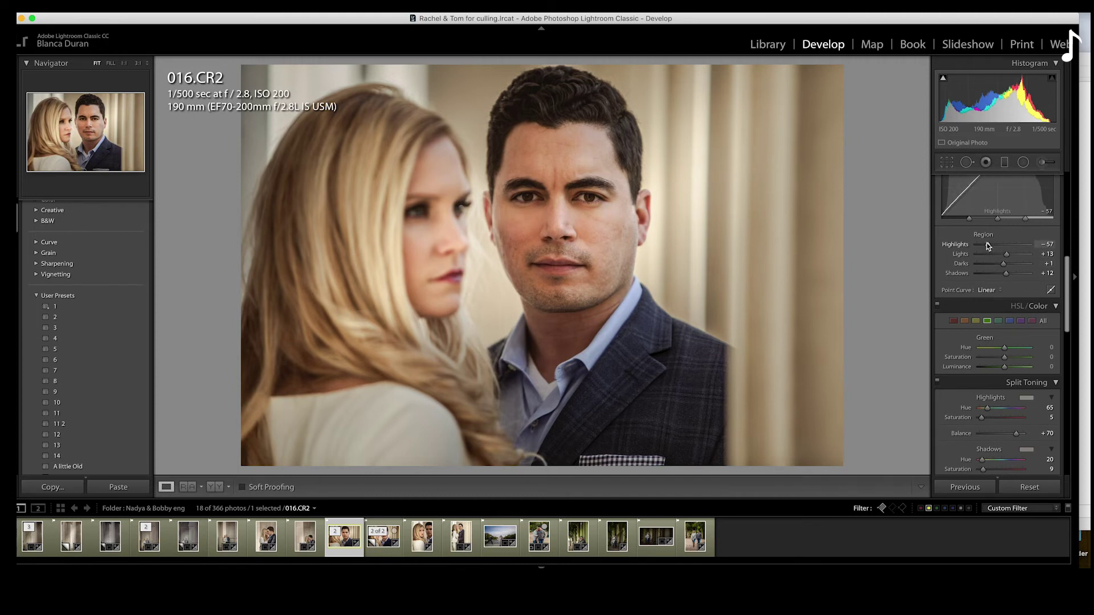
scroll(988, 246, up, 10)
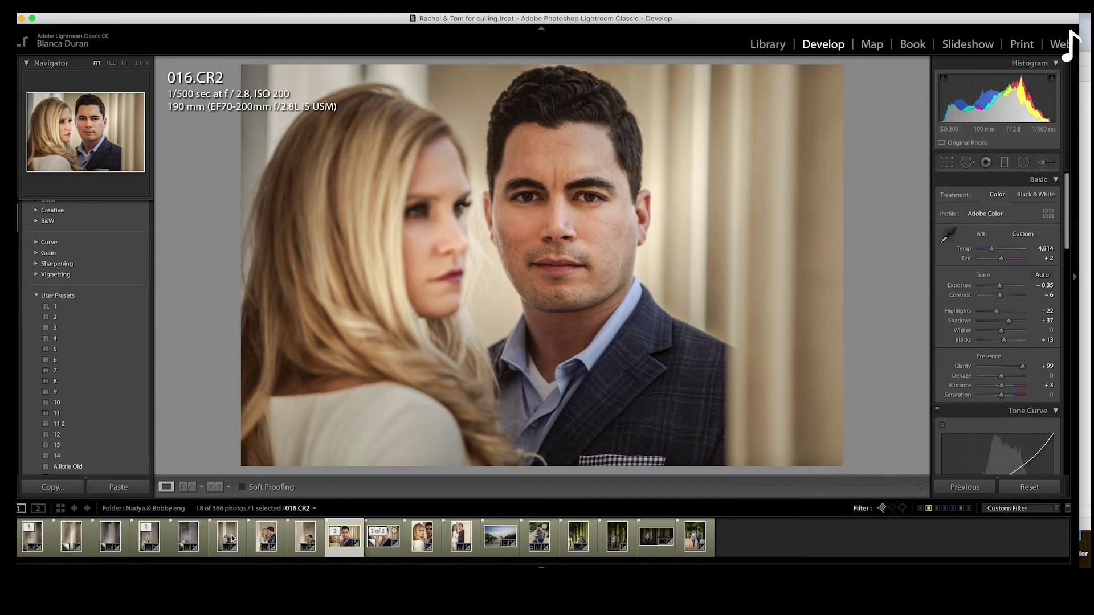
- Compare 005.CR2, 006.CR2 Copy 1 and 027.CR2 in Before/After view, then show 027.CR2 alone
click(220, 489)
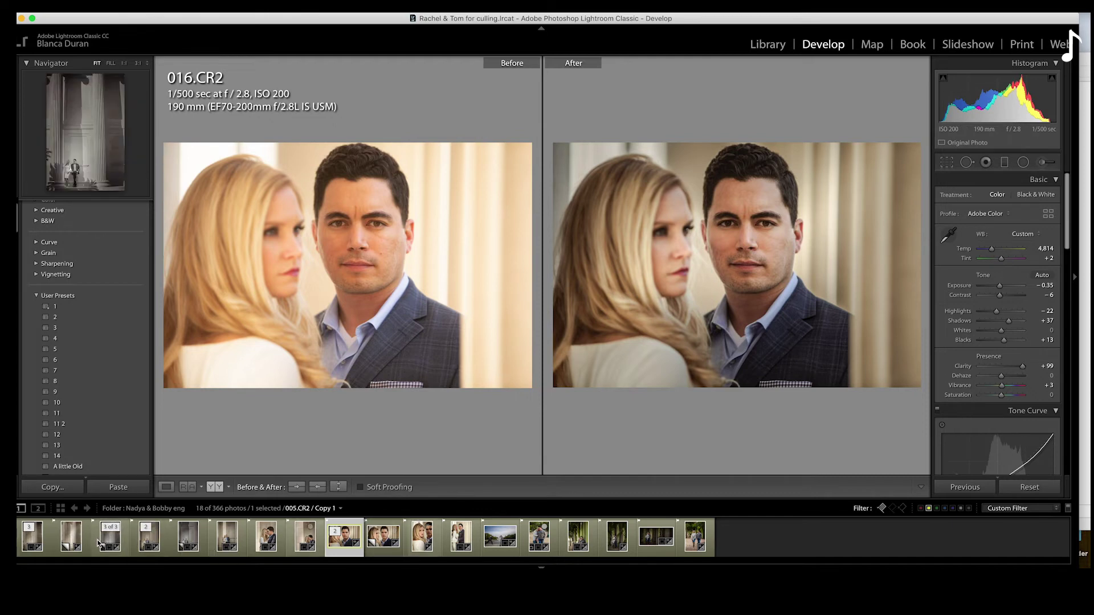
click(33, 544)
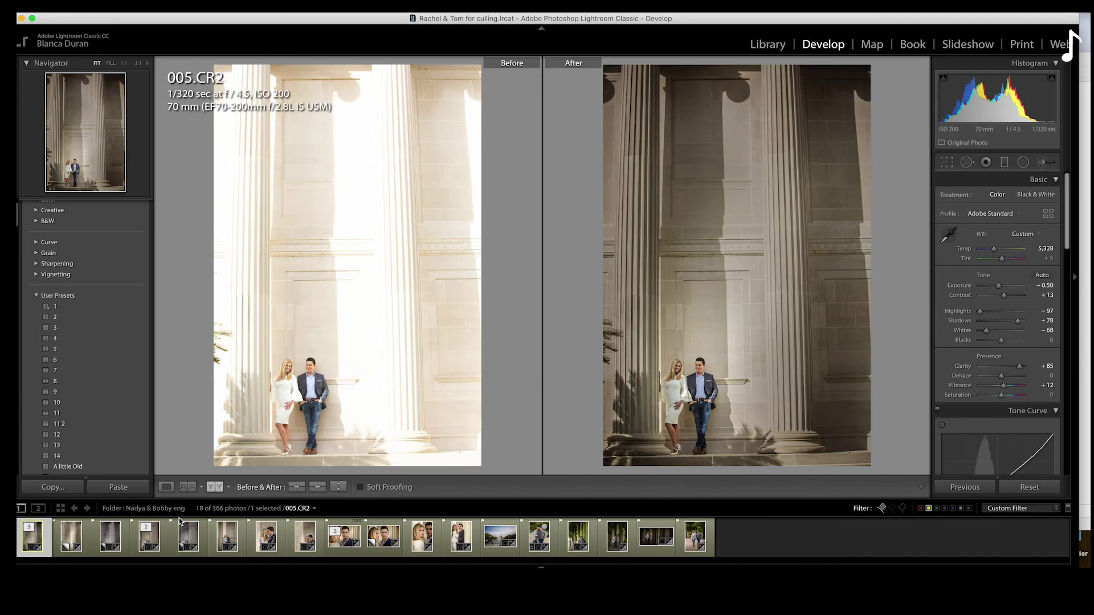
click(381, 541)
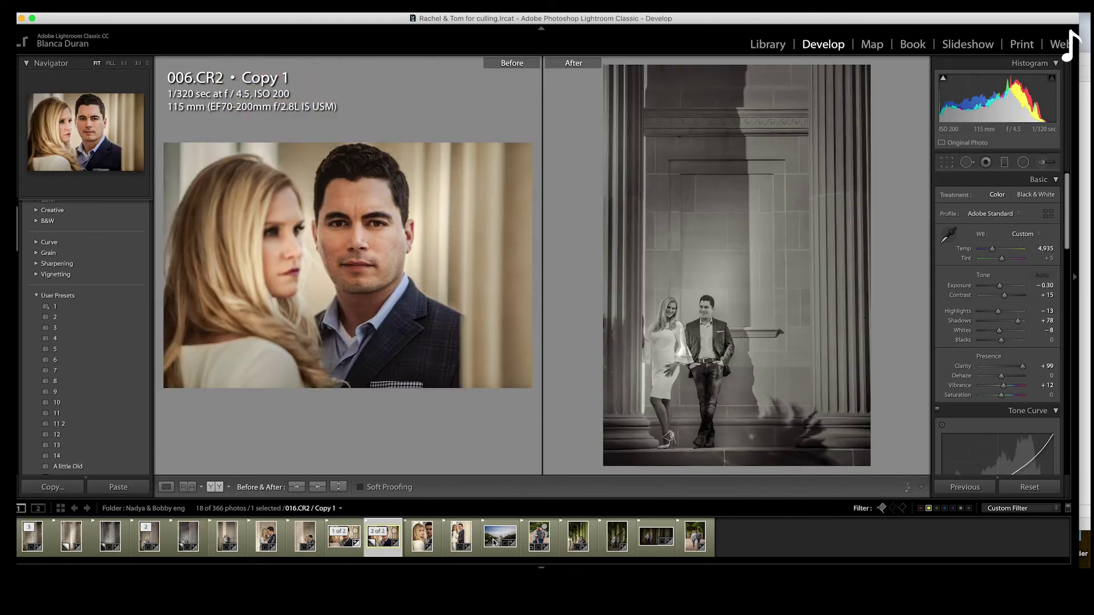
click(493, 541)
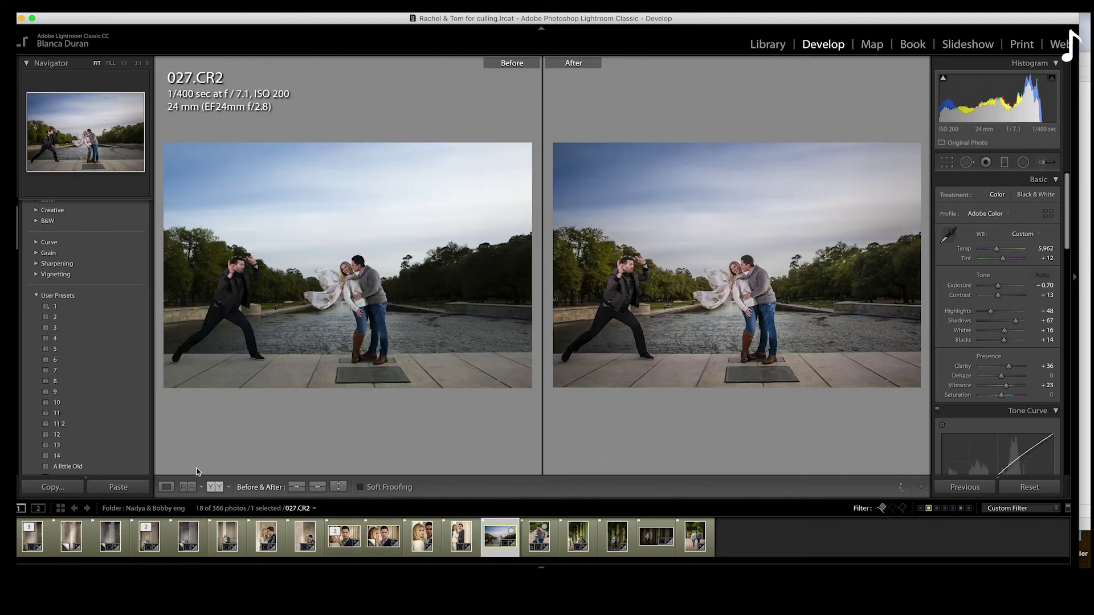
click(170, 487)
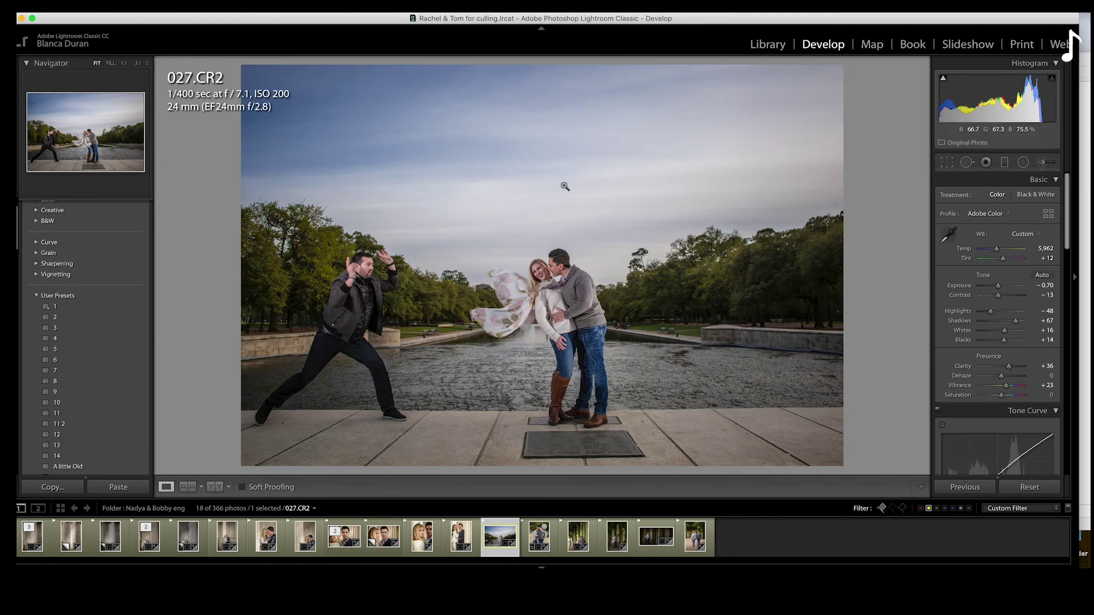
- Create a virtual copy of 027.CR2 and reset its develop settings to defaults
right_click(496, 542)
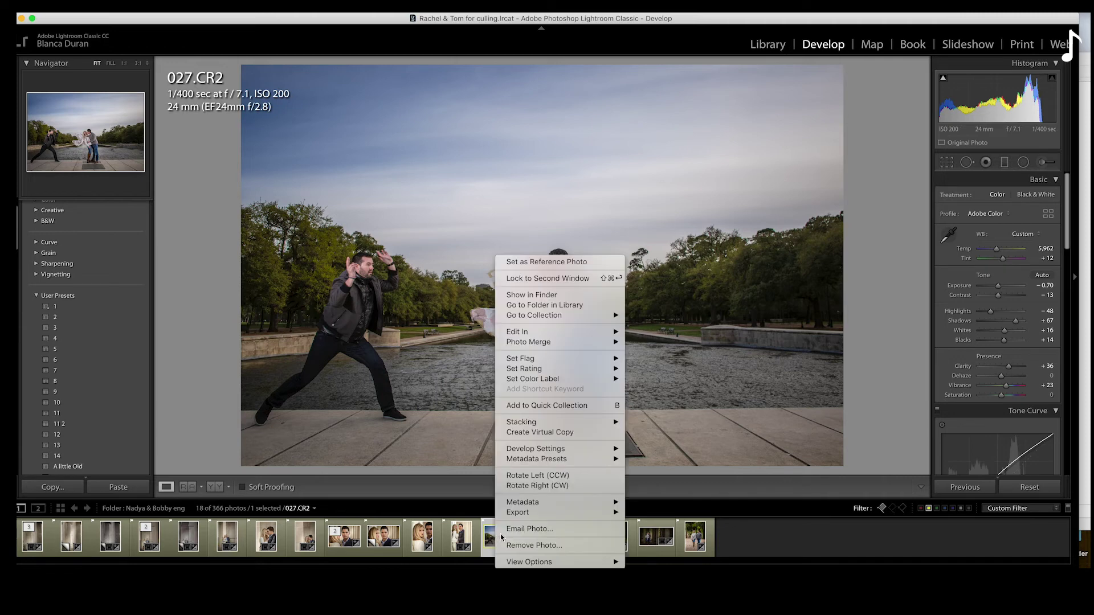
mouse_move(555, 450)
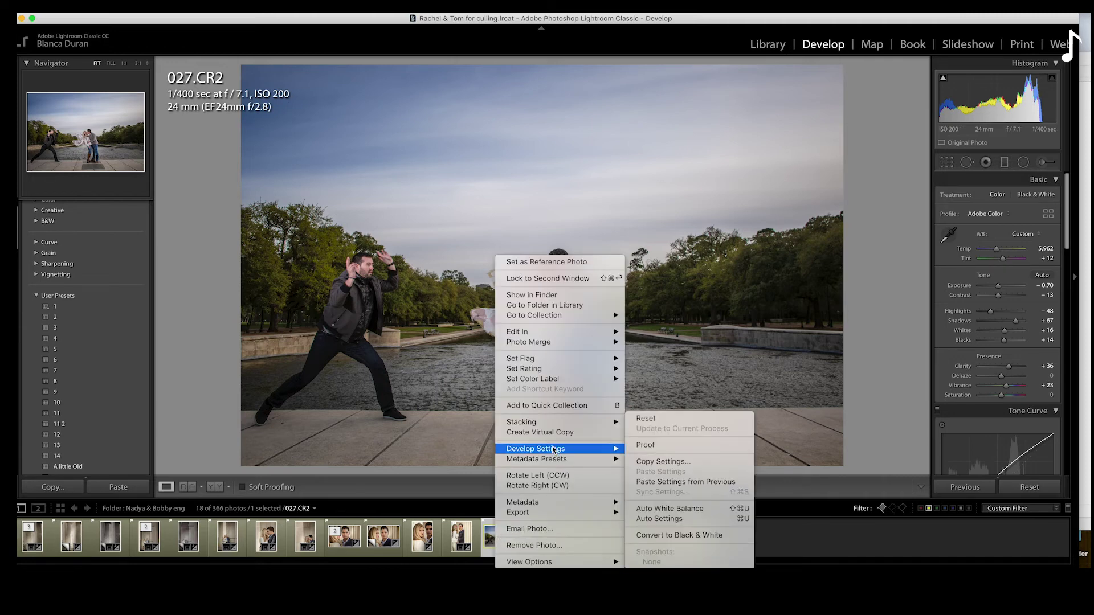
click(551, 433)
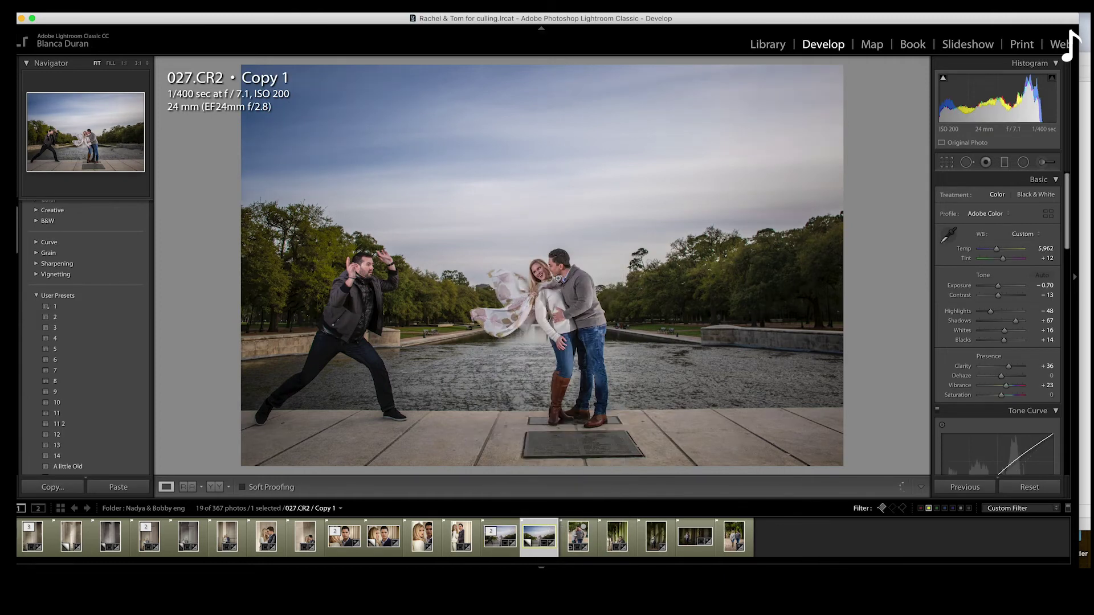
click(1029, 487)
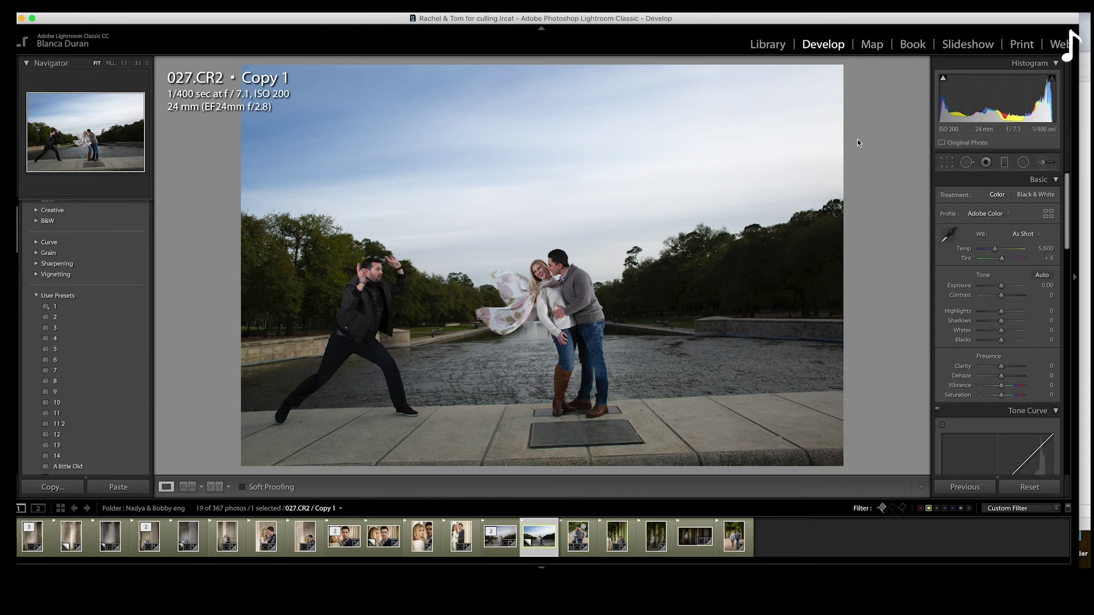
- Straighten the copy's horizon to about 2.74° with the Crop tool and commit it
click(947, 163)
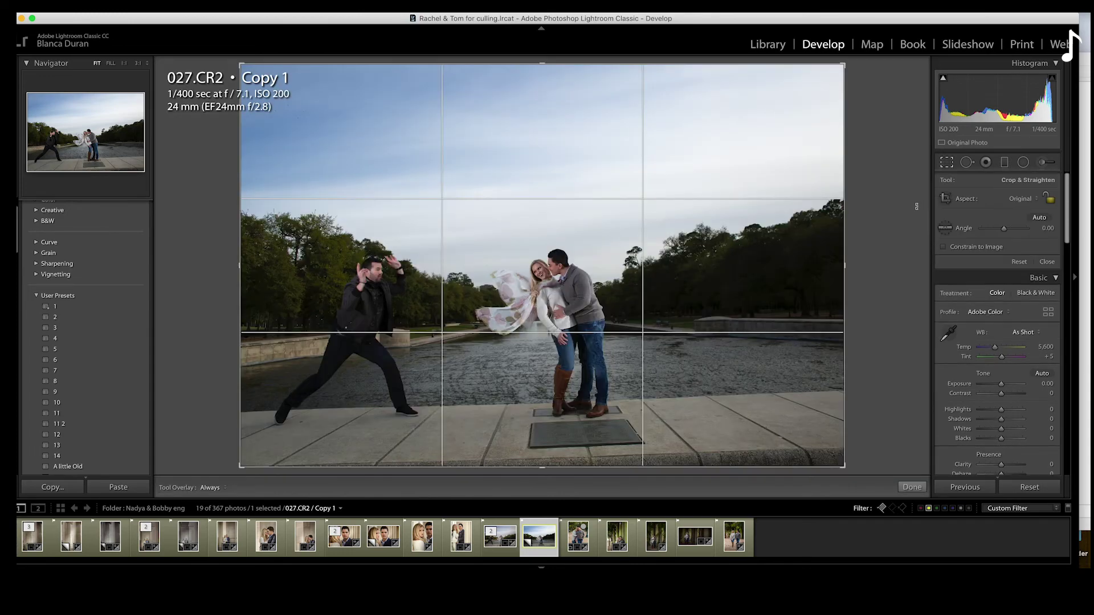
drag(917, 194, 913, 169)
key(Return)
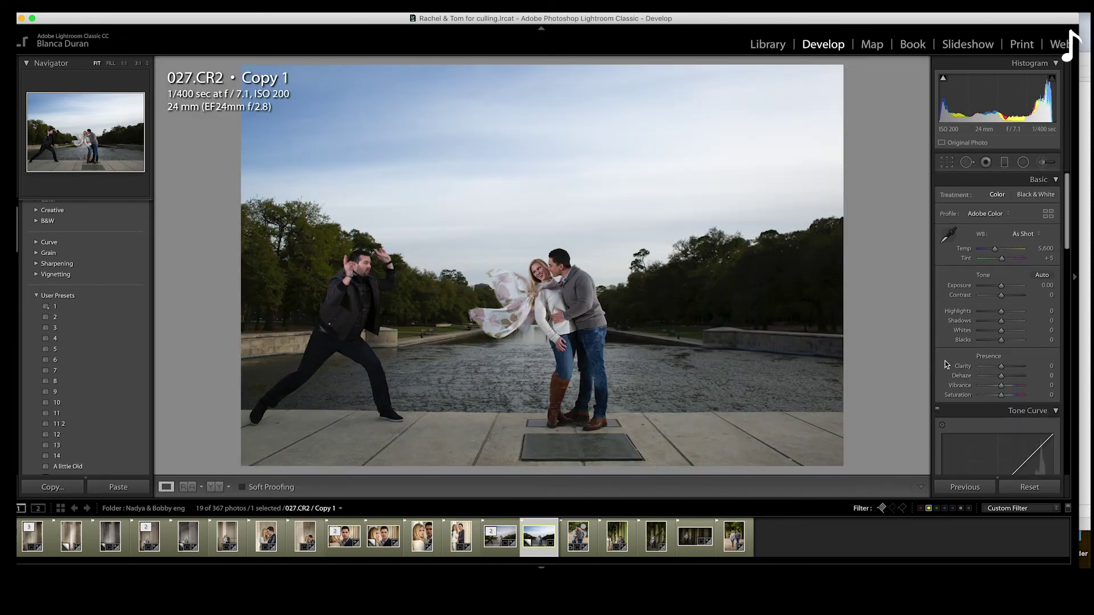
scroll(992, 367, down, 5)
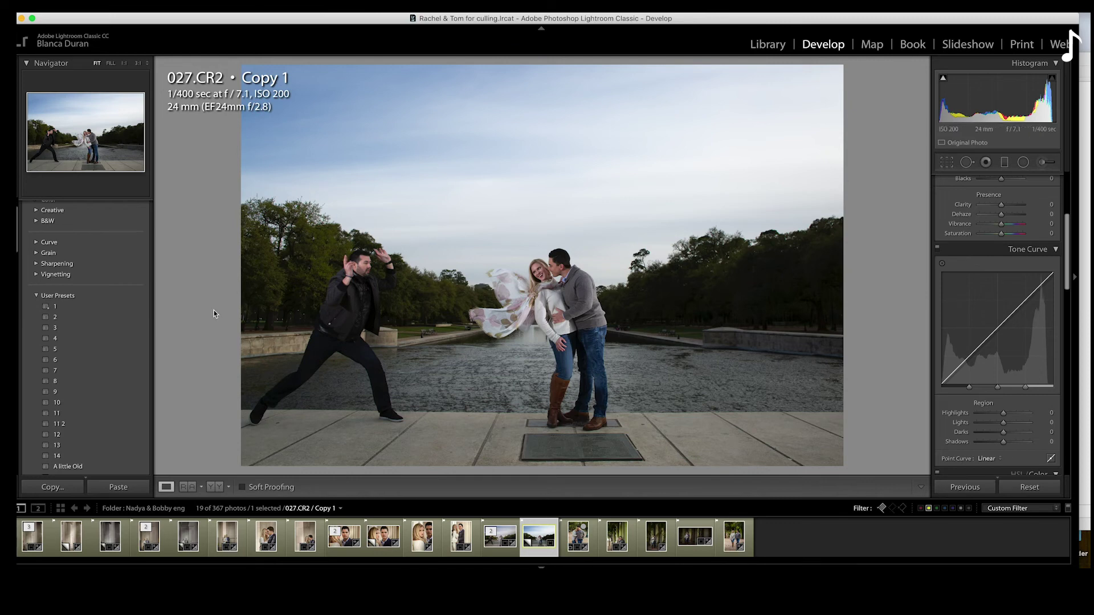
- Lift the RGB point curve in the shadows to a Custom point near 21.6 / 32.5 %
scroll(1003, 402, down, 2)
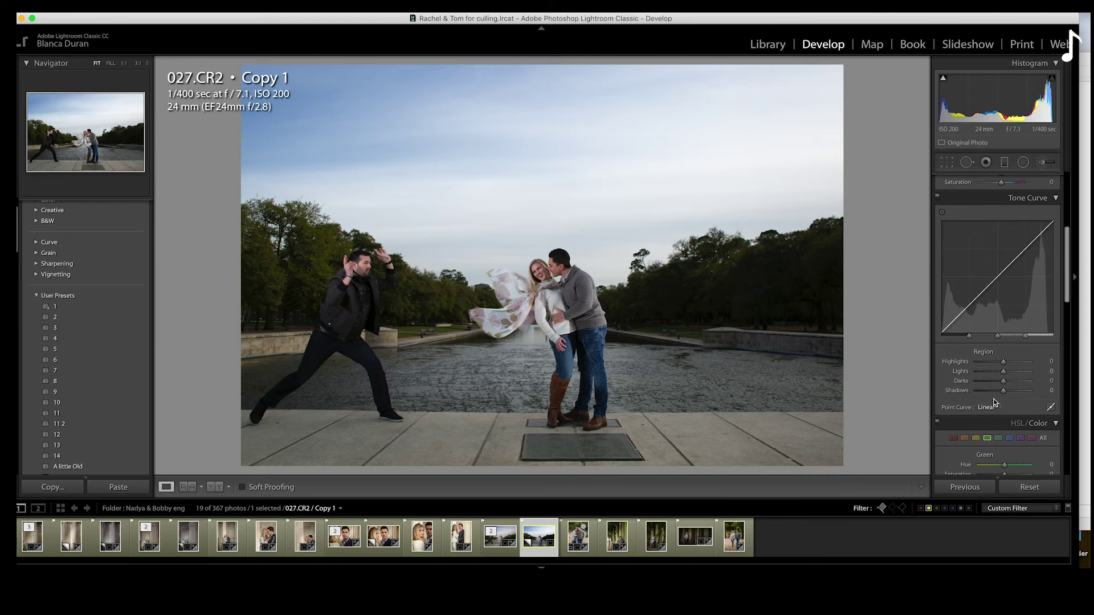
click(1051, 420)
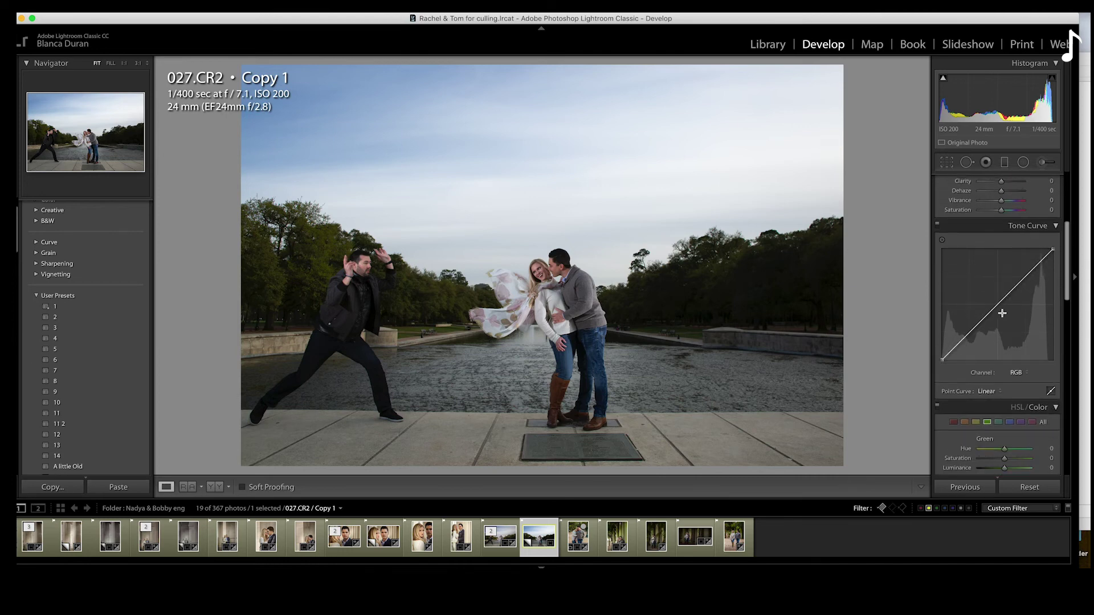
drag(991, 311, 964, 329)
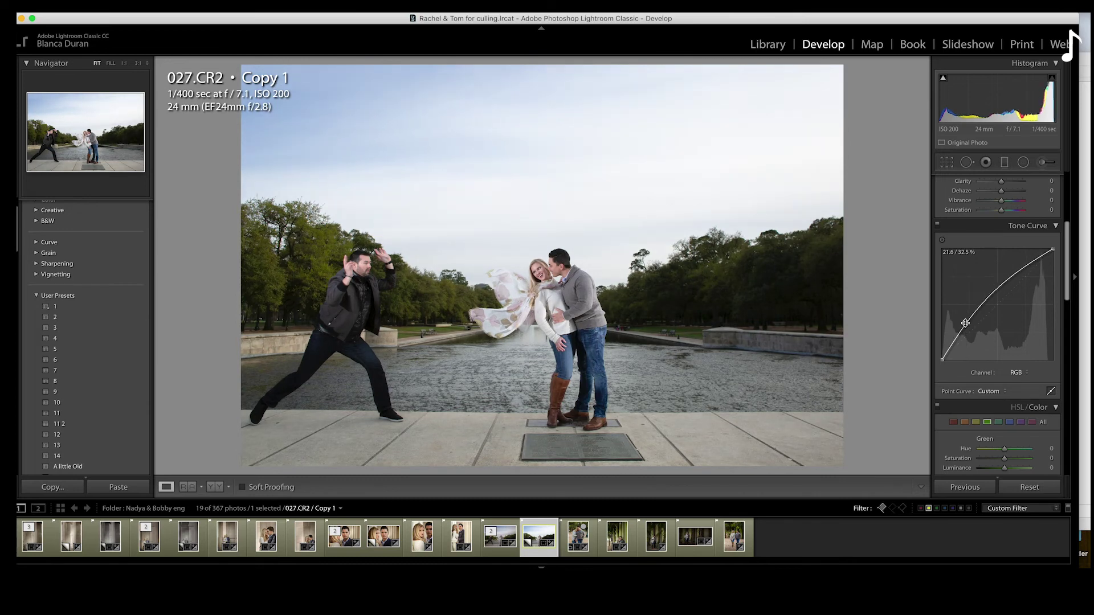
scroll(969, 336, up, 5)
- Drag Basic sliders to Exposure −1.05, Contrast −26, Highlights −27, Shadows +89, Whites −22, Clarity +47
drag(1001, 286, 1000, 285)
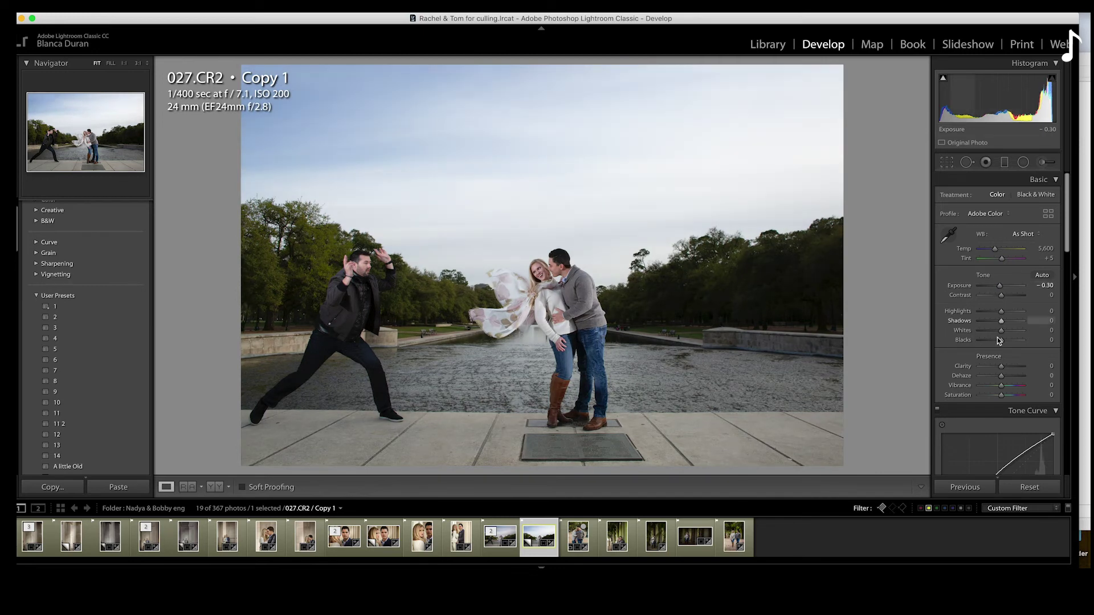
mouse_move(1018, 367)
mouse_down()
mouse_move(1004, 367)
mouse_move(1013, 366)
mouse_up()
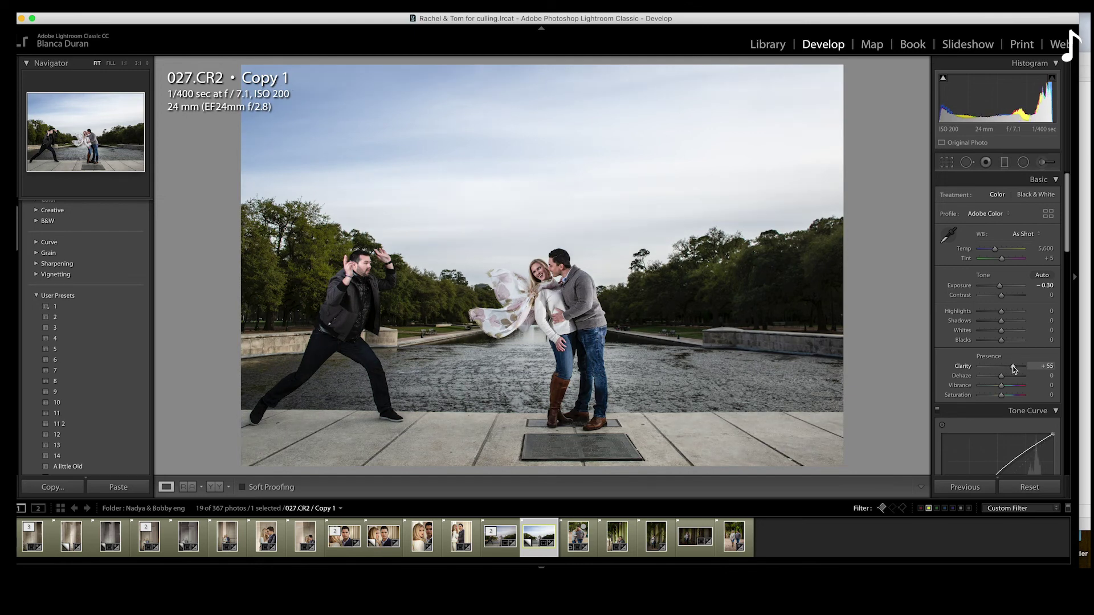
drag(1015, 367, 1014, 367)
drag(1001, 312, 998, 285)
drag(1013, 366, 995, 331)
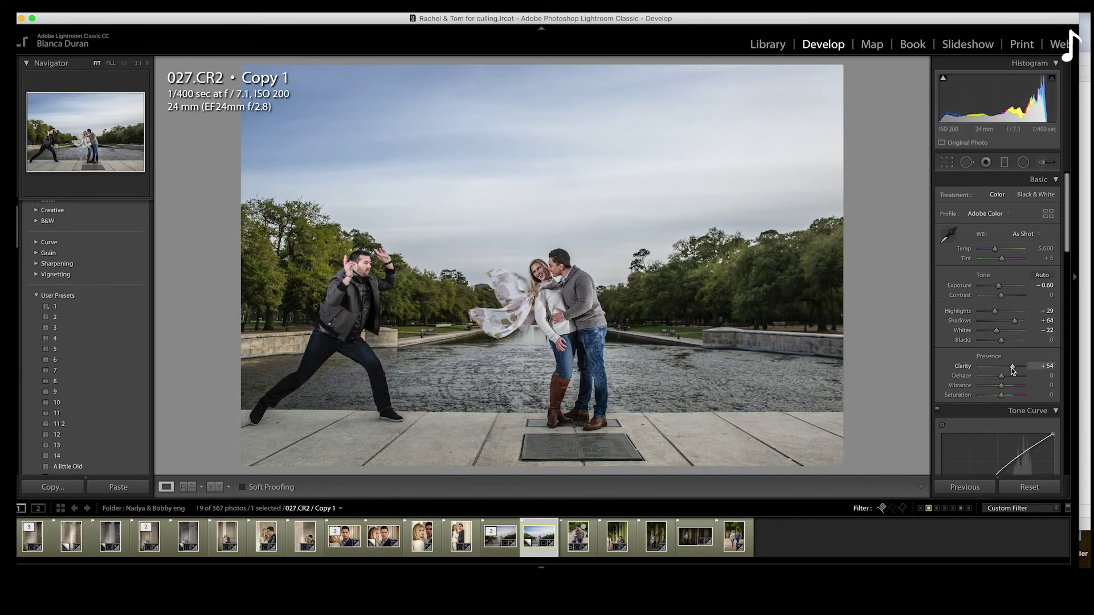
drag(1000, 285, 997, 311)
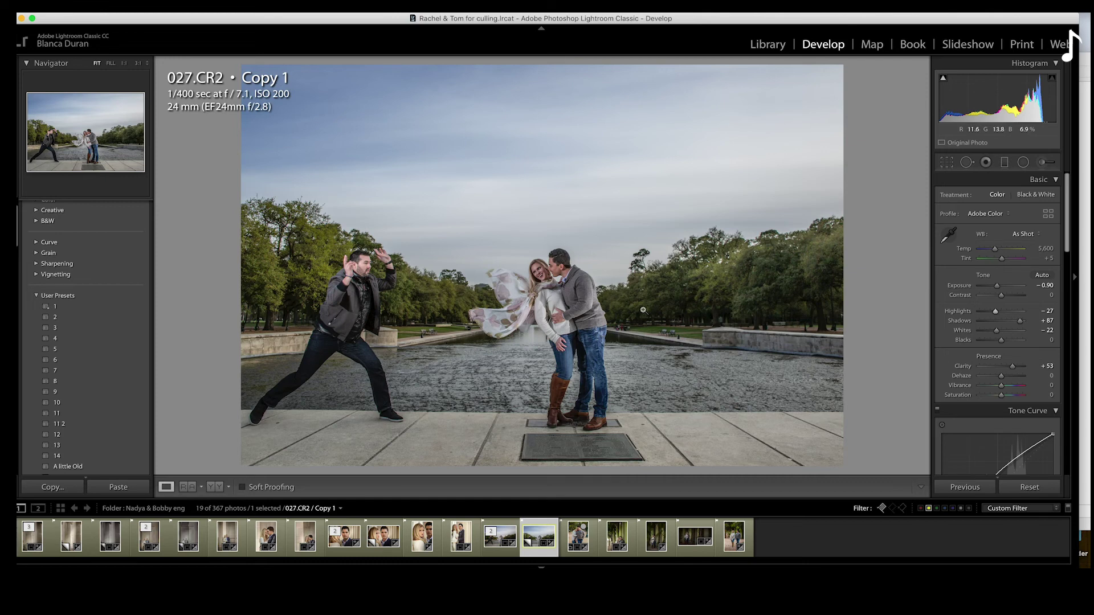
drag(1021, 321, 1021, 322)
drag(1014, 366, 1011, 366)
drag(1001, 295, 995, 296)
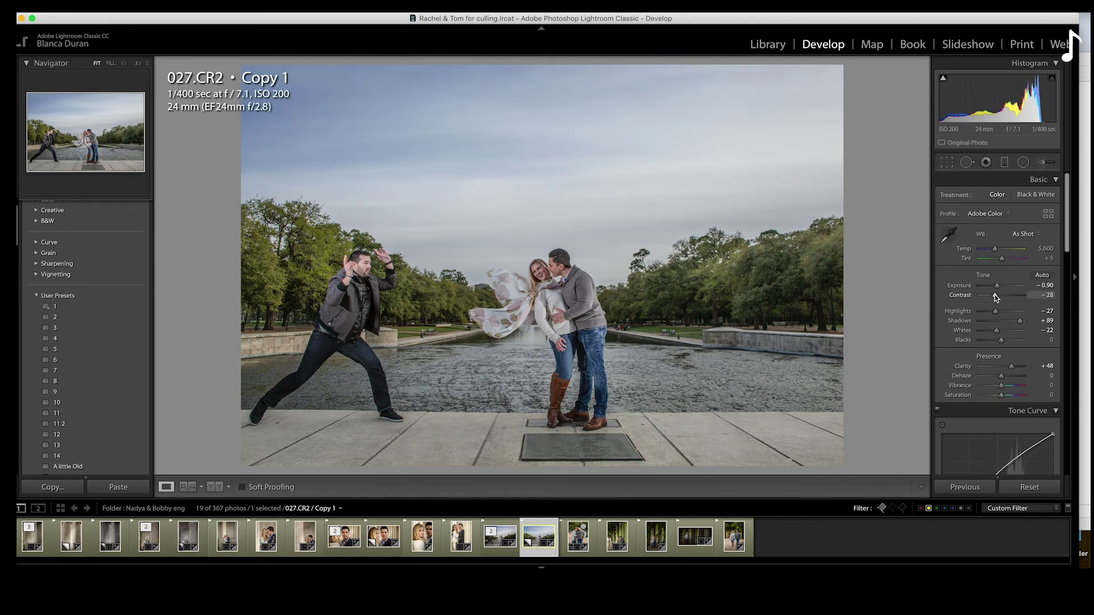
drag(995, 295, 996, 295)
drag(997, 285, 996, 286)
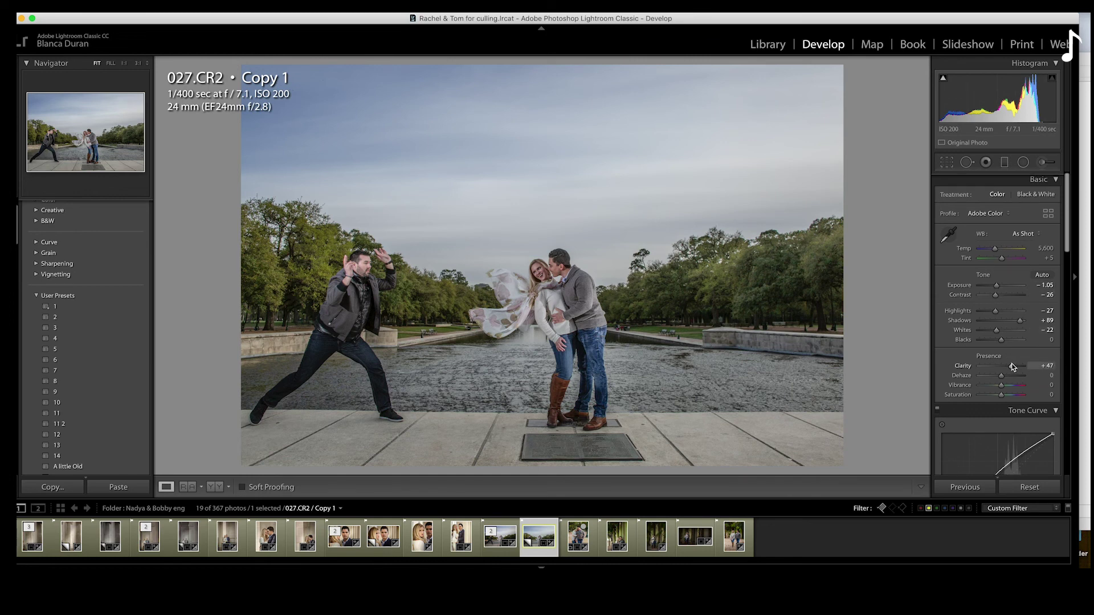
- Brush over the trees with Clarity −18 and Sharpness −27, then close the brush
click(1044, 162)
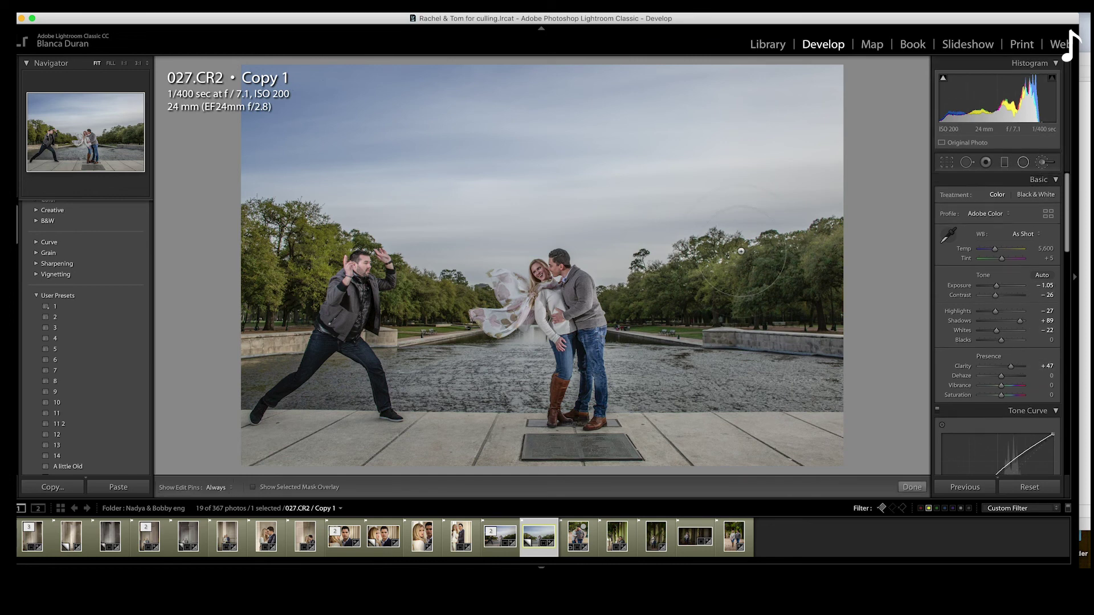
click(642, 304)
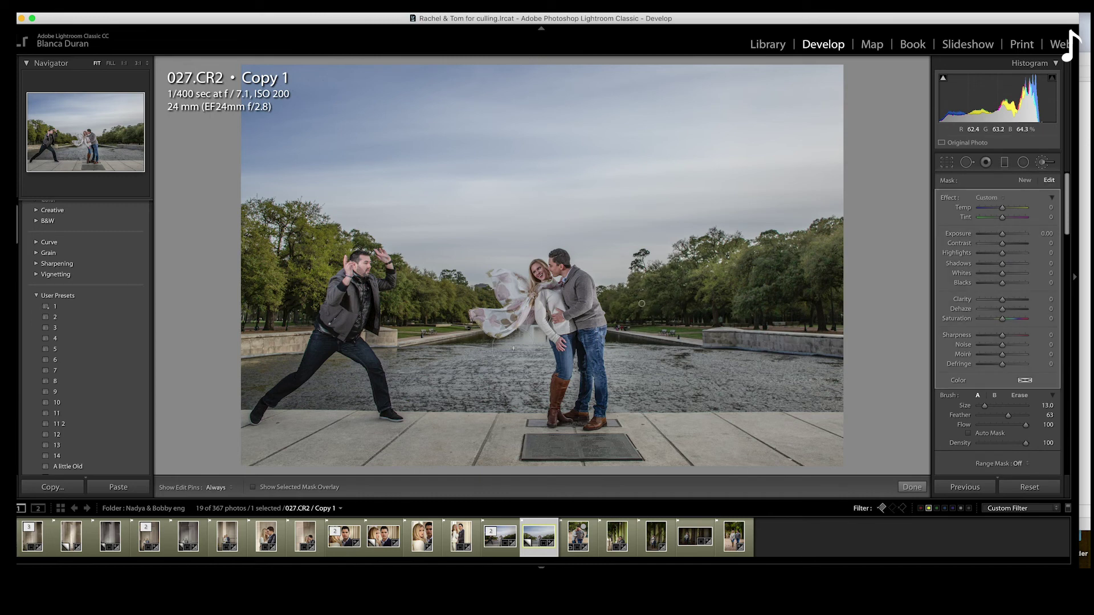
key(h)
key(h)
drag(1002, 300, 1001, 304)
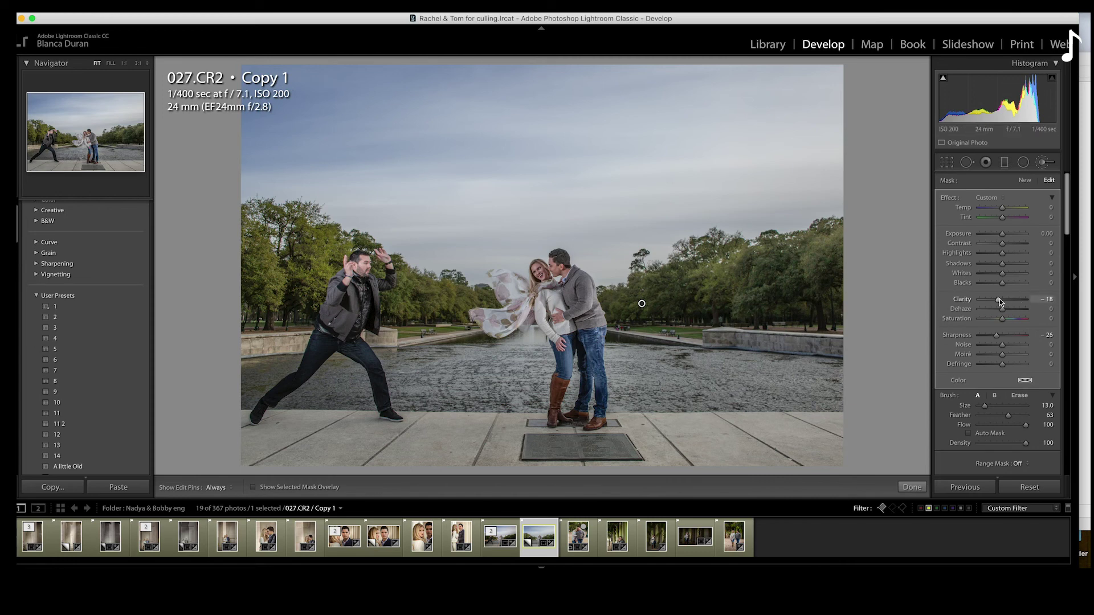
drag(997, 335, 996, 335)
click(1041, 165)
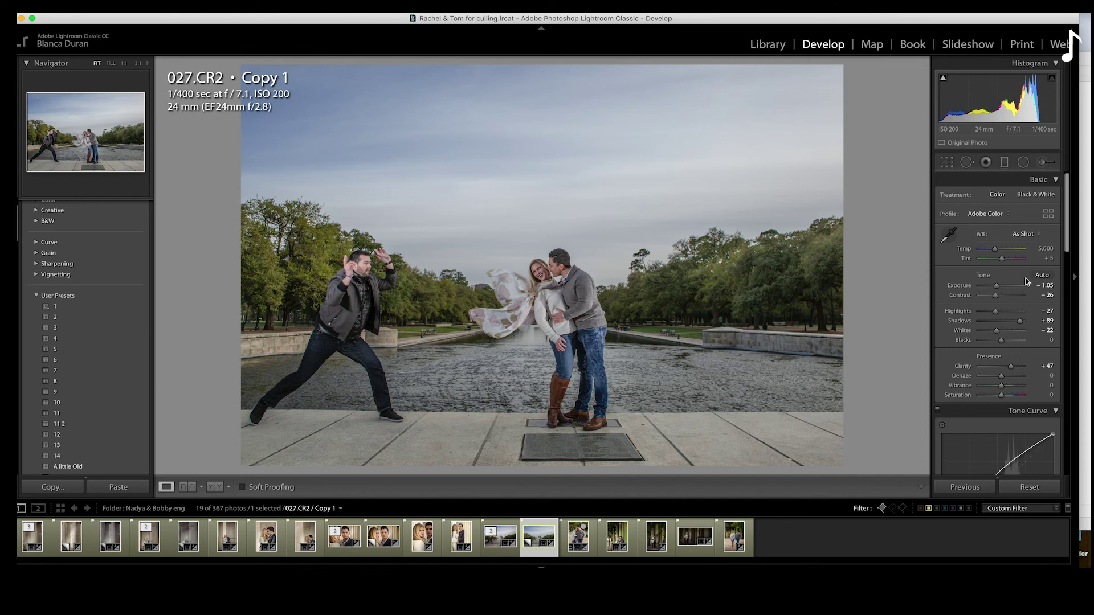
- Set Vibrance +26, Clarity +36 and a −38 vignette Amount, then reopen the Adjustment Brush
drag(1001, 385, 1010, 367)
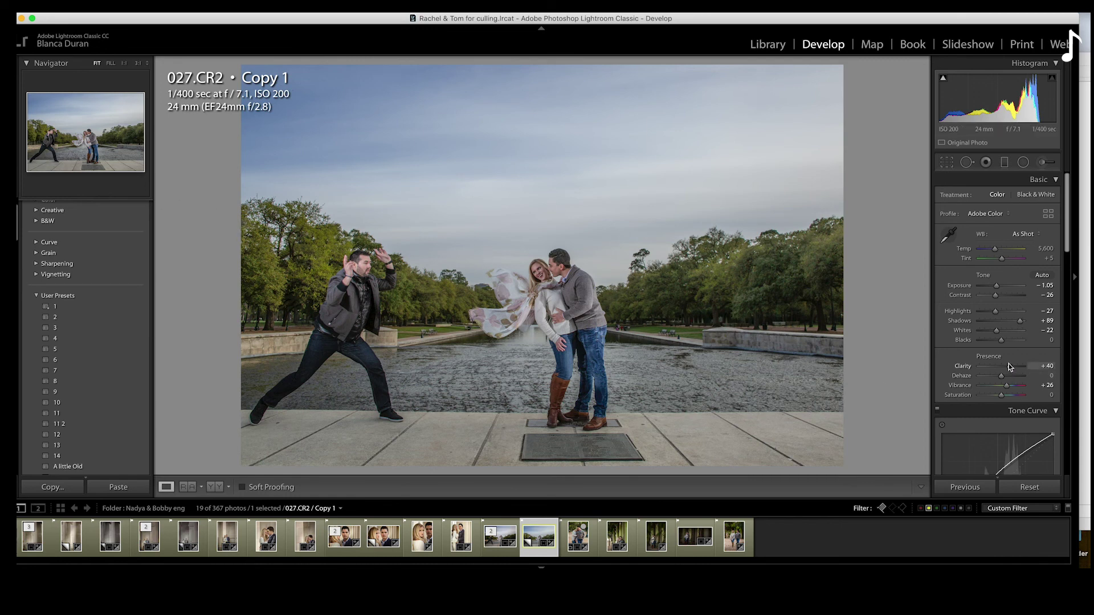
scroll(1004, 365, down, 10)
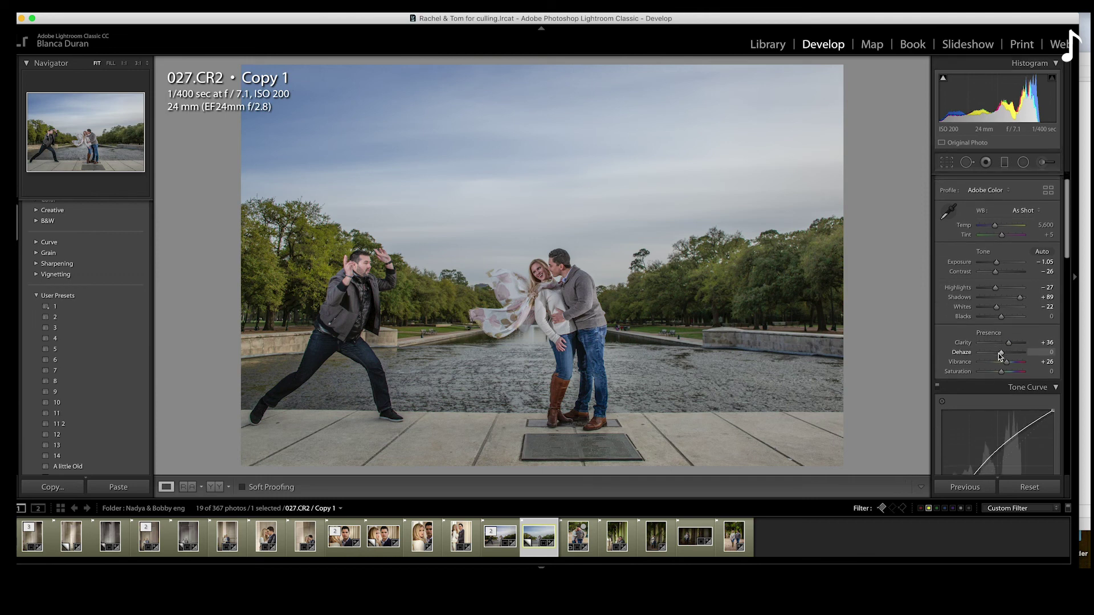
scroll(998, 361, down, 8)
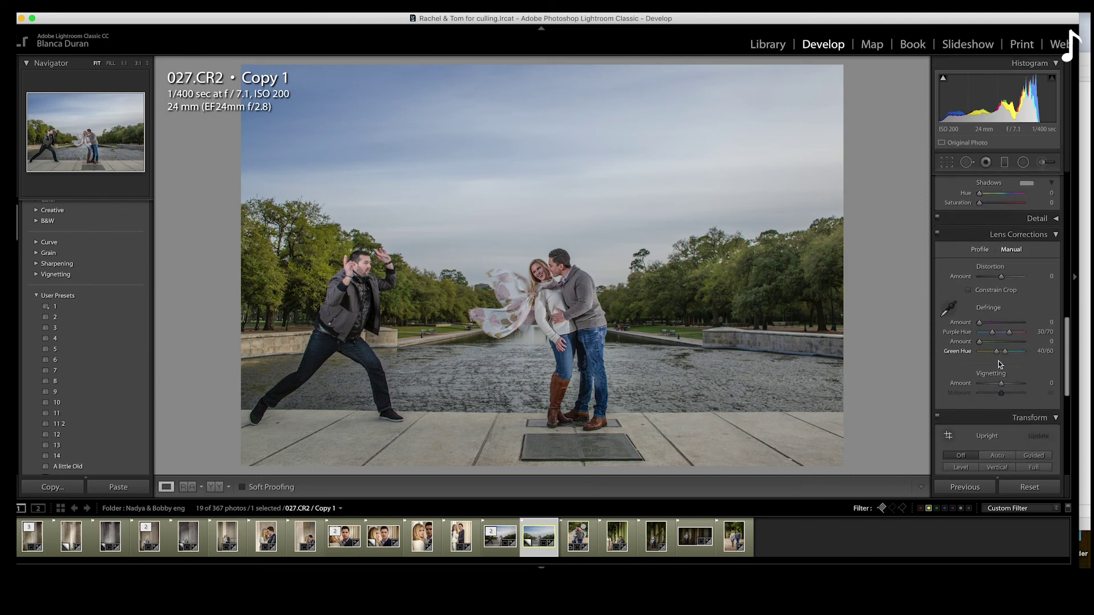
drag(1001, 363, 985, 371)
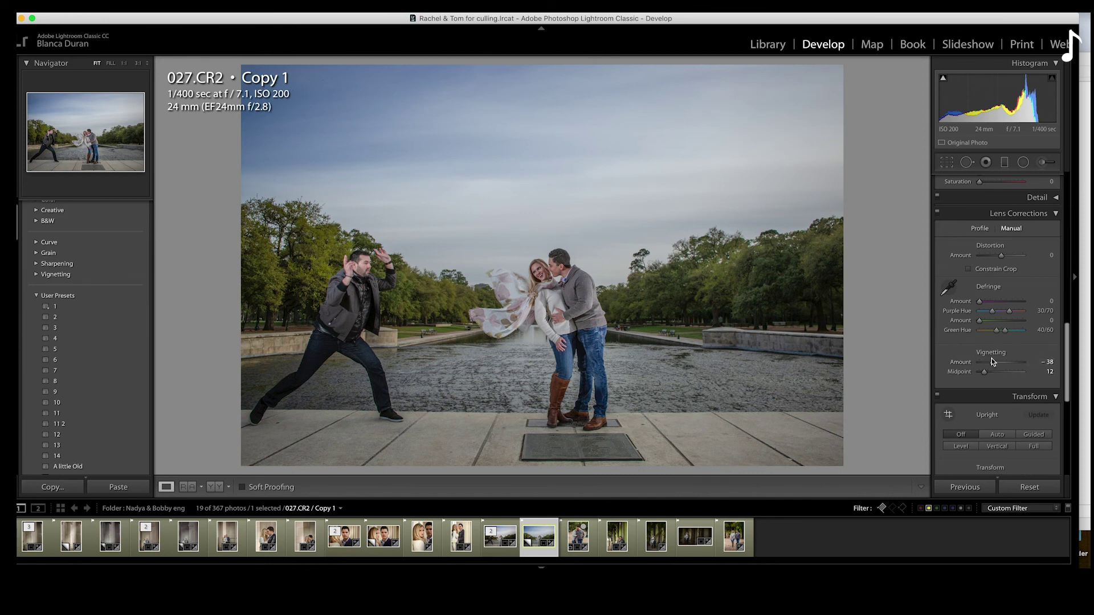
click(1043, 162)
scroll(701, 207, up, 10)
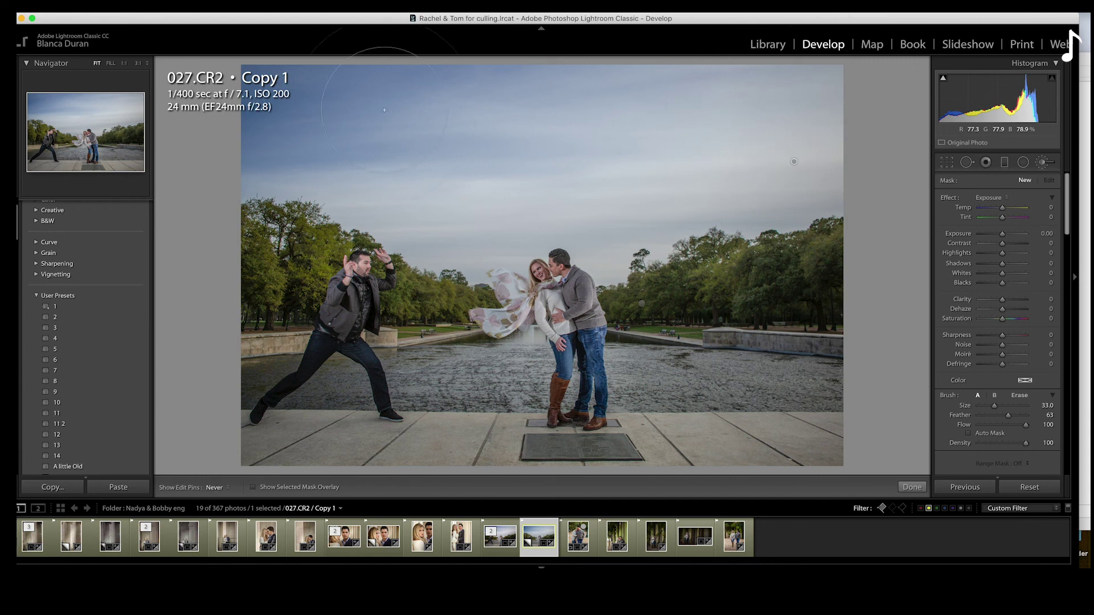
- Paint a brush mask over the sky of Copy 1 and darken its exposure to -0.90
click(642, 303)
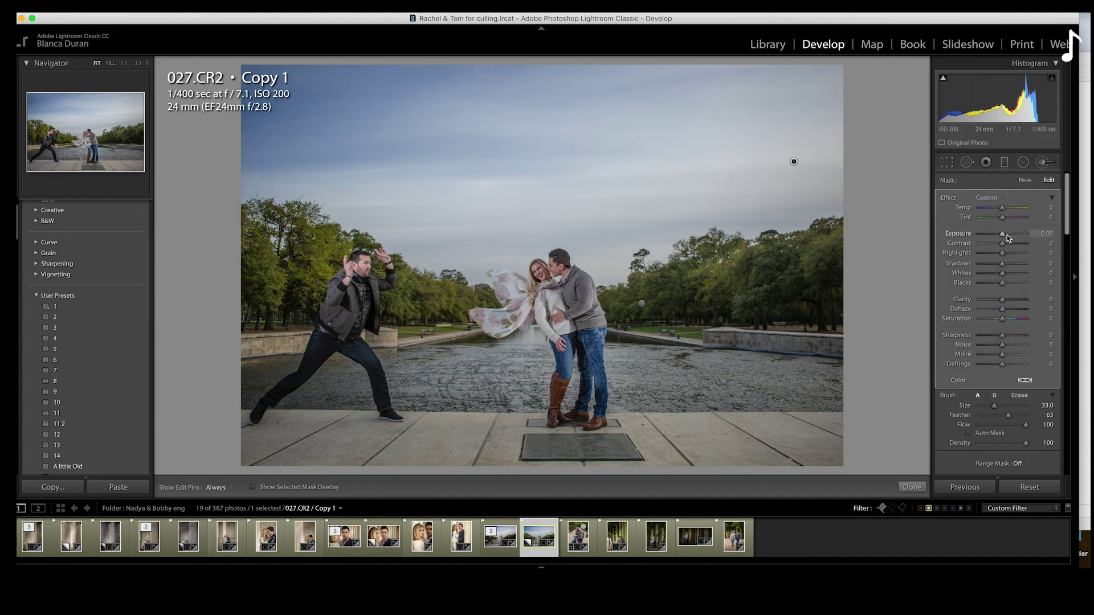
drag(1001, 234, 997, 234)
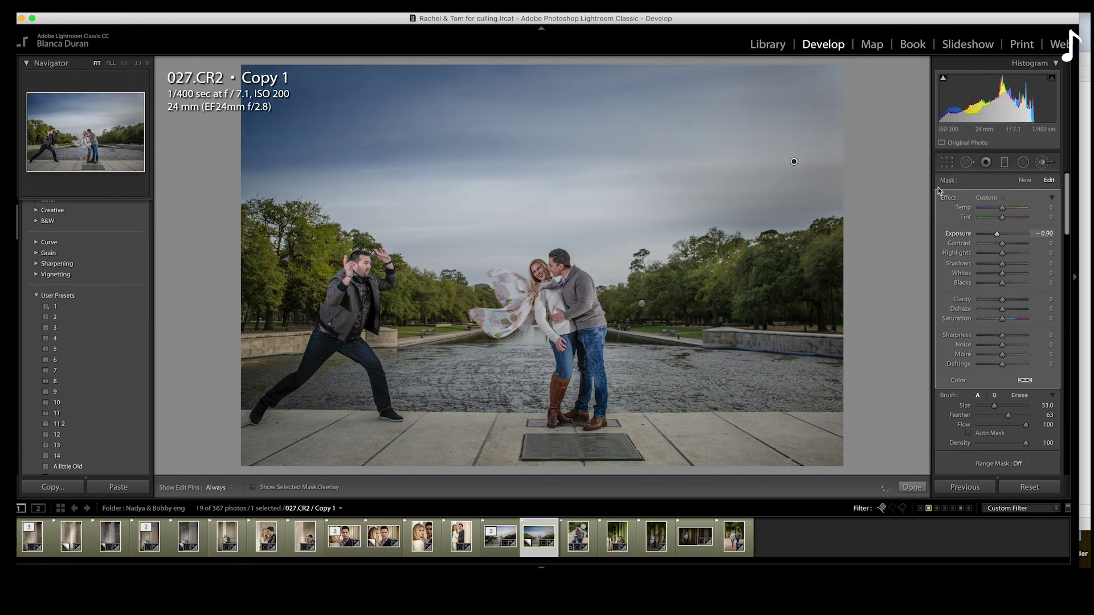
key(h)
- Ease the sky mask exposure back to about -0.01, then switch to the original 027.CR2
scroll(792, 161, down, 3)
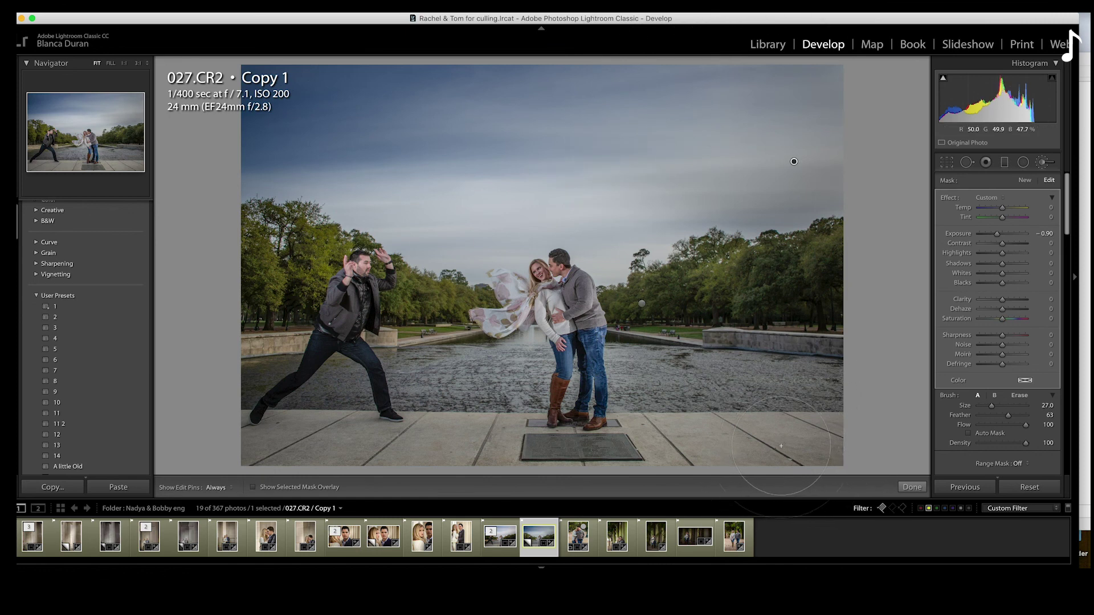
key(h)
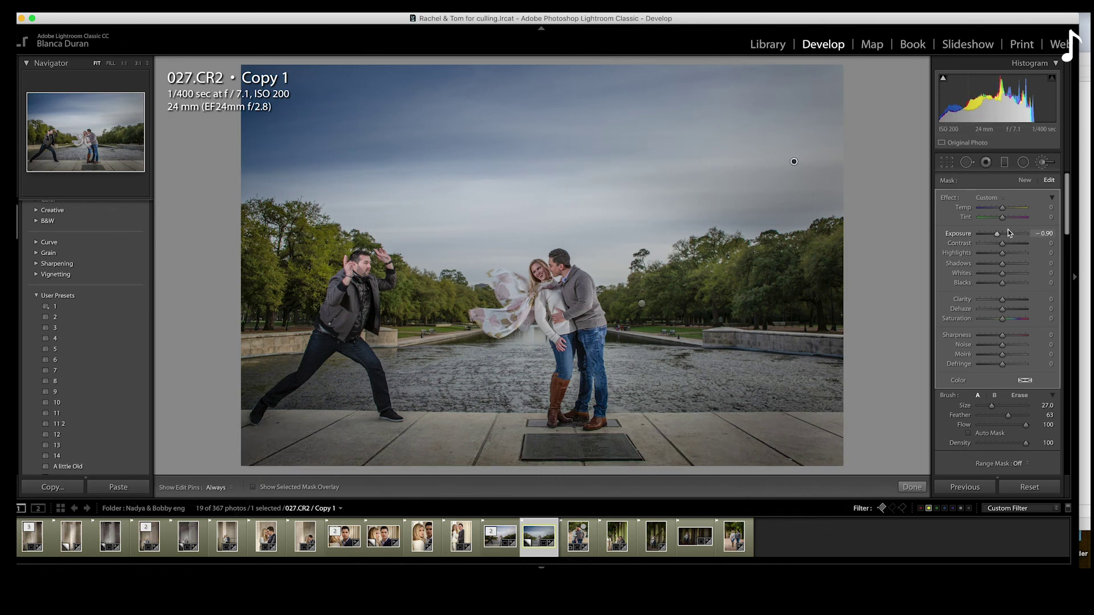
drag(998, 234, 1003, 237)
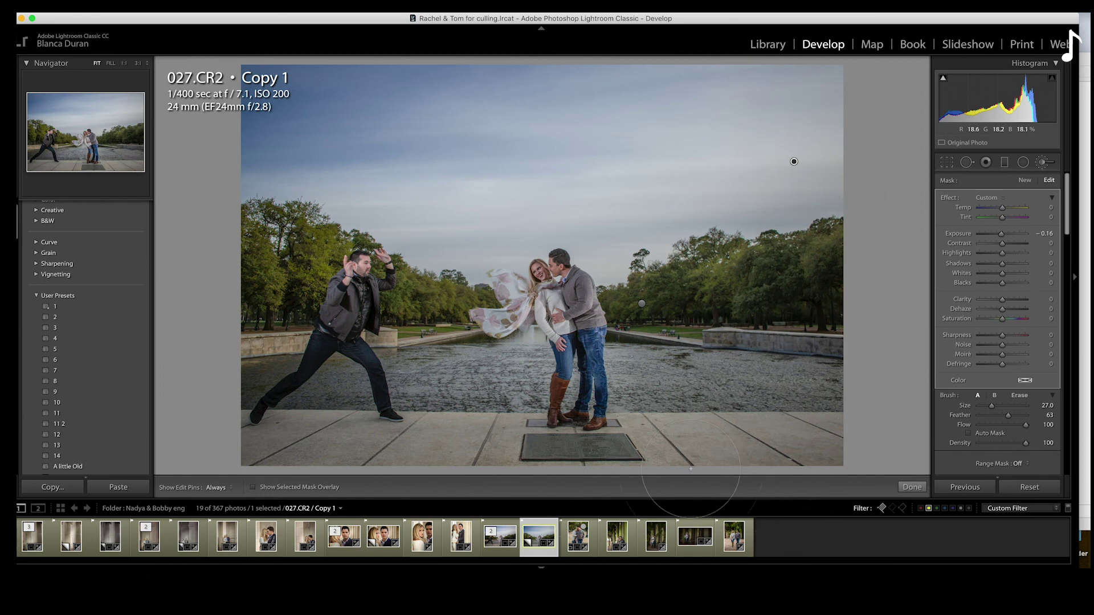
drag(1003, 237, 1004, 237)
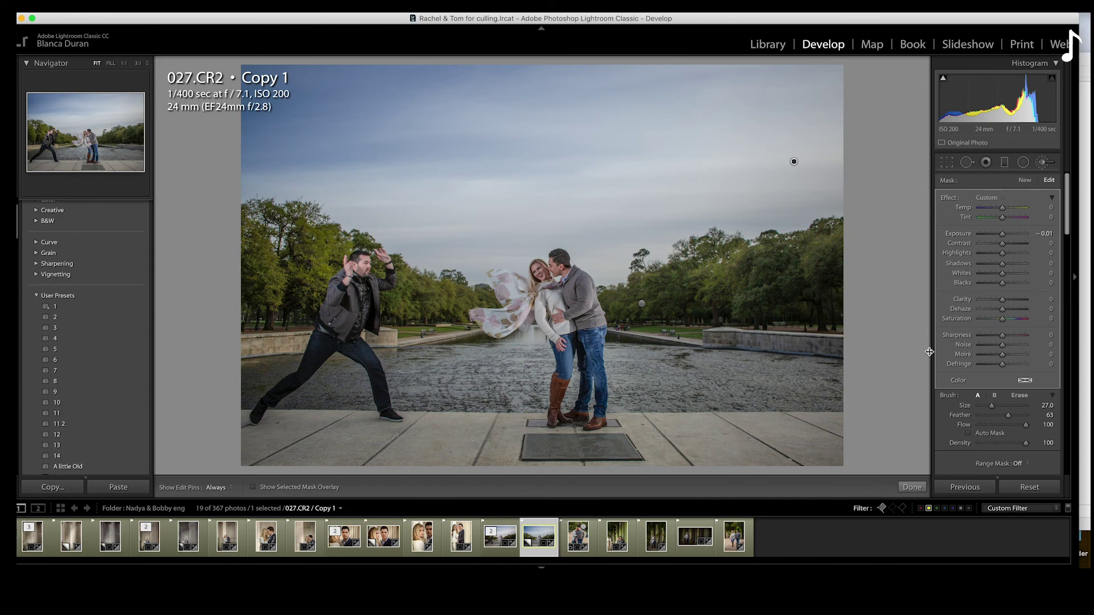
click(507, 544)
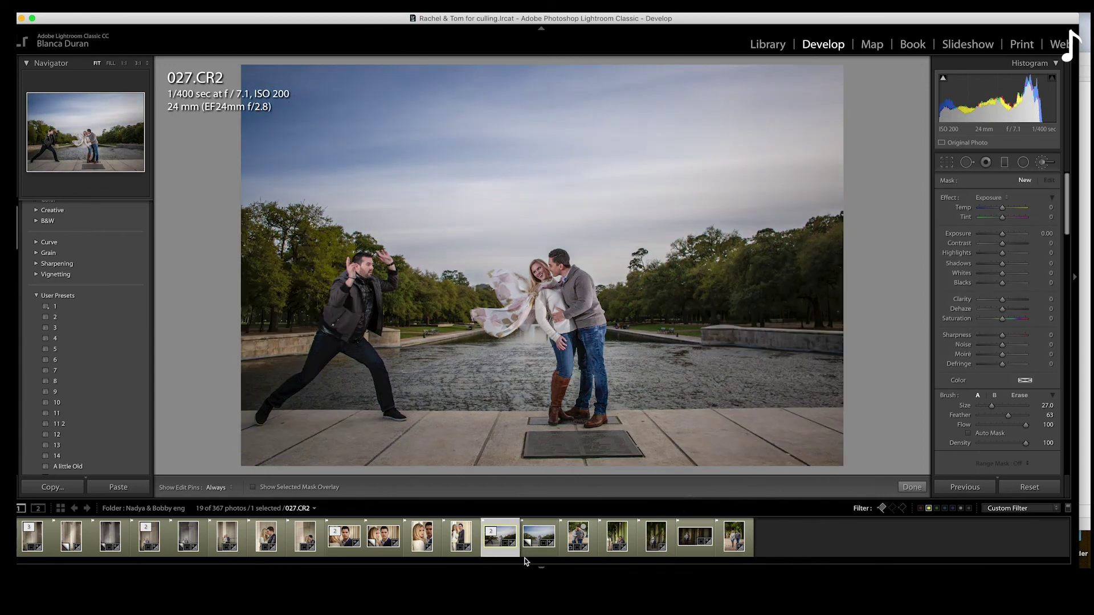
- Close the Adjustment Brush and set the original 027.CR2's Tint to +9, then return to the Library grid
click(1041, 165)
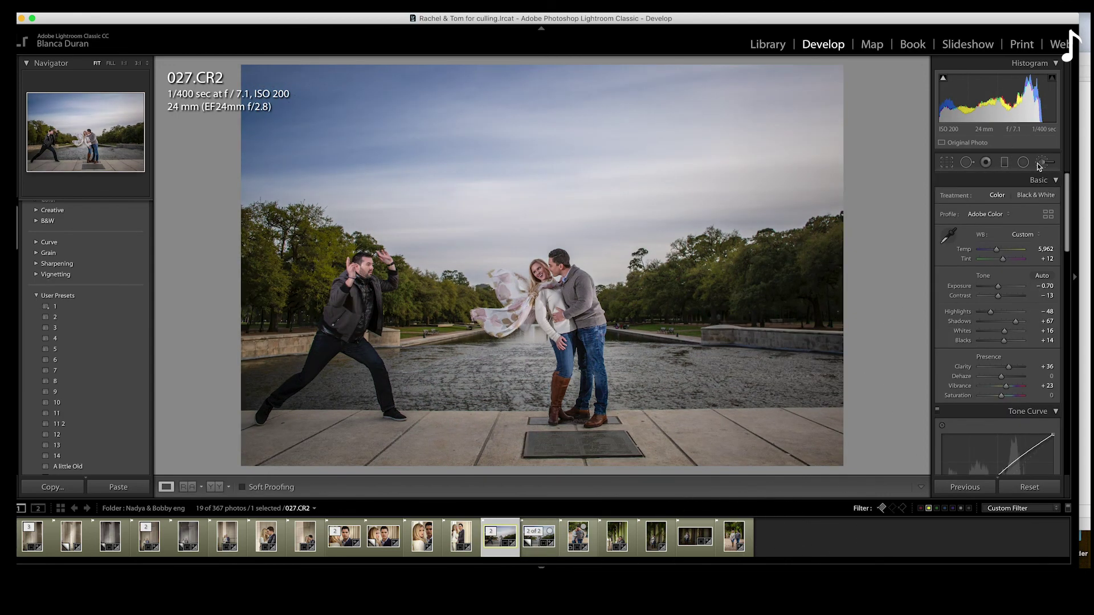
click(947, 164)
click(948, 164)
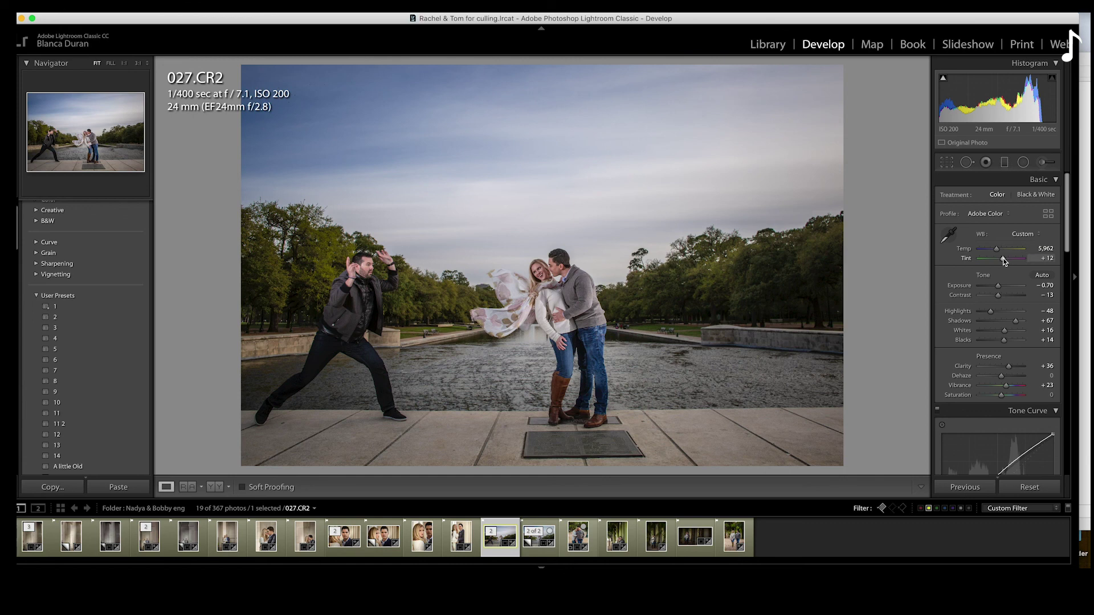
key(Up)
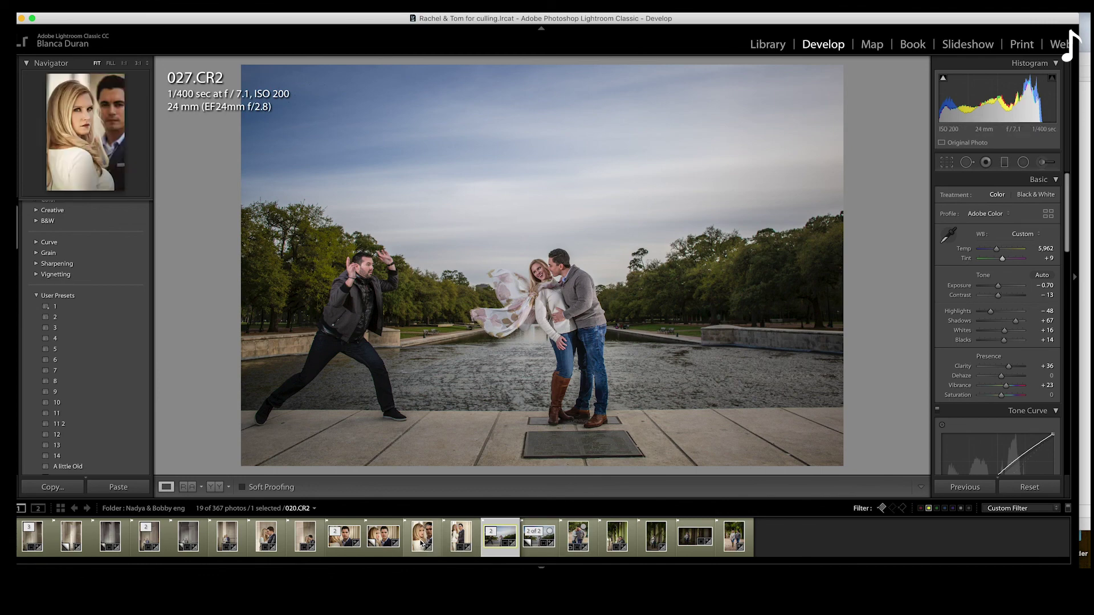
key(g)
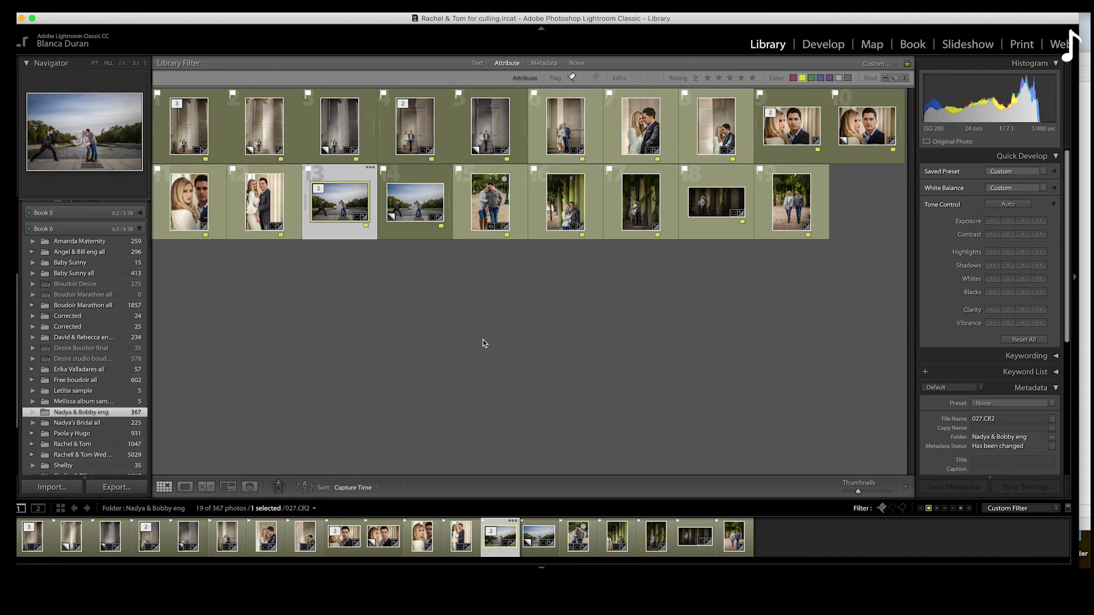
- Enlarge the Library grid thumbnails, scroll to the top, and select photo 007.CR2
drag(858, 491, 877, 493)
scroll(562, 221, up, 5)
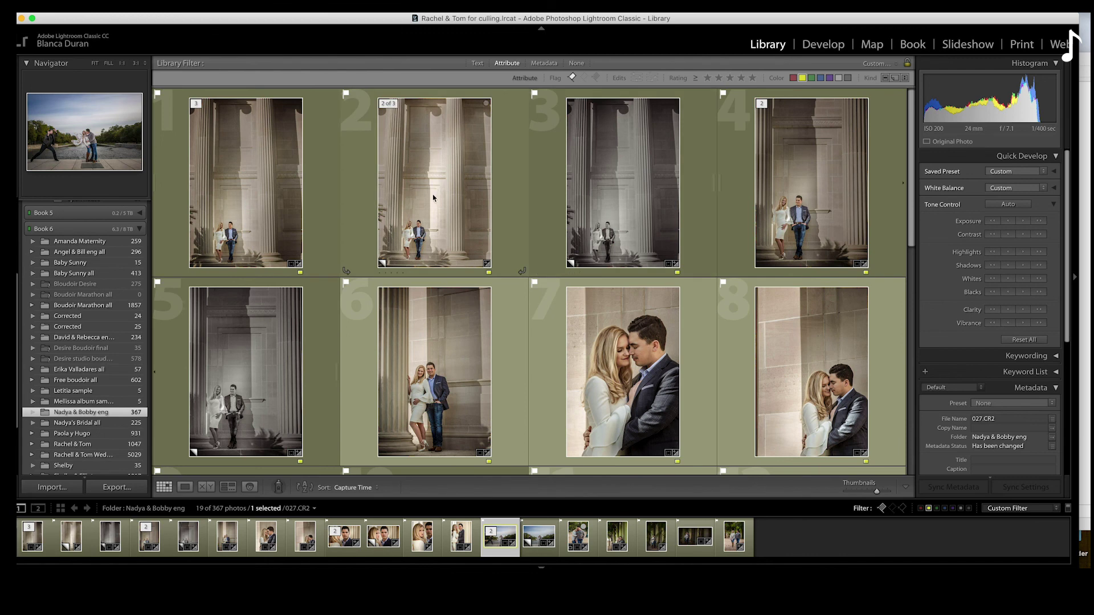
click(449, 172)
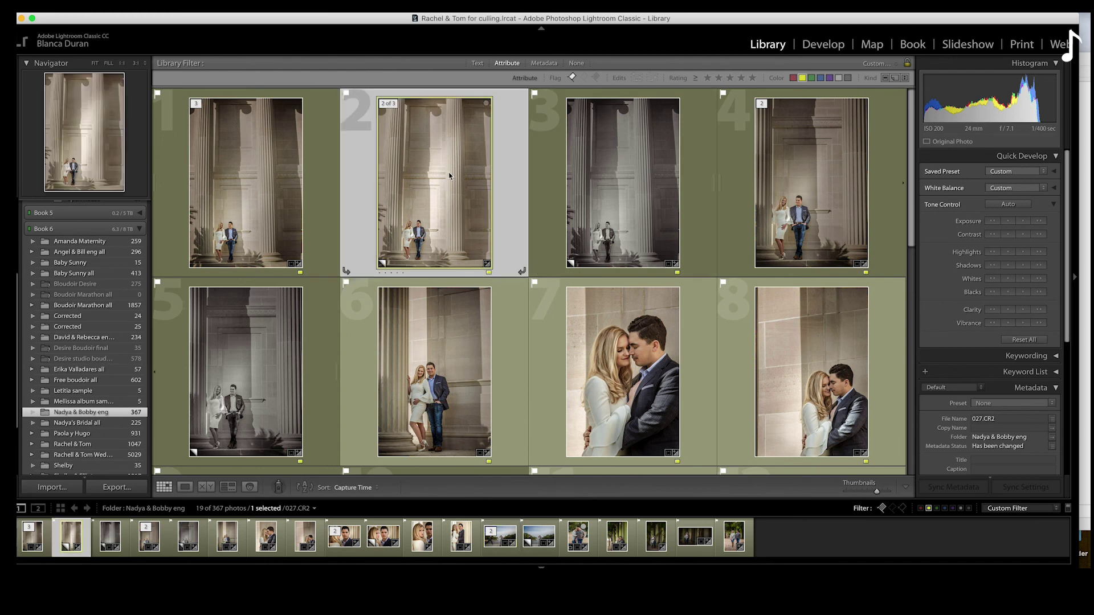
click(443, 351)
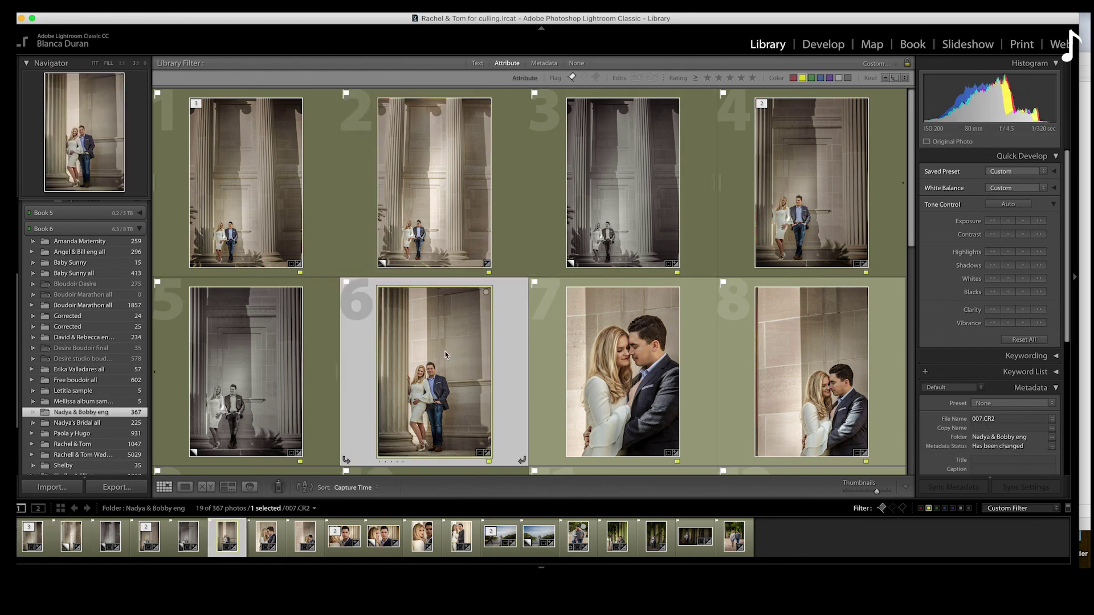